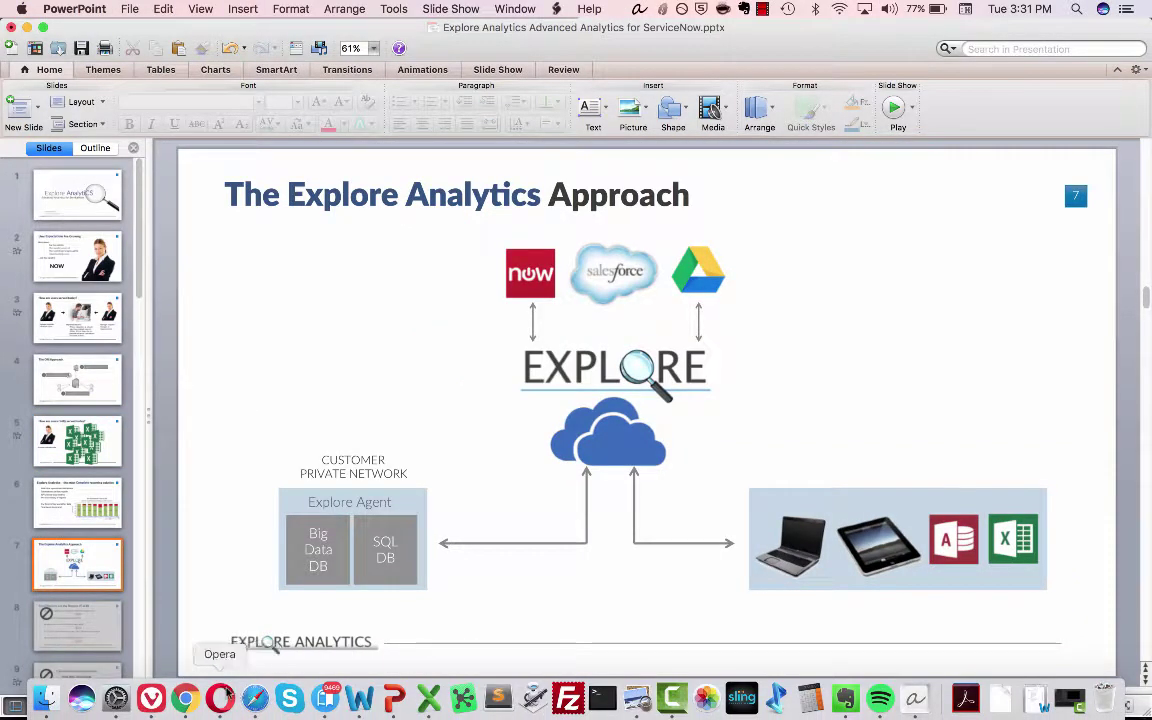
Step: Switch to Opera's SLA dashboard and collapse the navigator so the dashboard fills the window width
left_click(220, 697)
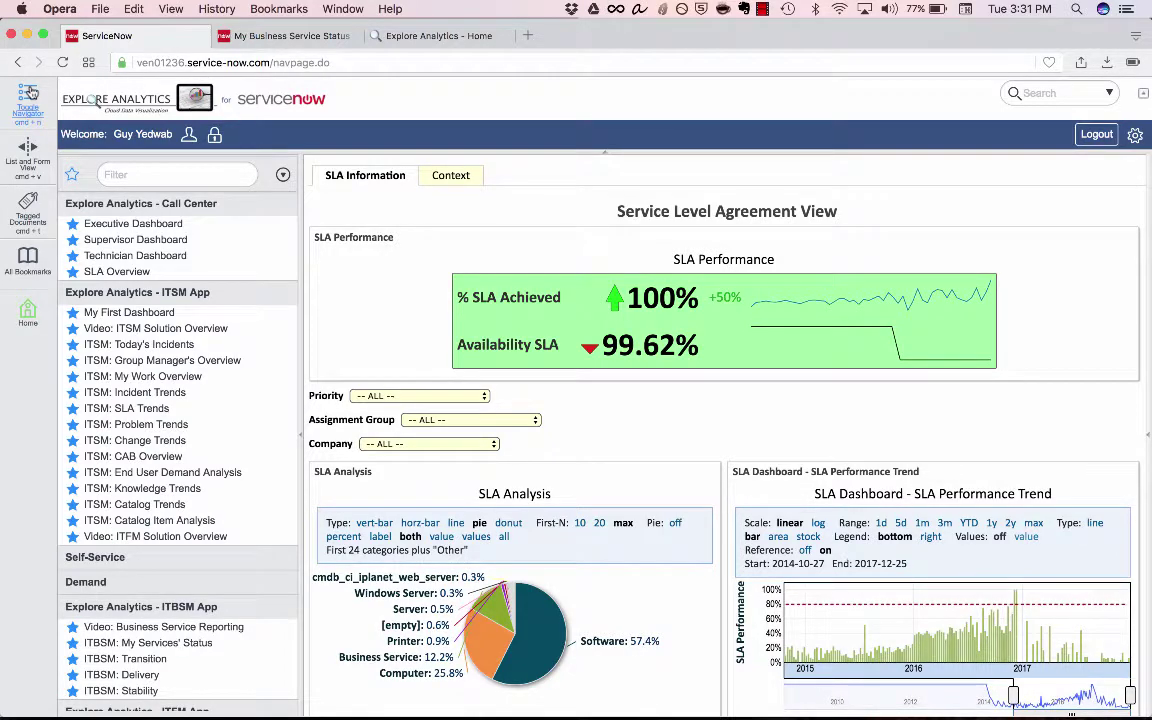
left_click(30, 92)
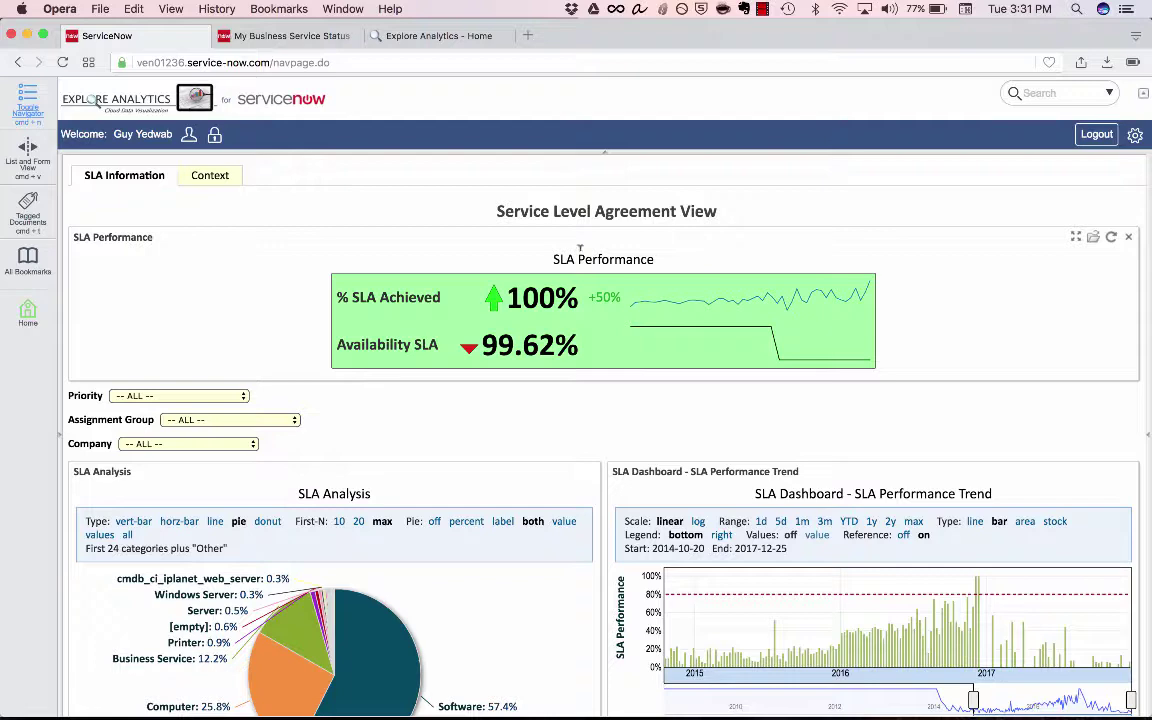
scroll(553, 442, "down", 1)
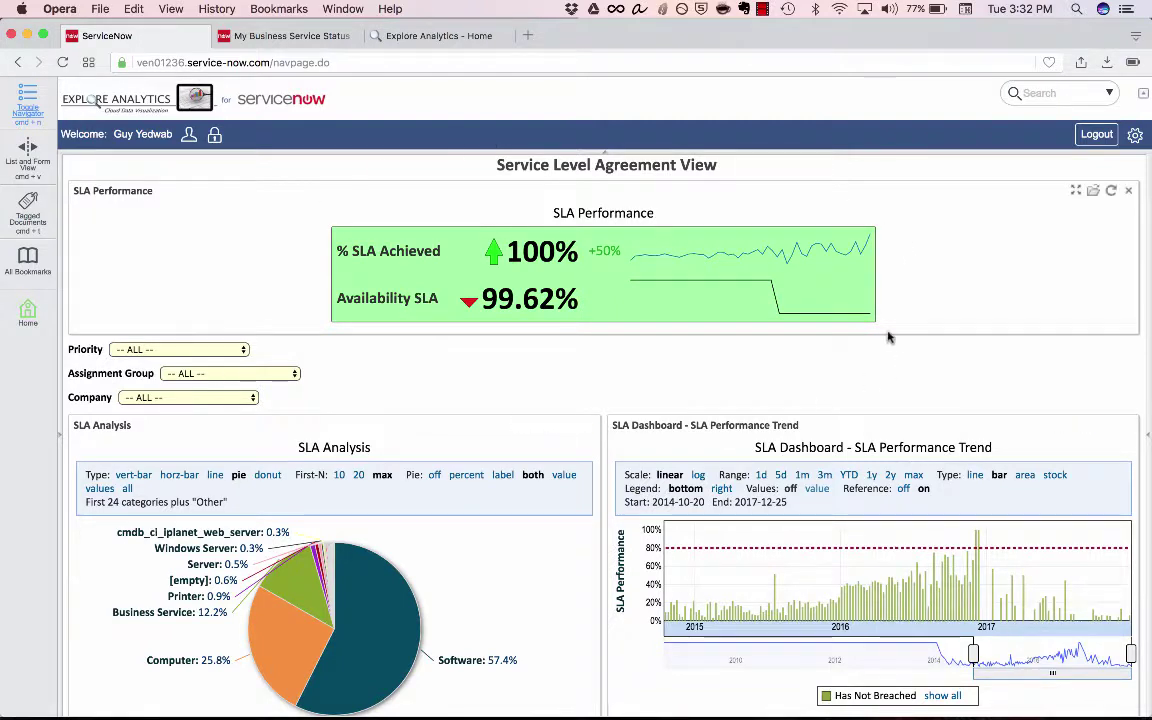
left_click(538, 302)
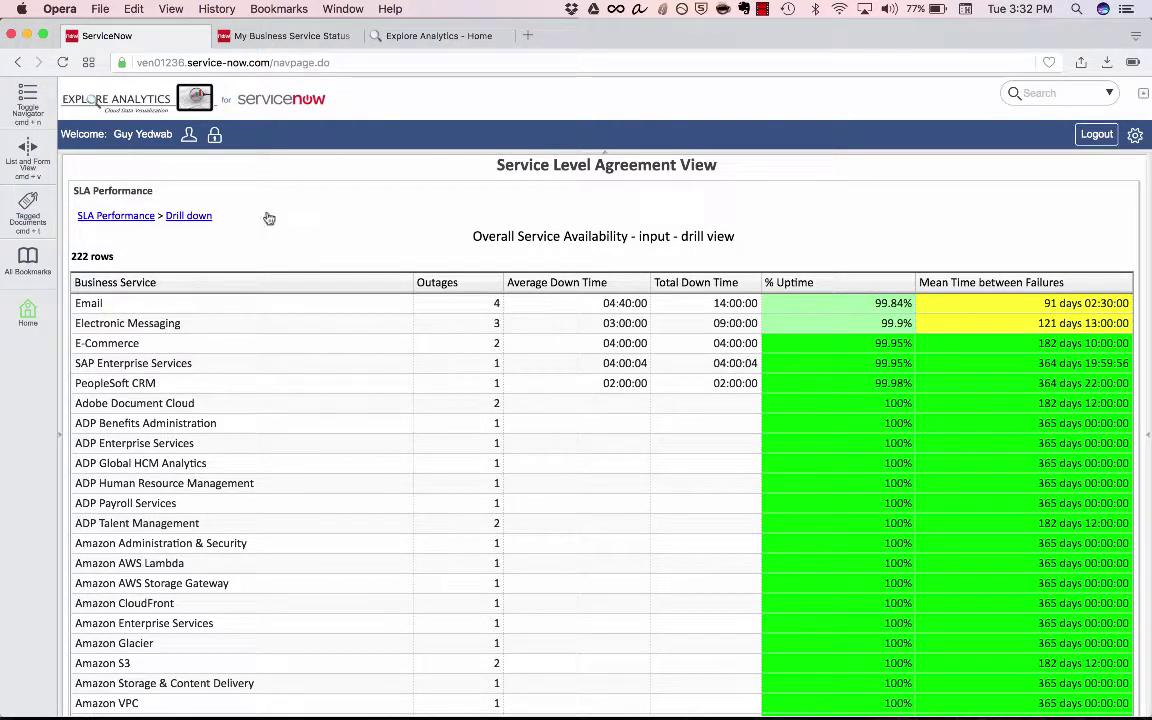
left_click(127, 217)
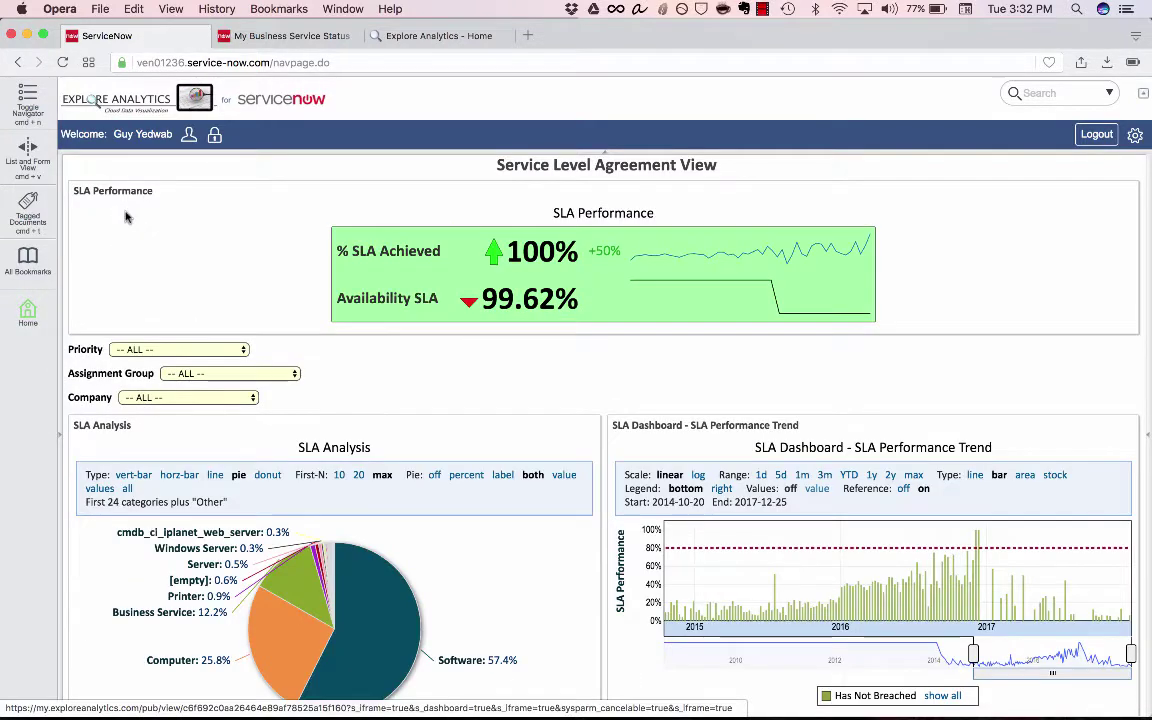
scroll(145, 305, "down", 2)
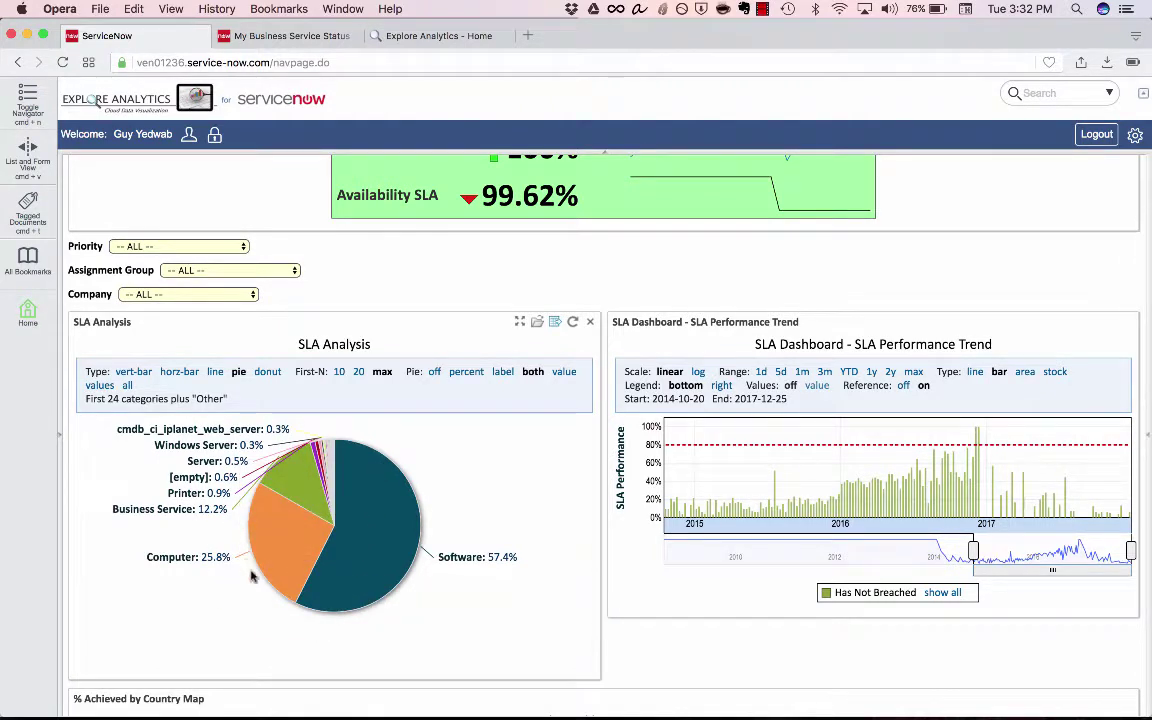
mouse_move(256, 511)
mouse_move(342, 599)
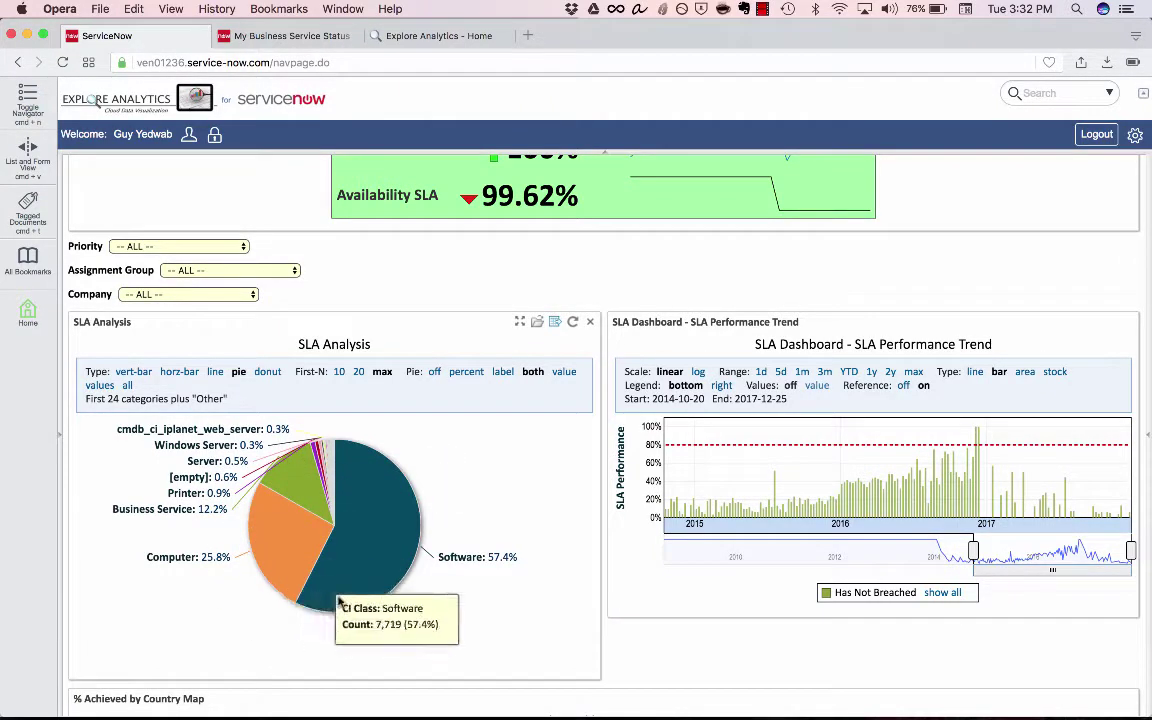
left_click(377, 536)
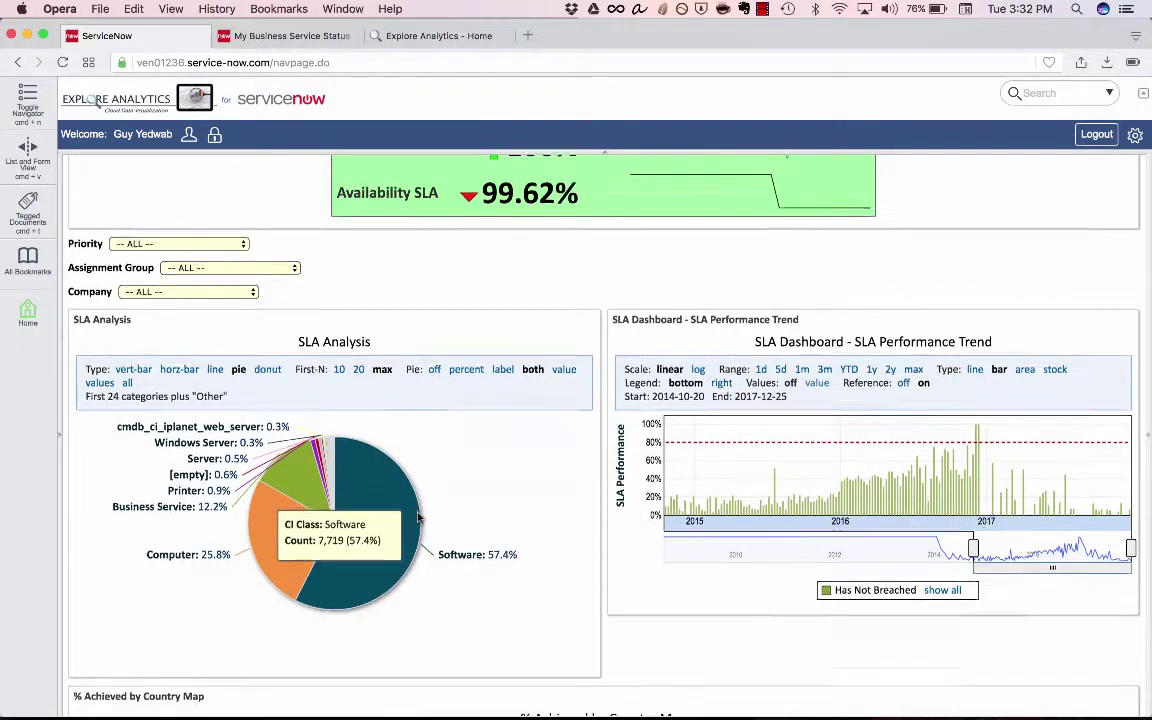
scroll(418, 517, "down", 1)
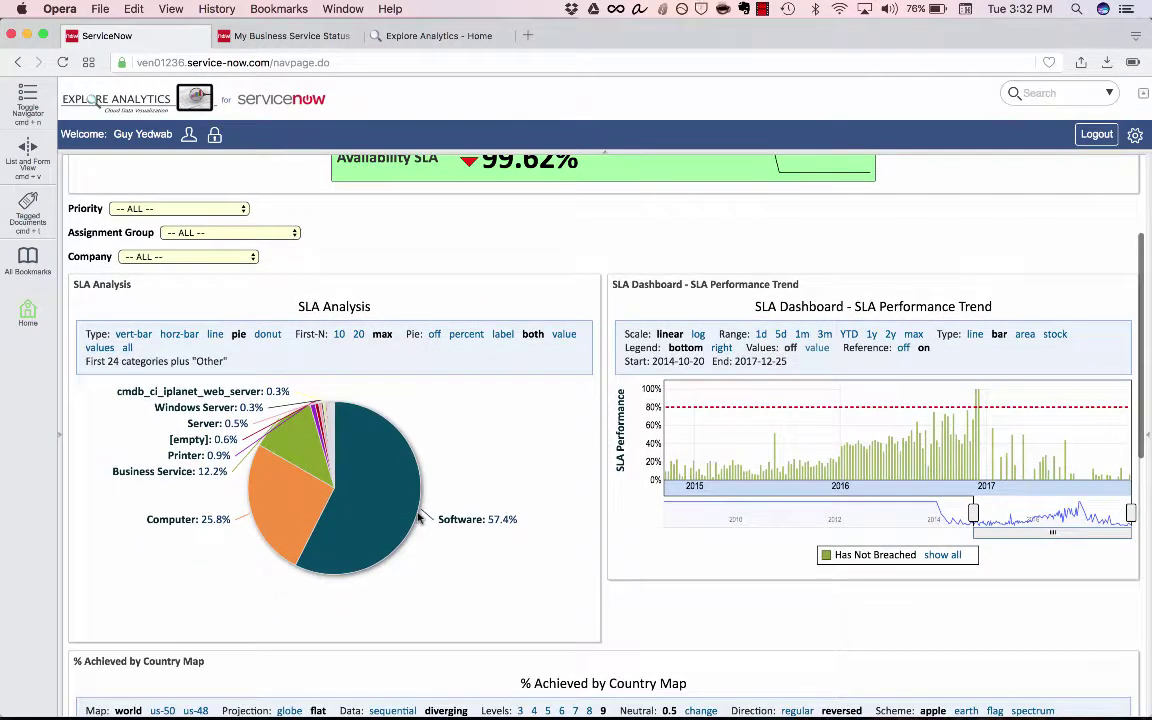
Step: Filter the SLA dashboard to 1 - Critical priority and the Boise assignment group
left_click(200, 208)
left_click(215, 221)
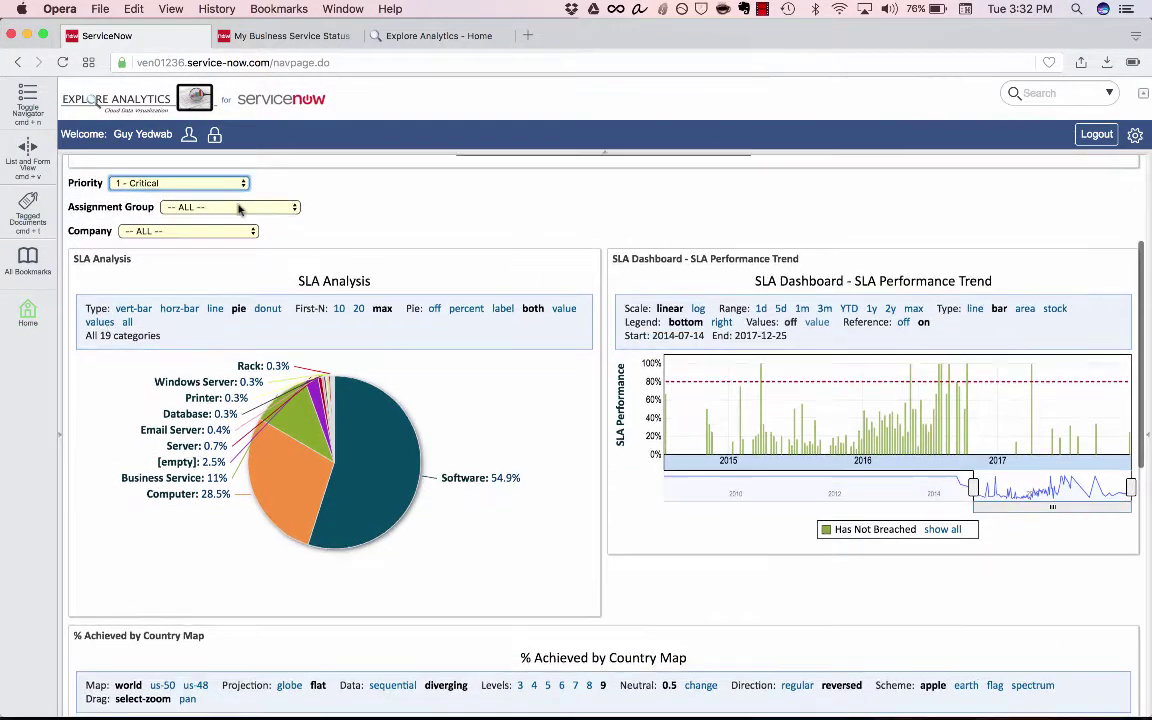
left_click(228, 213)
left_click(237, 257)
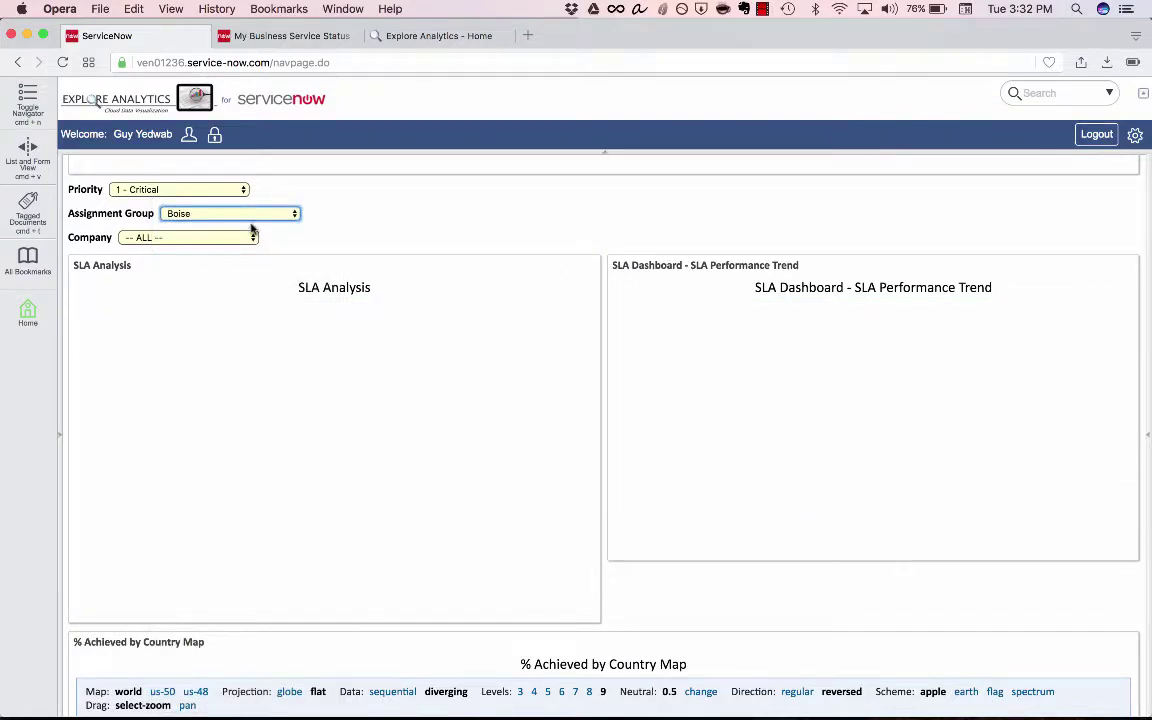
left_click(250, 214)
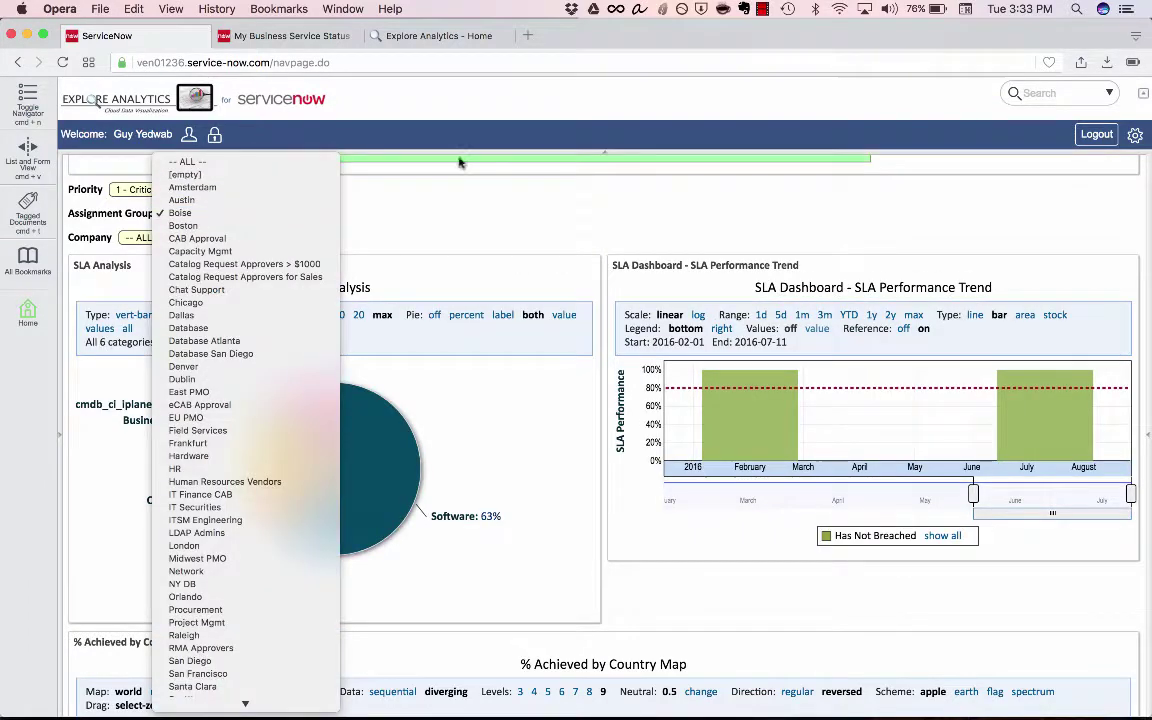
left_click(253, 213)
Step: Drill the Software slice down by assignment group and view the Boise slice's detailed records
left_click(361, 474)
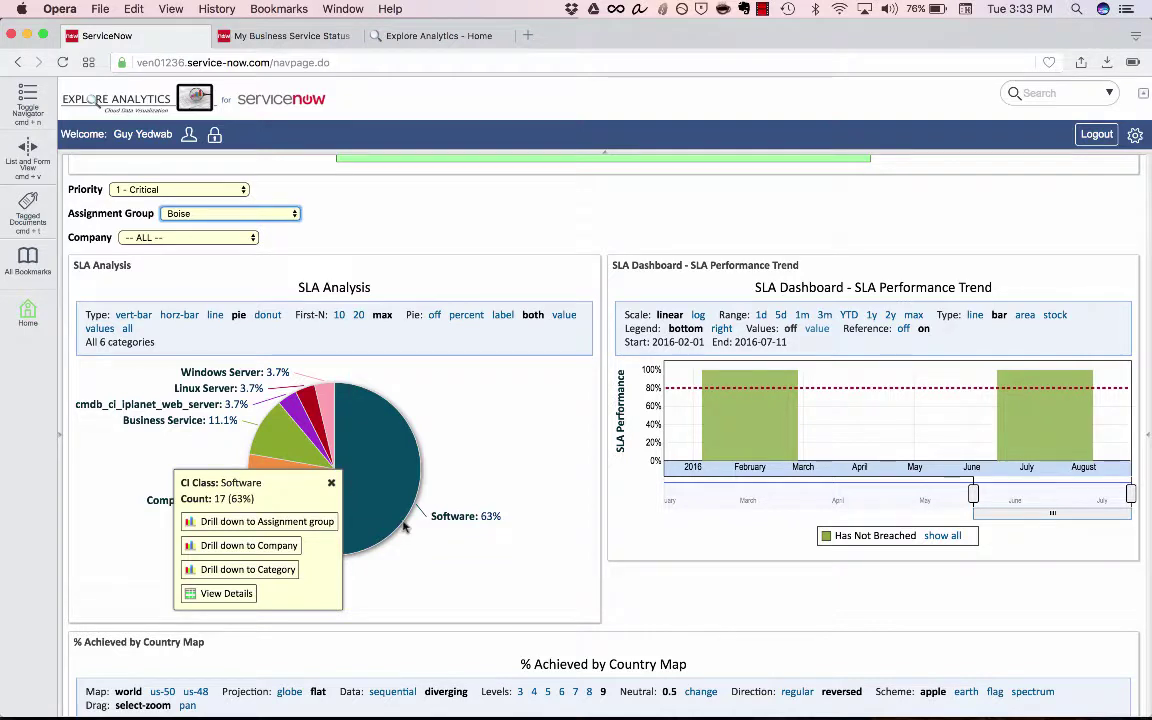
left_click(326, 524)
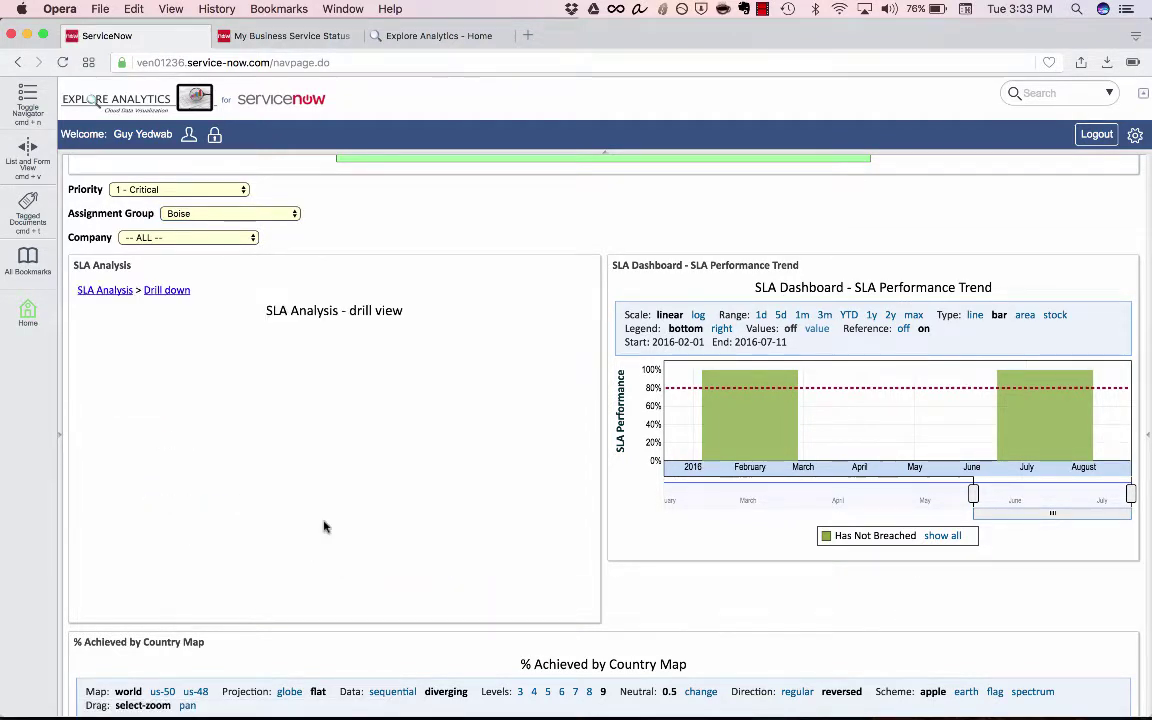
mouse_move(341, 497)
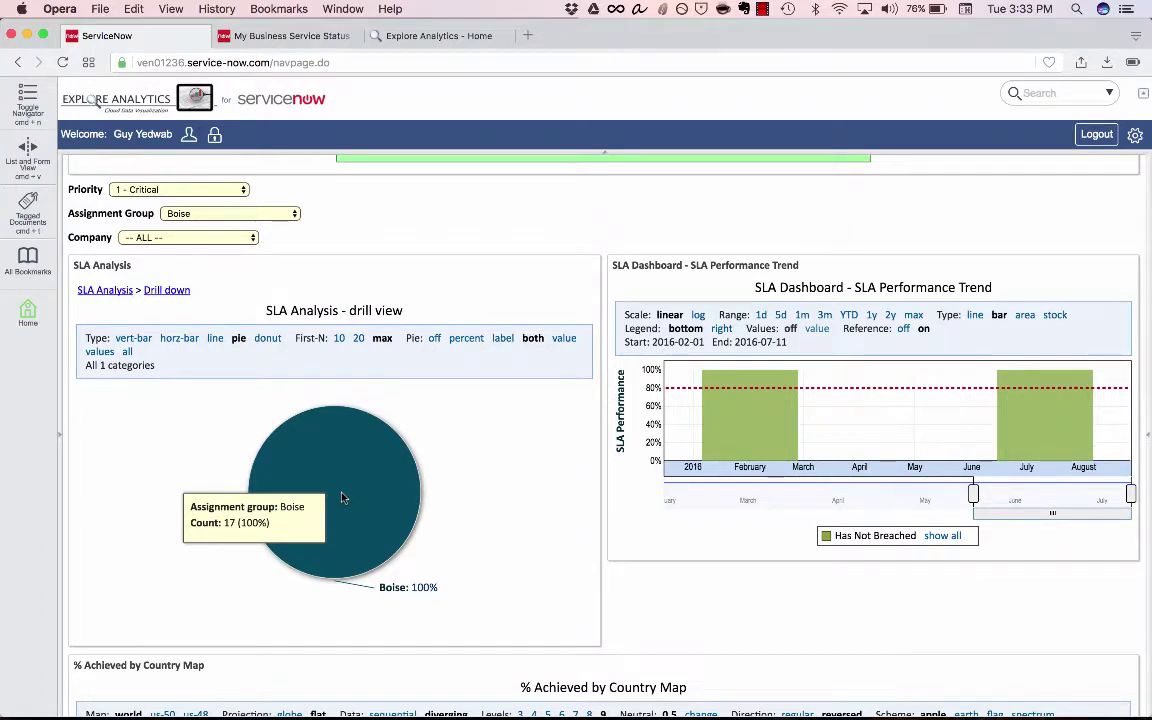
left_click(360, 447)
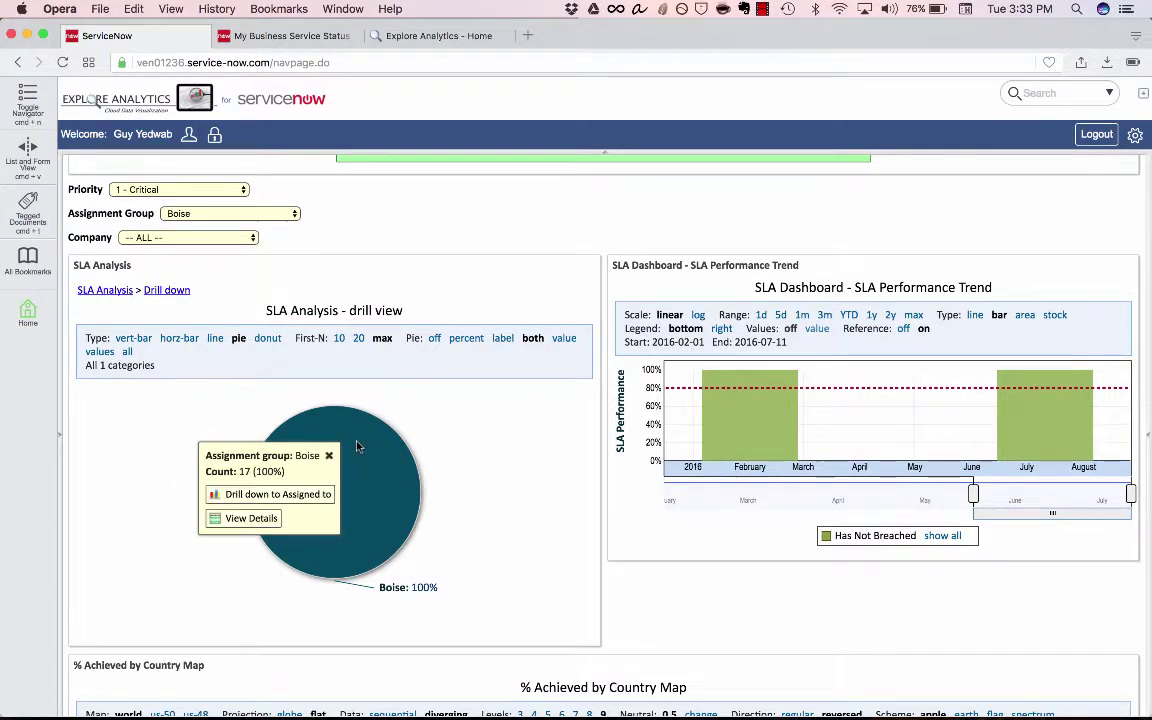
left_click(251, 517)
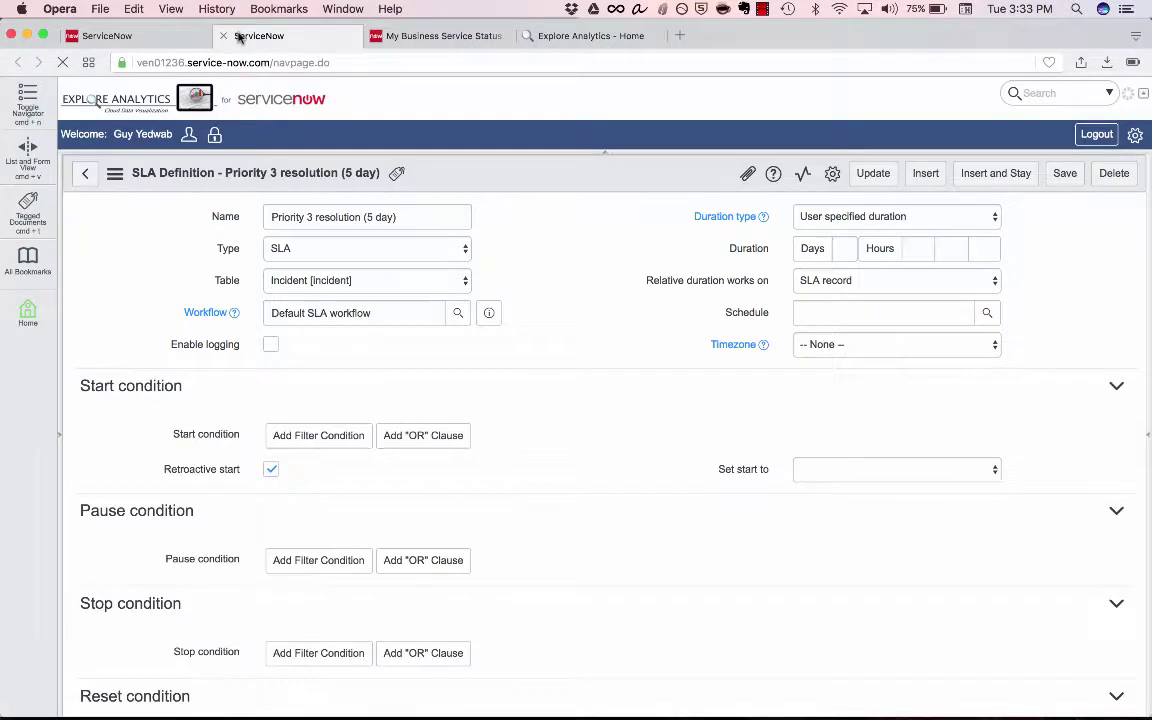
Step: Close the SLA Definition tab, return to SLA Analysis, and reset Assignment Group and Priority to ALL
left_click(223, 35)
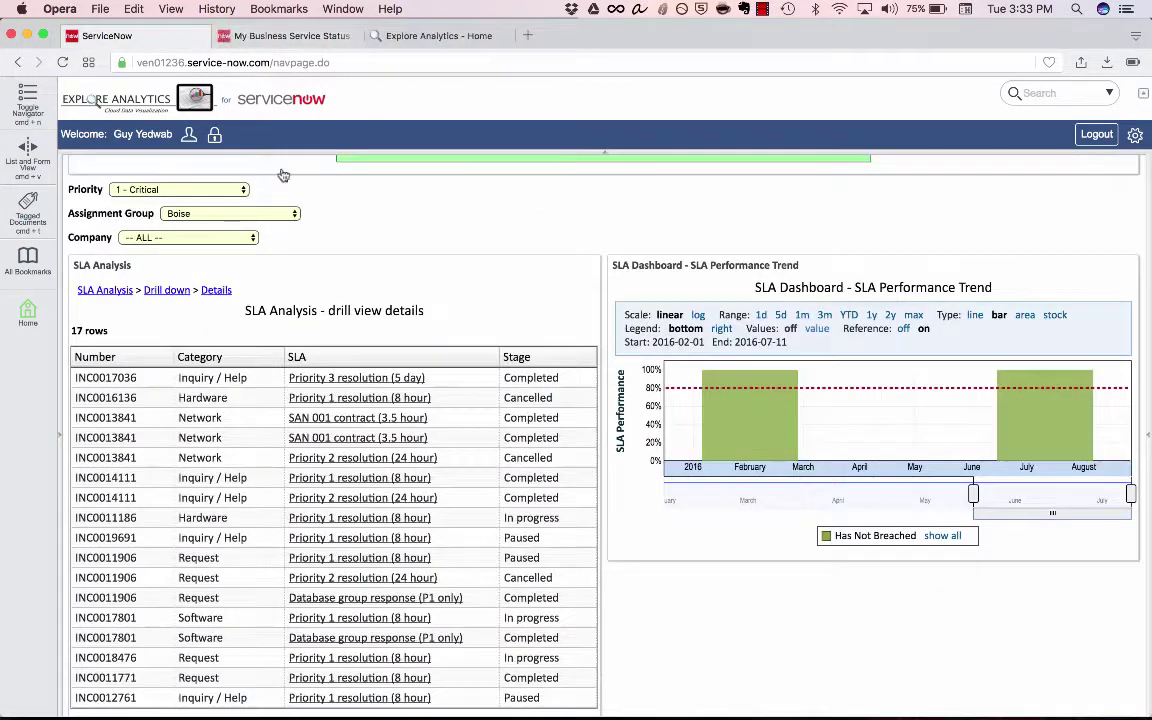
left_click(105, 290)
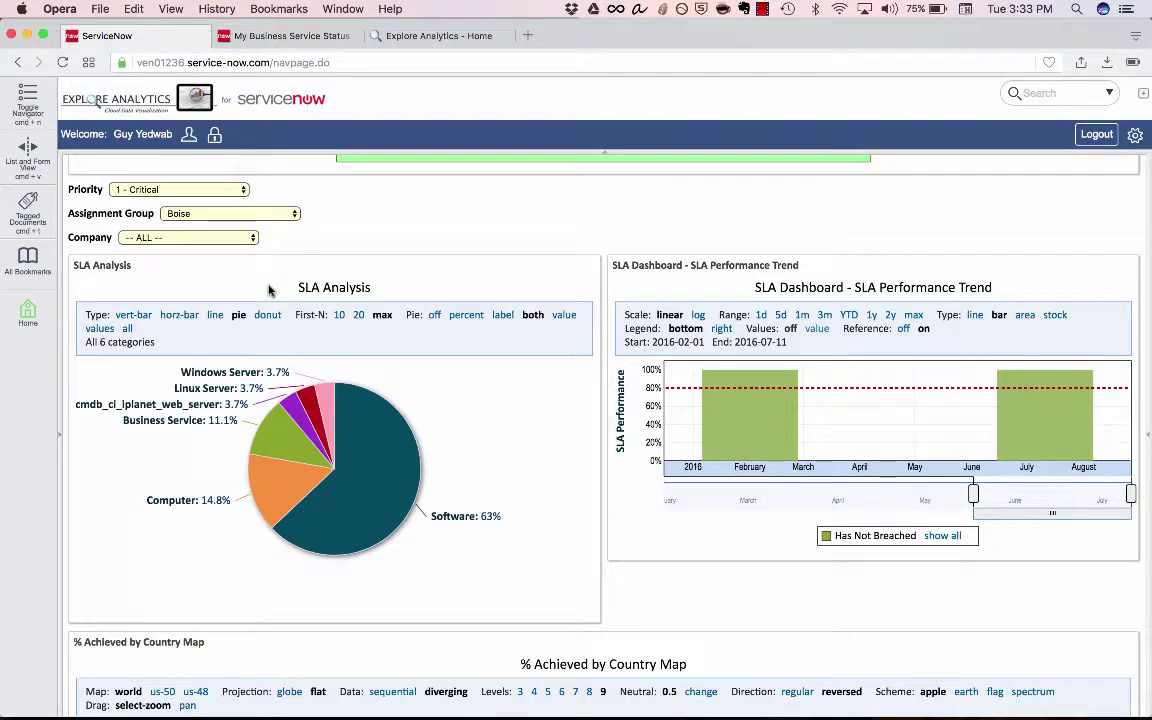
left_click(255, 214)
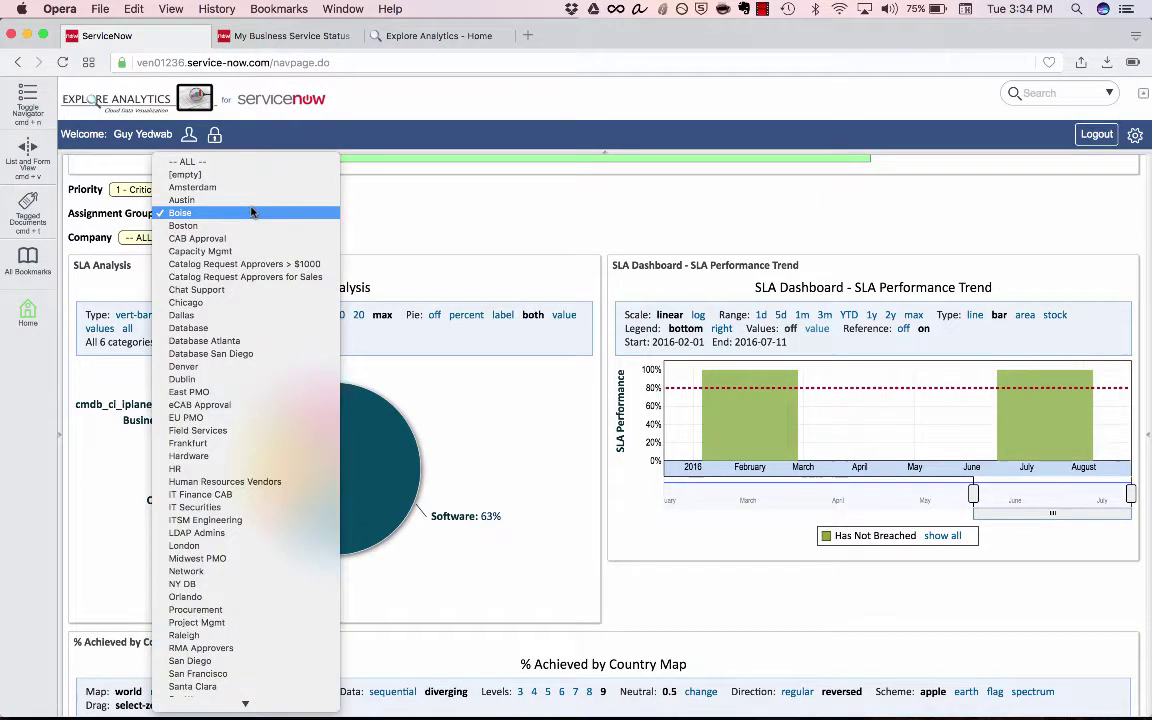
left_click(272, 162)
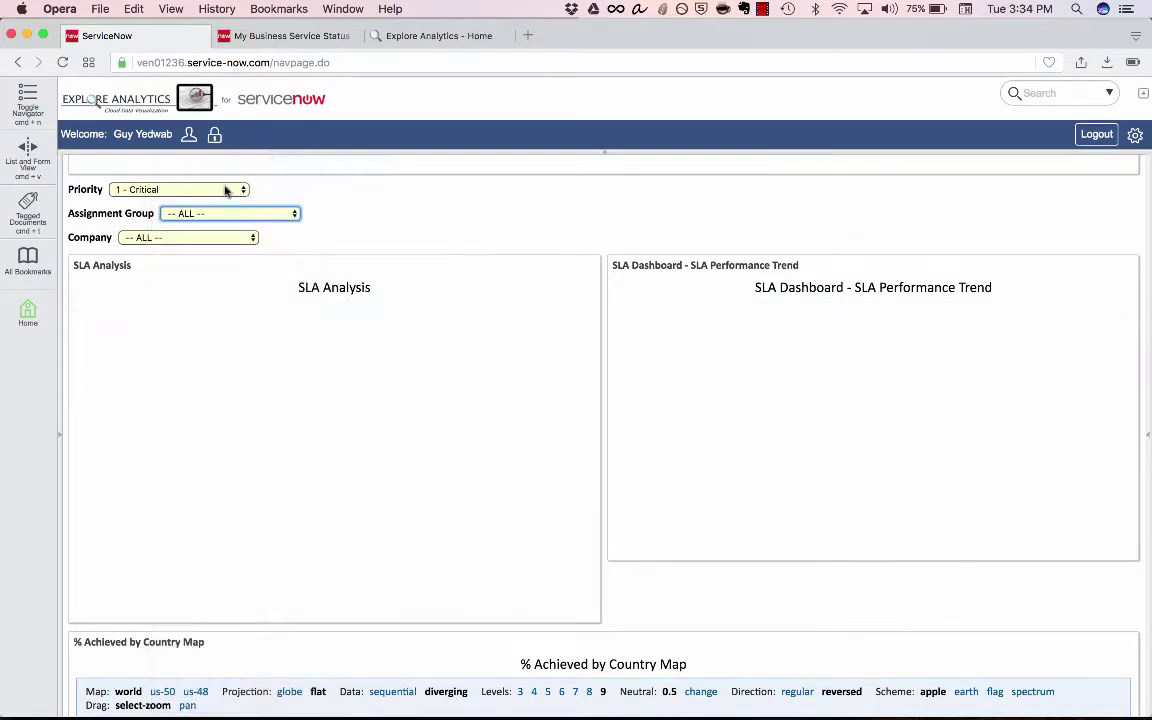
left_click(230, 189)
left_click(236, 176)
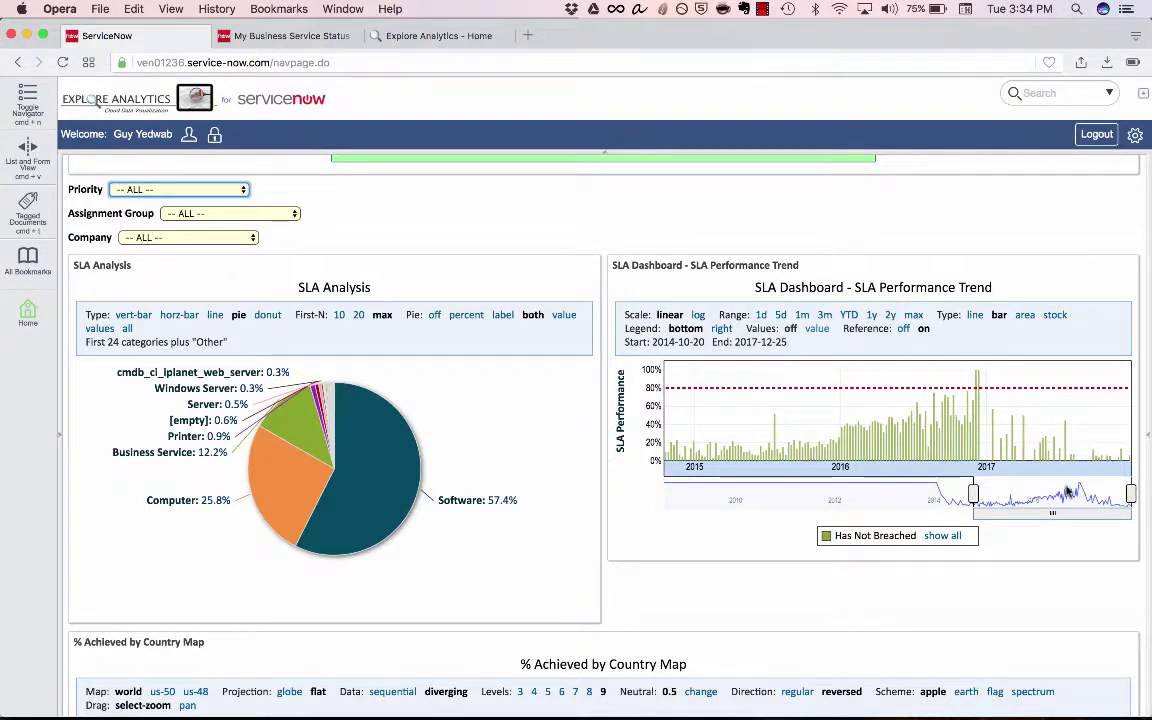
Step: Zoom and pan the SLA trend through 2016, widen it to 2014–2017, and show it as a line chart
mouse_move(846, 452)
left_click_drag(841, 452, 980, 447)
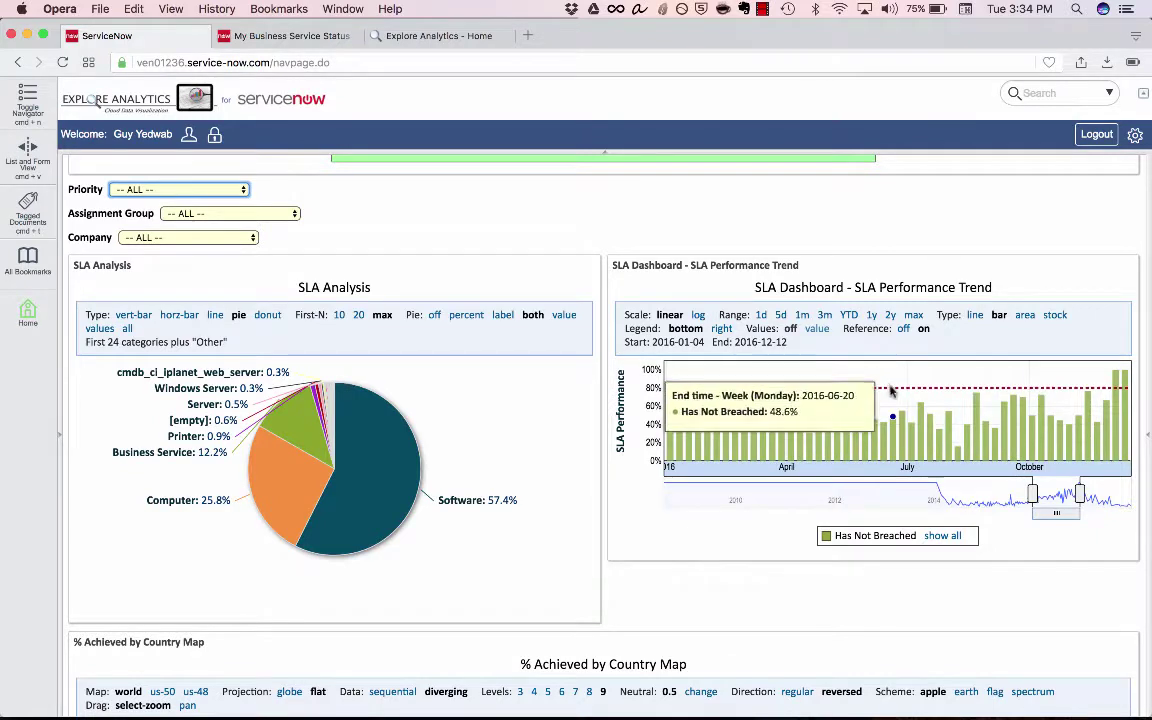
mouse_move(893, 395)
left_mouse_down()
mouse_move(1135, 412)
mouse_move(1128, 418)
left_mouse_up()
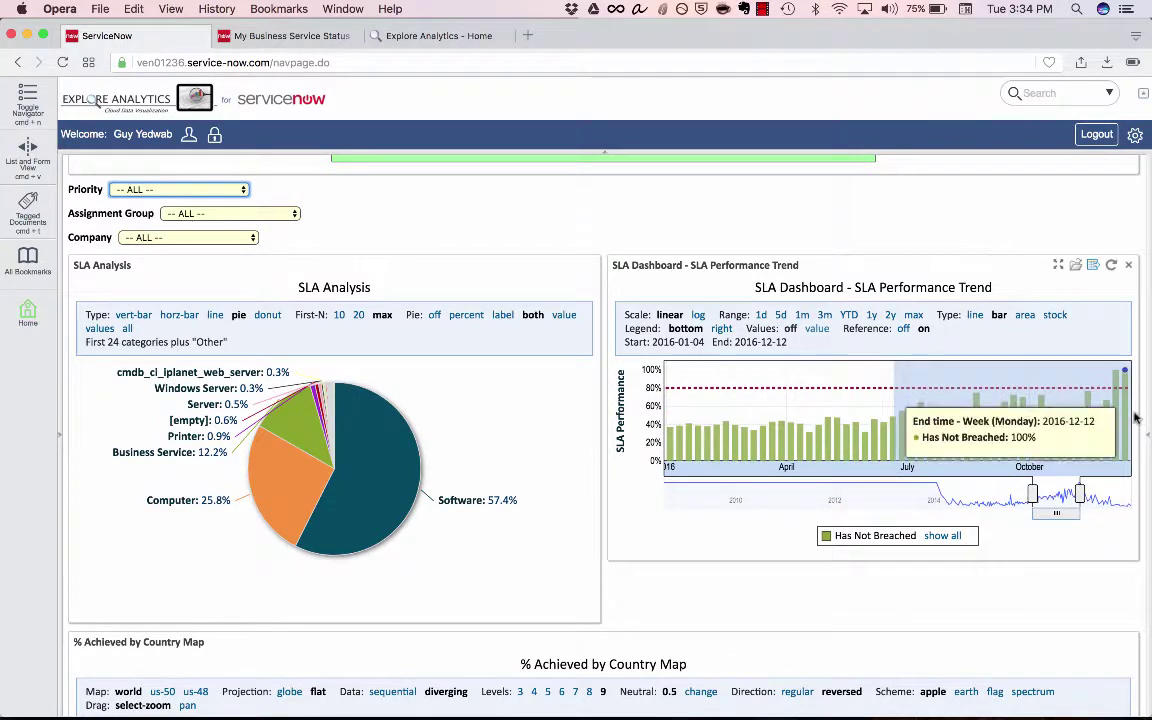
left_click(1128, 418)
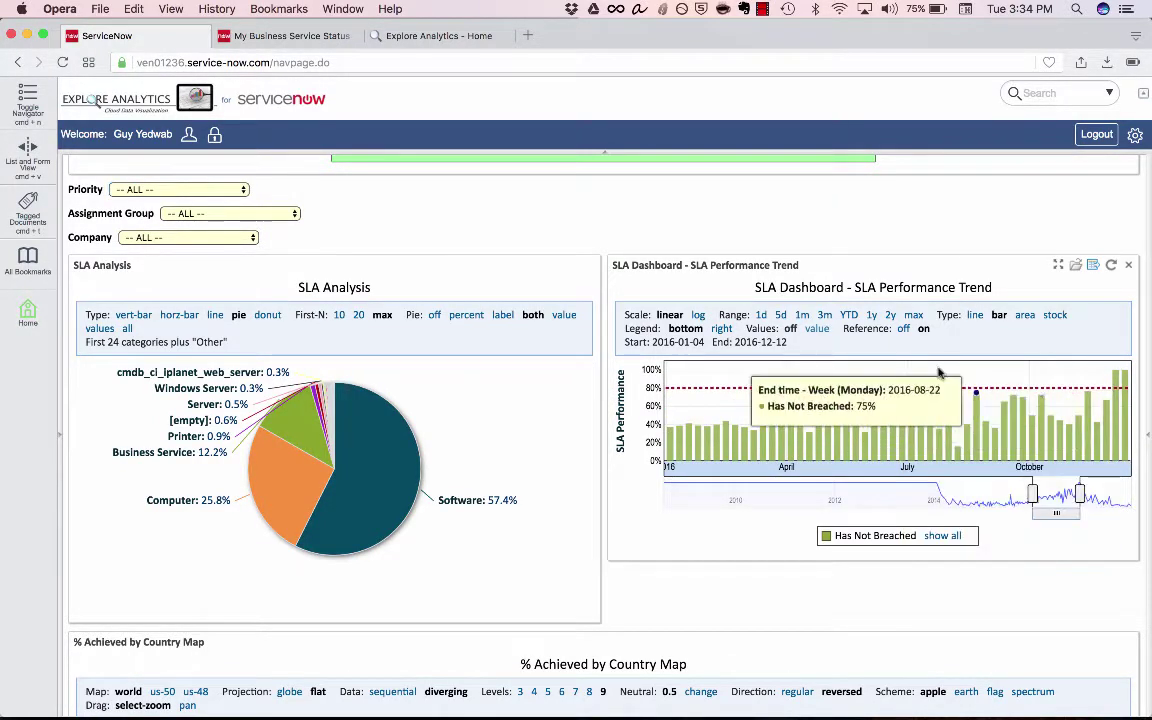
left_click_drag(1005, 387, 1120, 386)
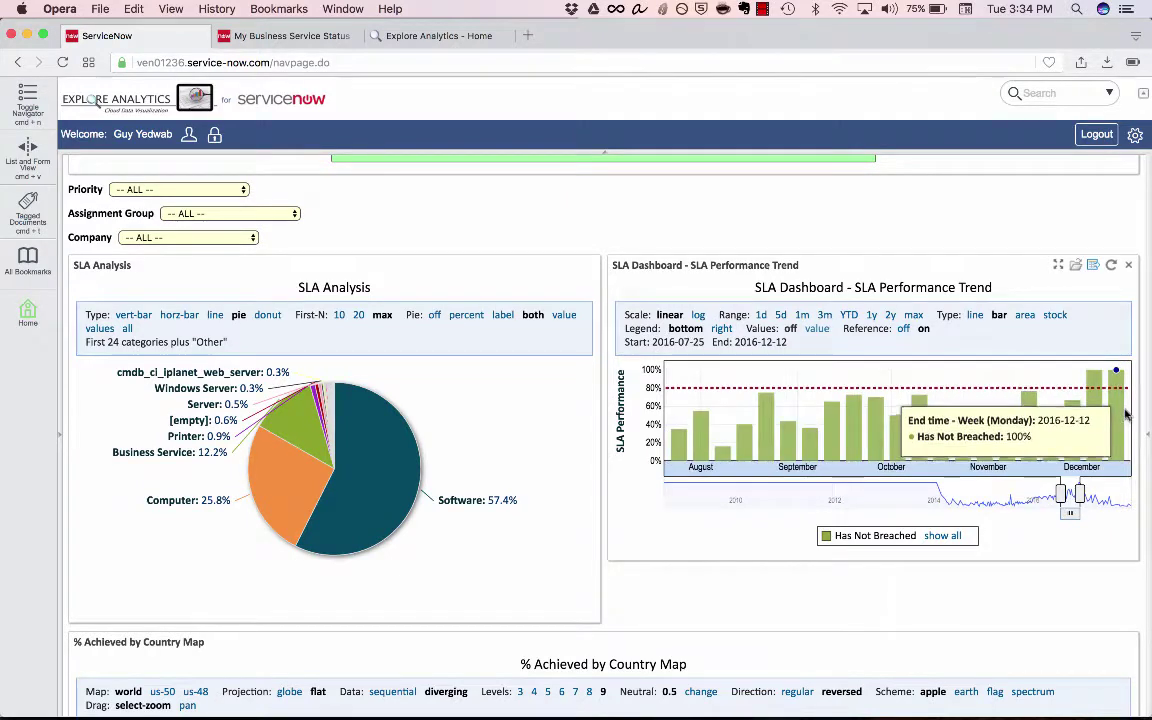
left_click_drag(1069, 512, 1110, 513)
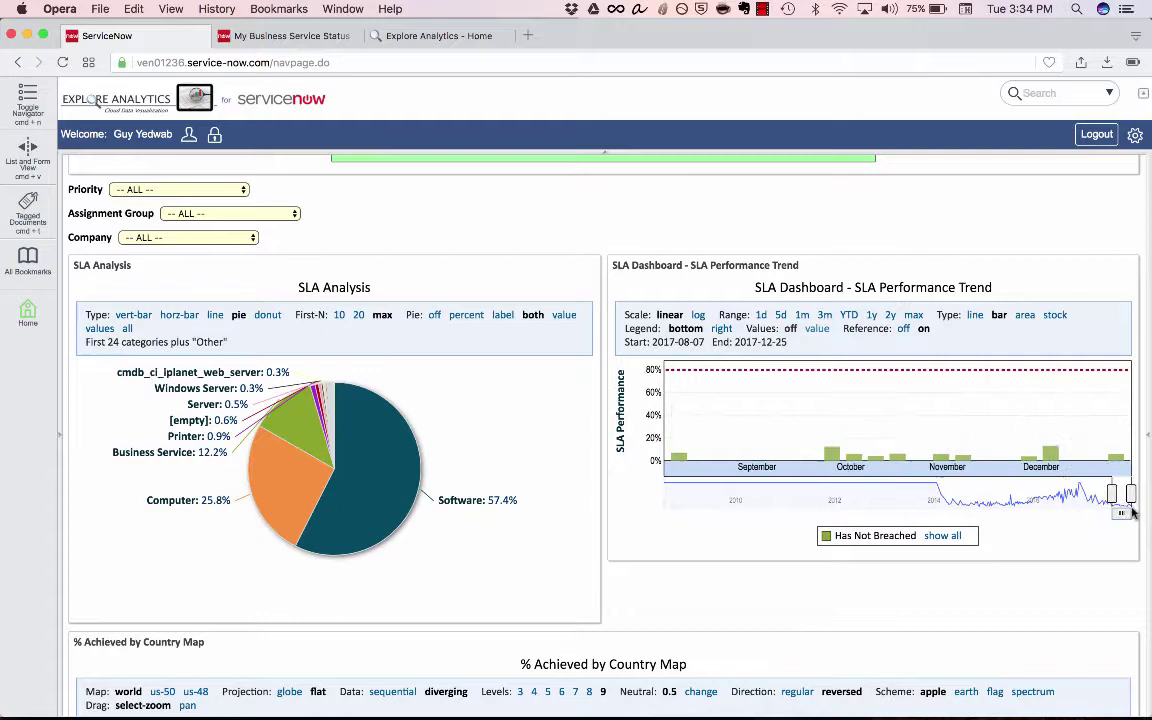
left_click_drag(1111, 493, 965, 493)
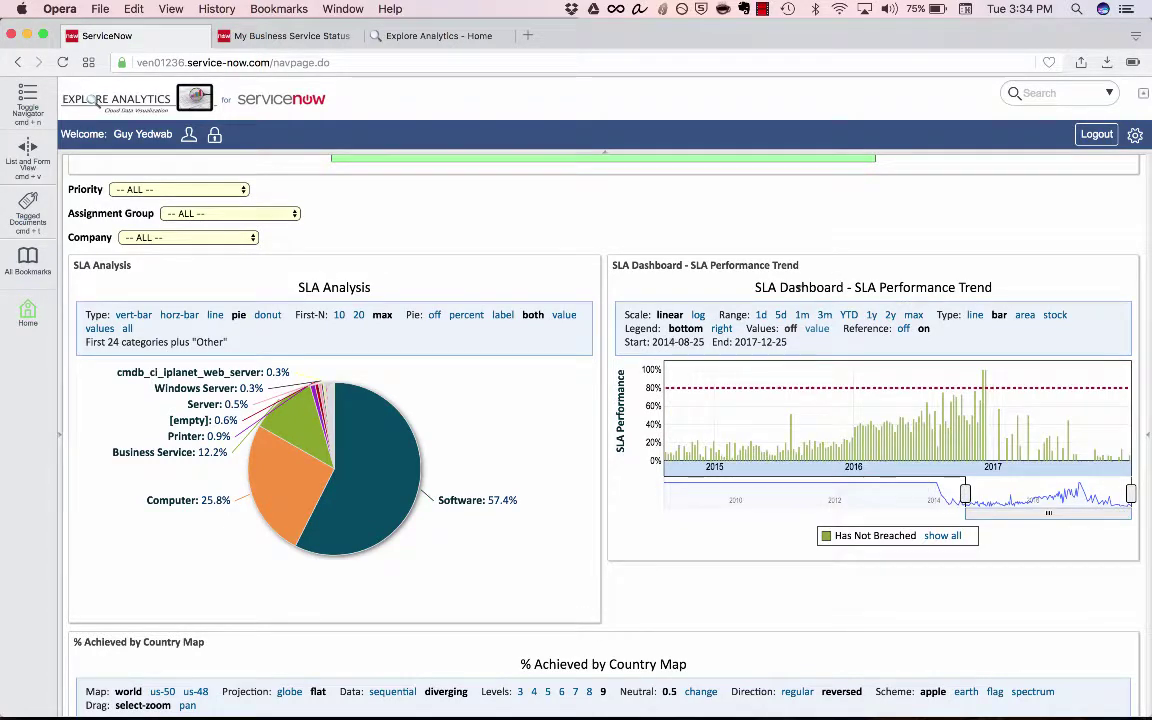
left_click(975, 315)
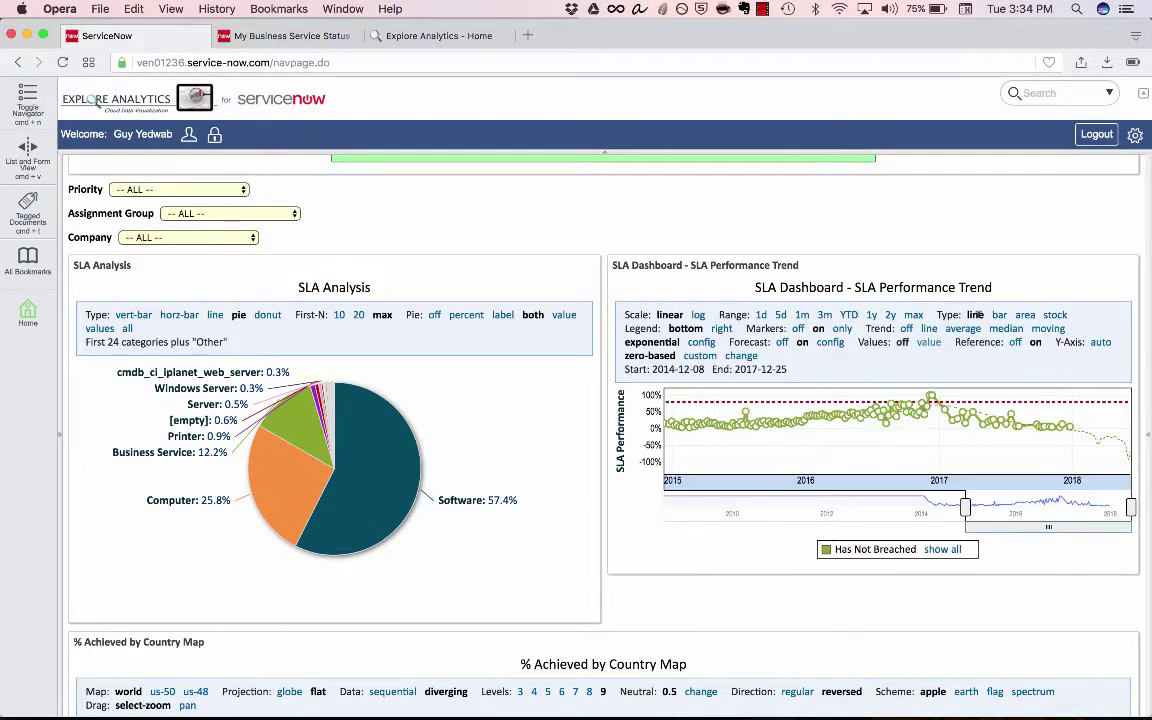
Step: Hide the trend line's markers and set the exponential forecast to 36 periods
left_click(797, 328)
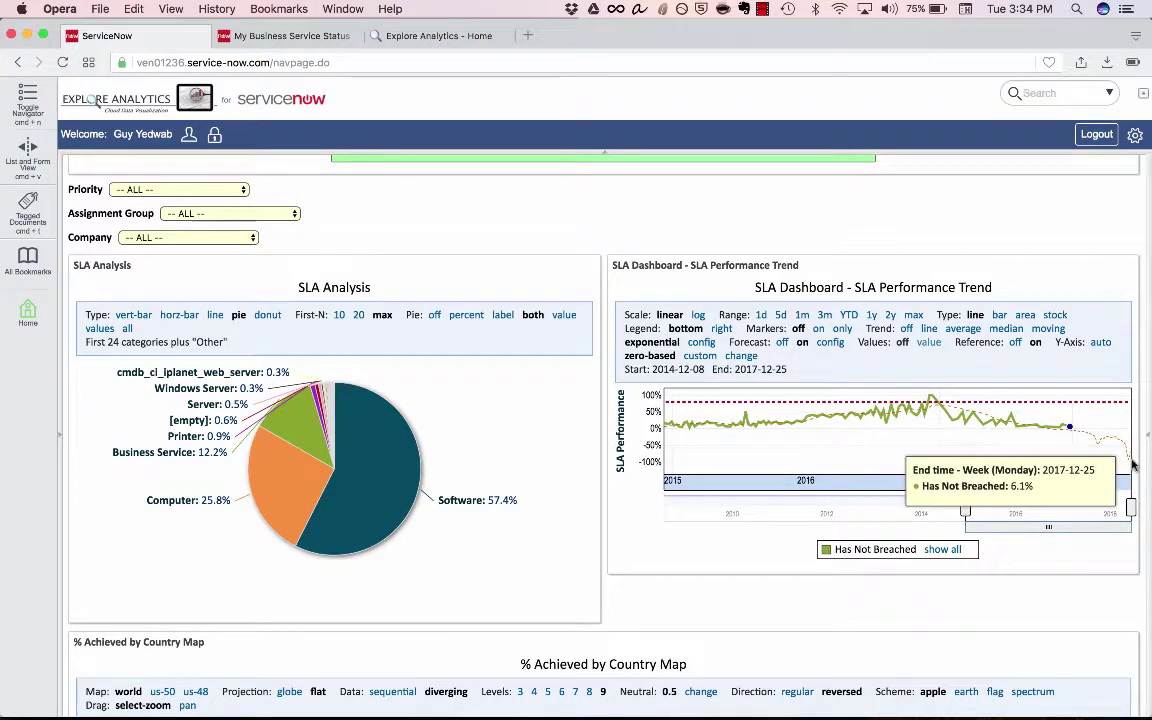
left_click(840, 342)
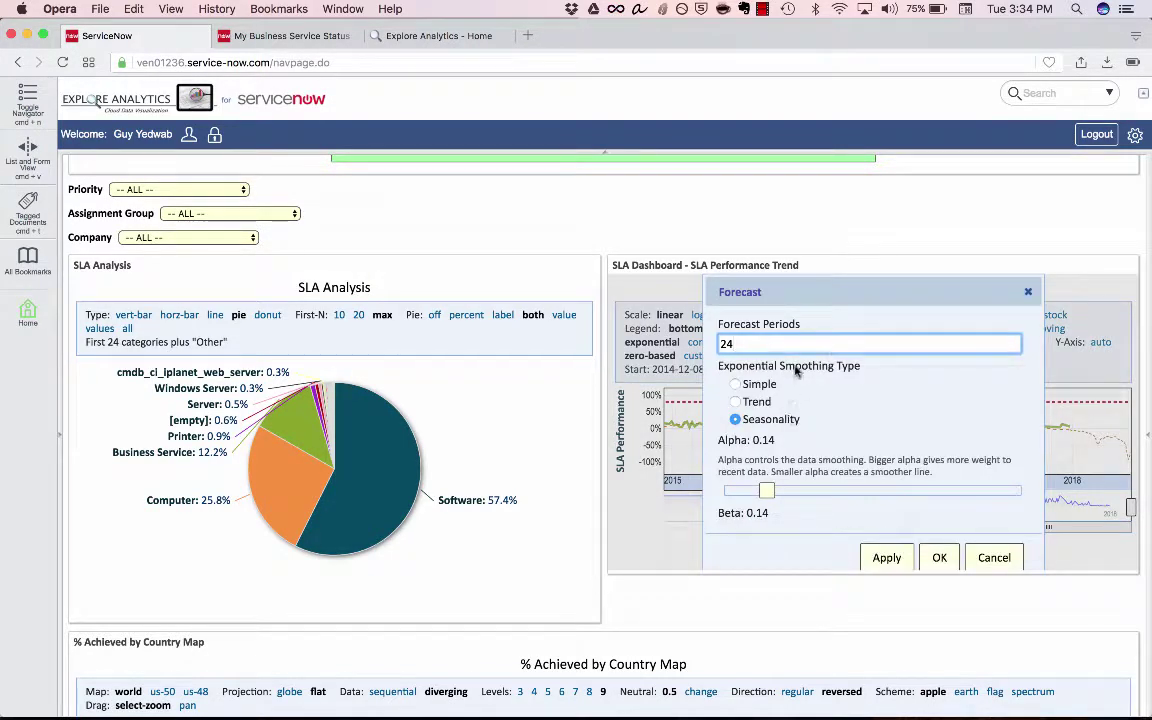
key("BackSpace")
key("BackSpace")
type("36")
left_click(886, 558)
left_click(940, 558)
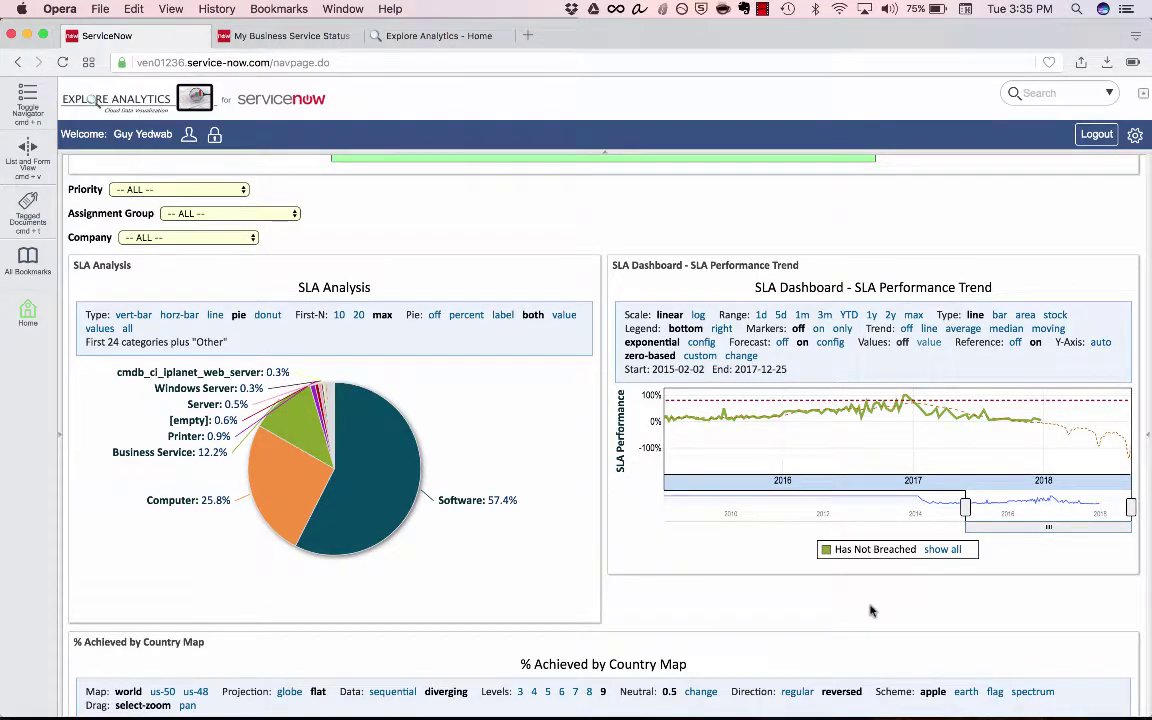
Step: Zoom the % Achieved by Country Map into Europe and inspect its countries
scroll(870, 610, "down", 10)
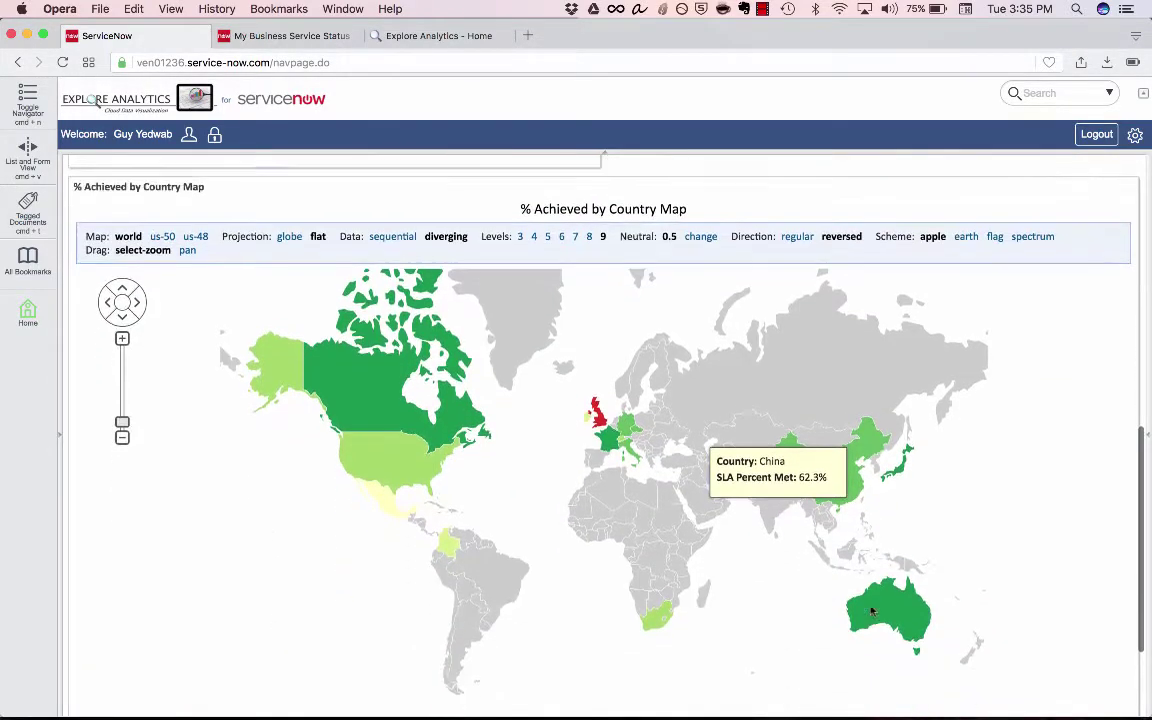
mouse_move(872, 578)
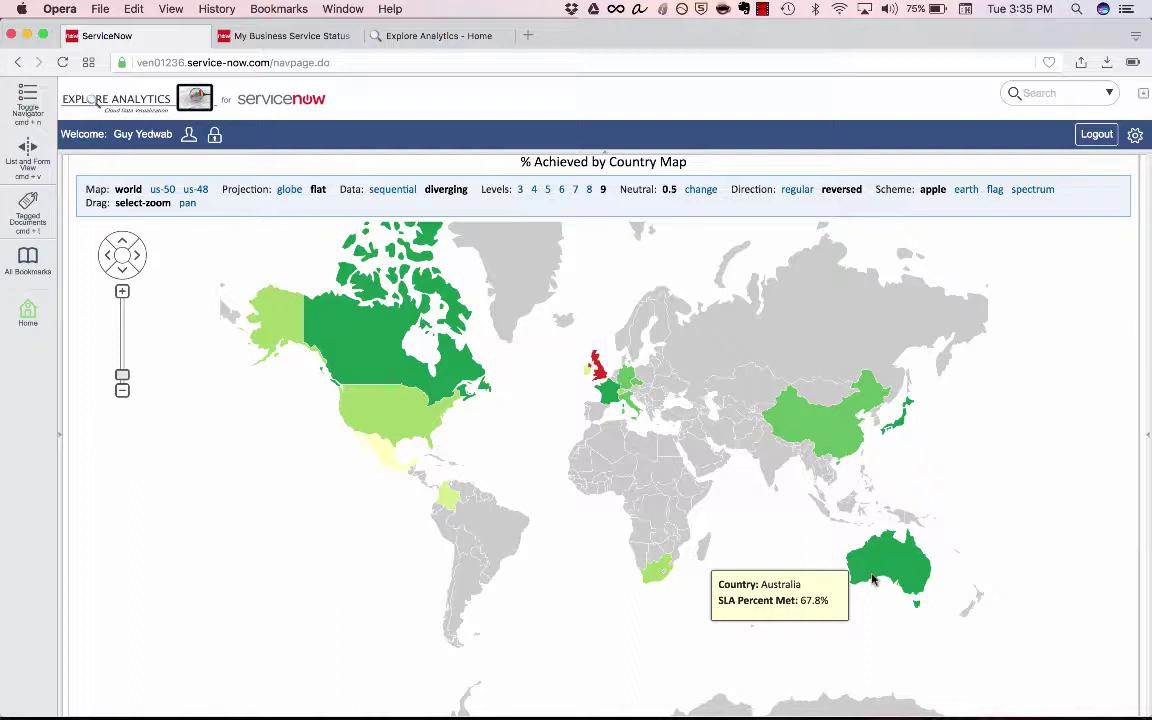
left_click_drag(537, 326, 700, 464)
mouse_move(575, 432)
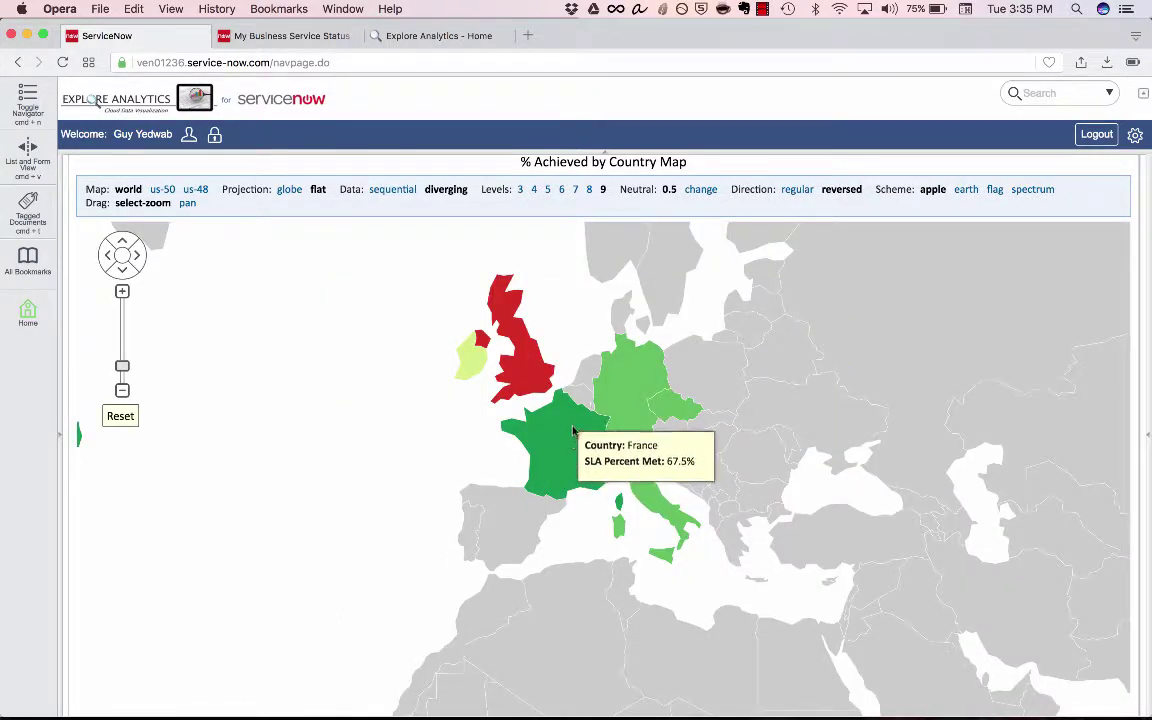
mouse_move(531, 350)
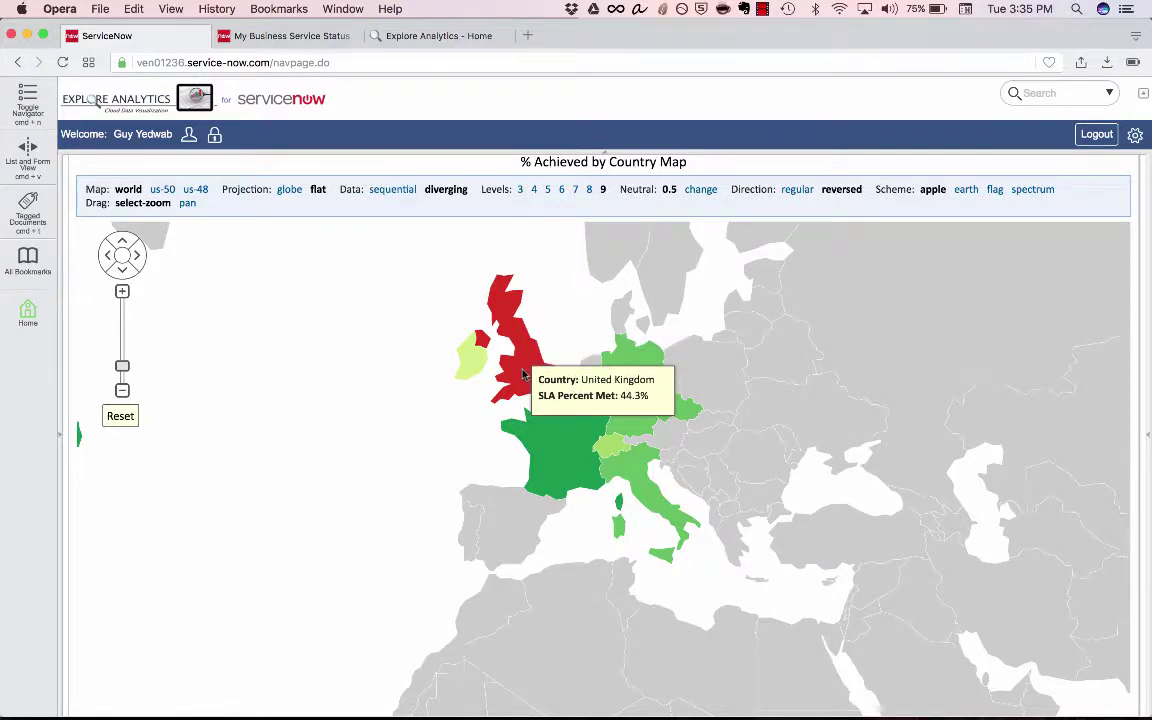
scroll(470, 332, "down", 5)
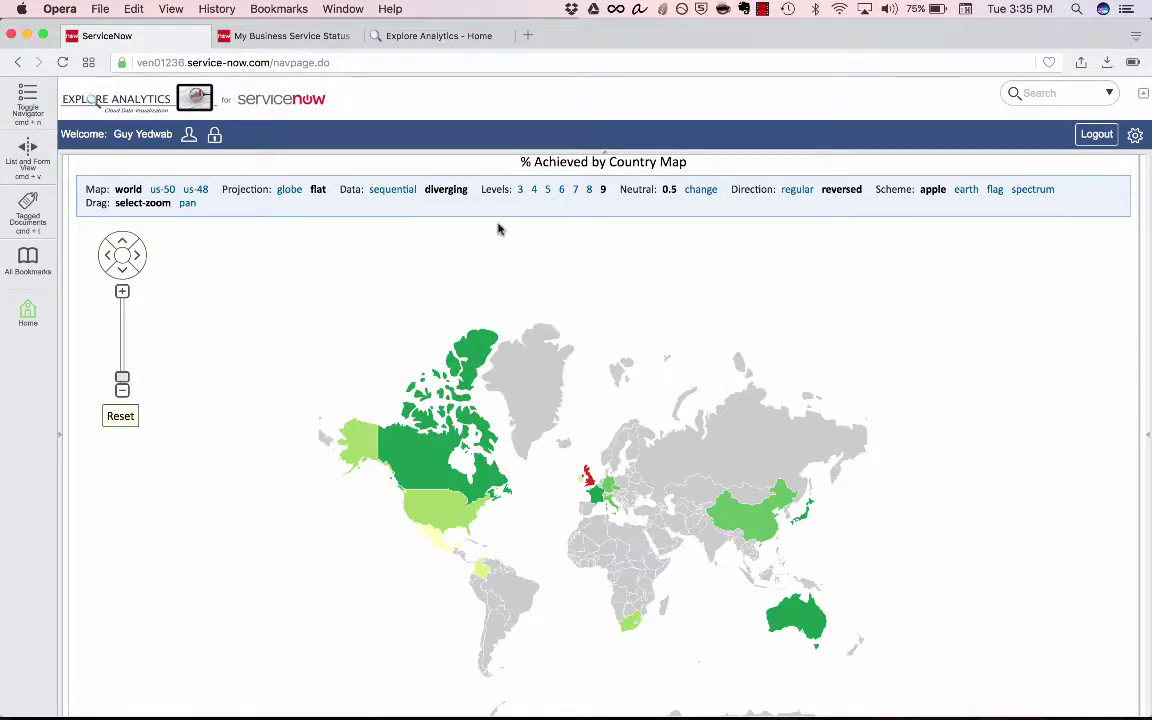
Step: Open the Context view showing the P1 and Change Calendar
scroll(500, 224, "up", 5)
scroll(500, 222, "up", 3)
left_click(205, 176)
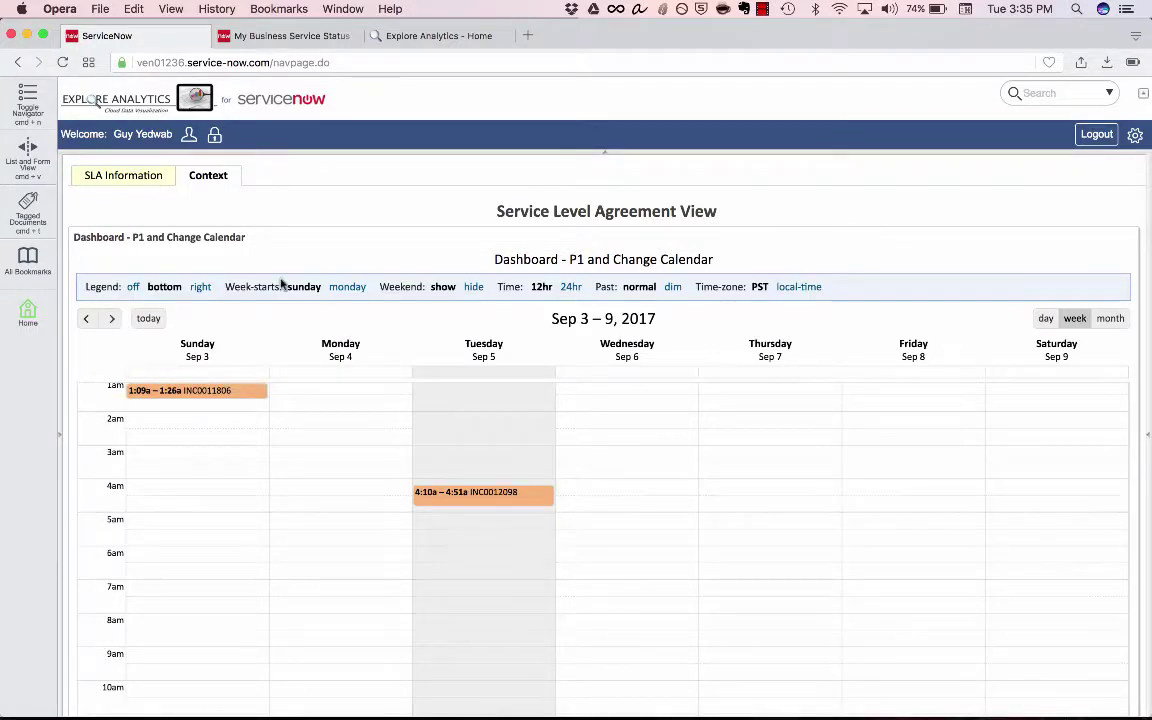
Step: Page the P1 and Change Calendar back six weeks to Jul 23–29, 2017
left_click(87, 319)
left_click(87, 319)
left_click(87, 319)
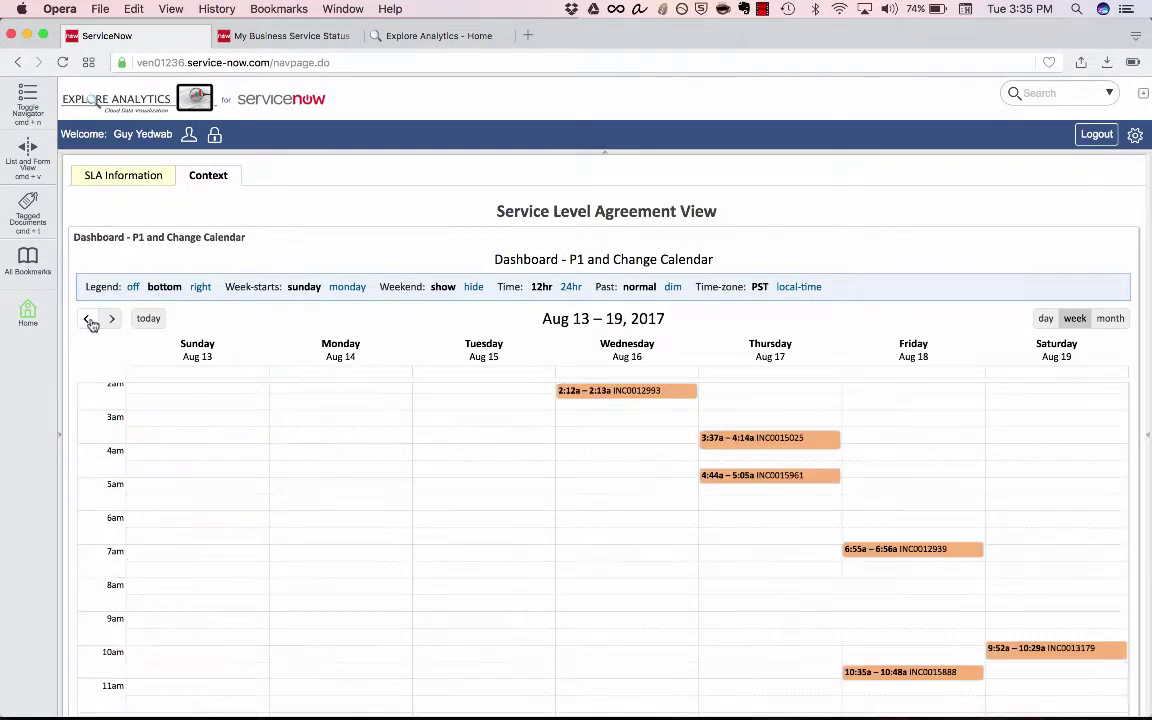
left_click(88, 319)
left_click(88, 319)
left_click(88, 319)
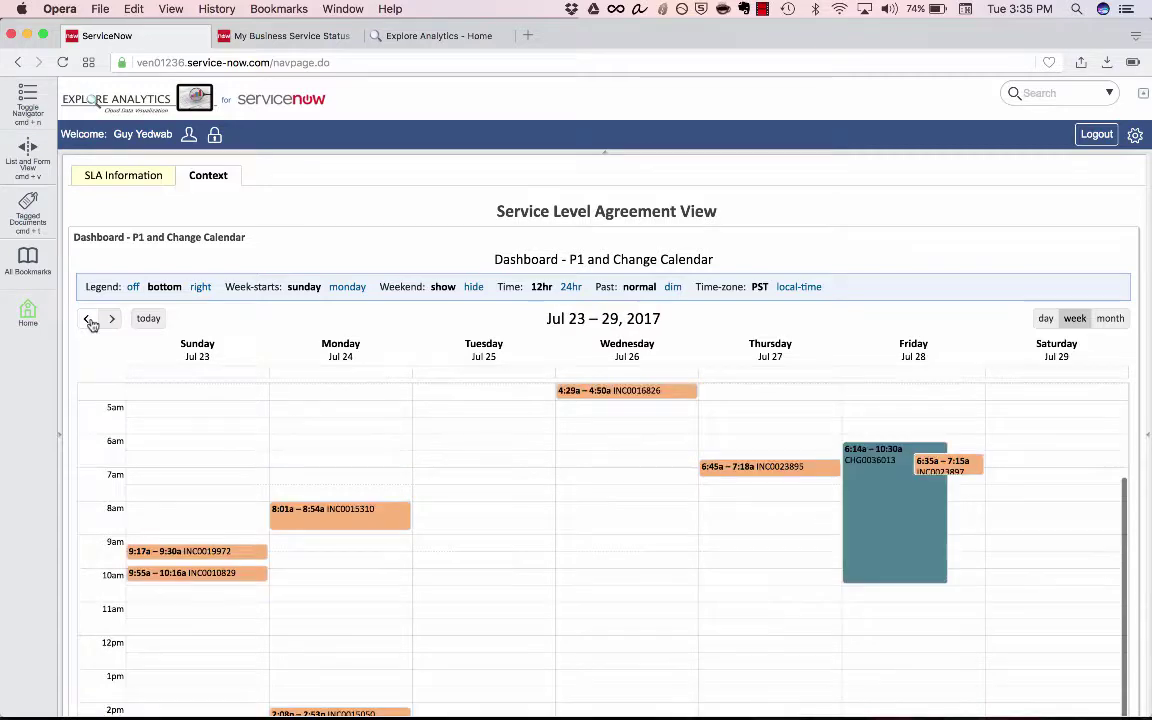
Step: Return to the SLA Information view, then switch to the My Business Service Status page
mouse_move(881, 490)
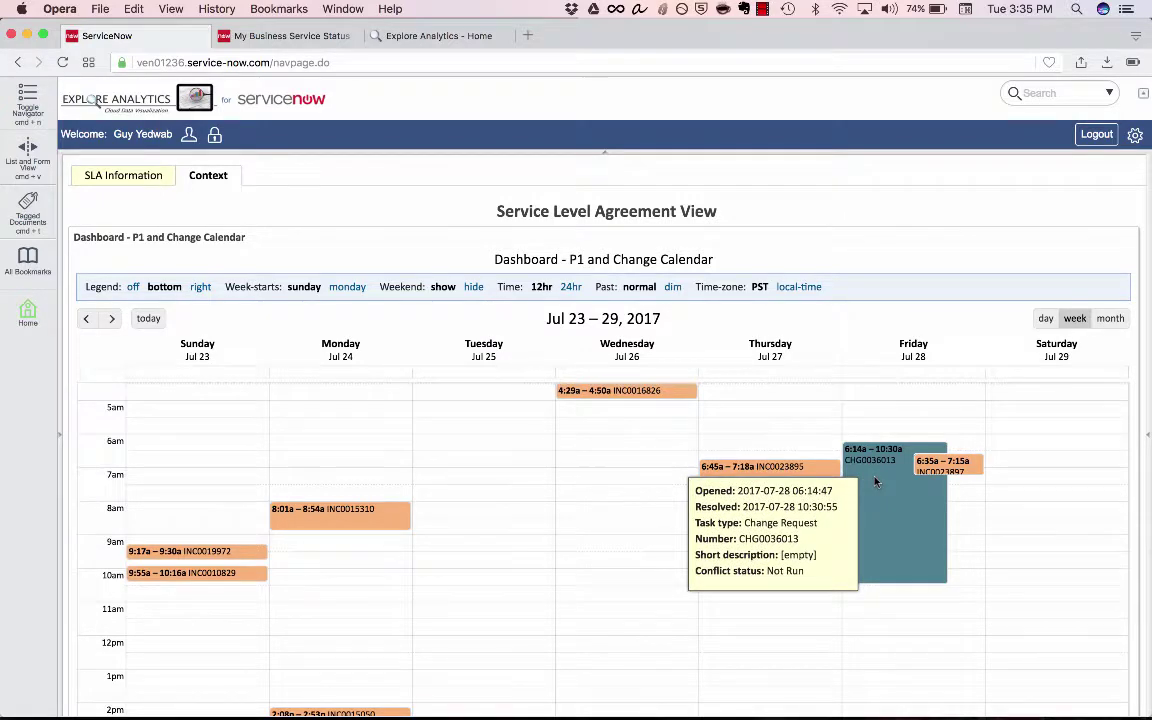
left_click(101, 180)
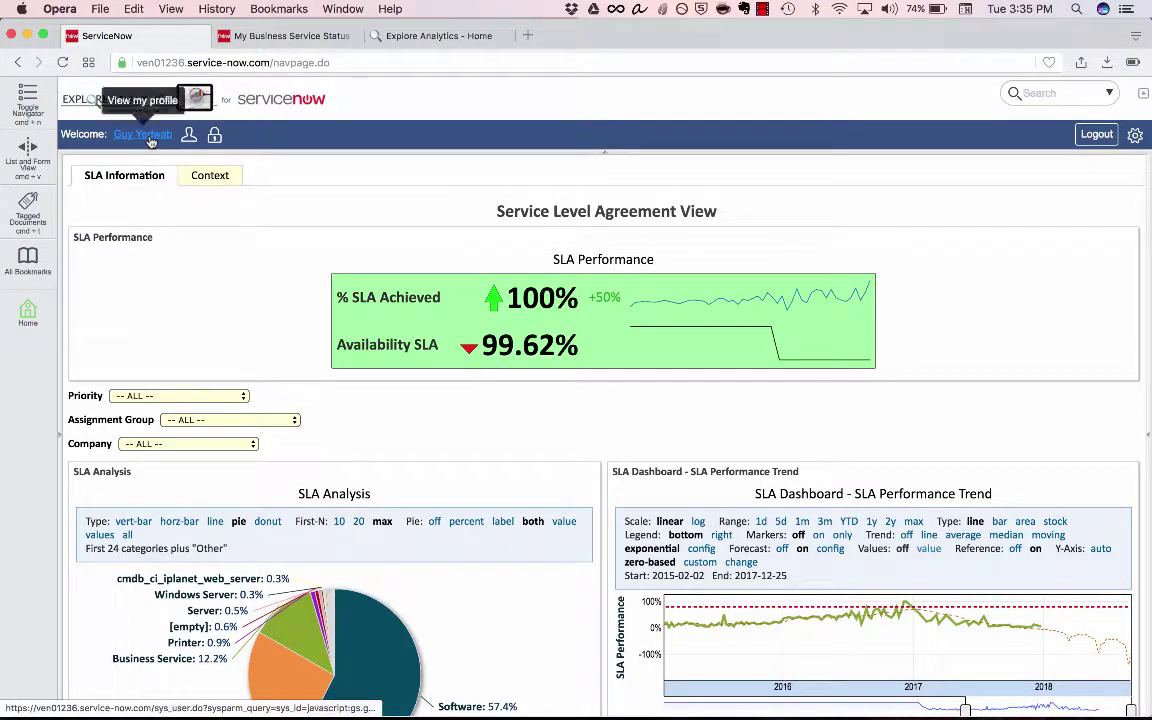
left_click(296, 40)
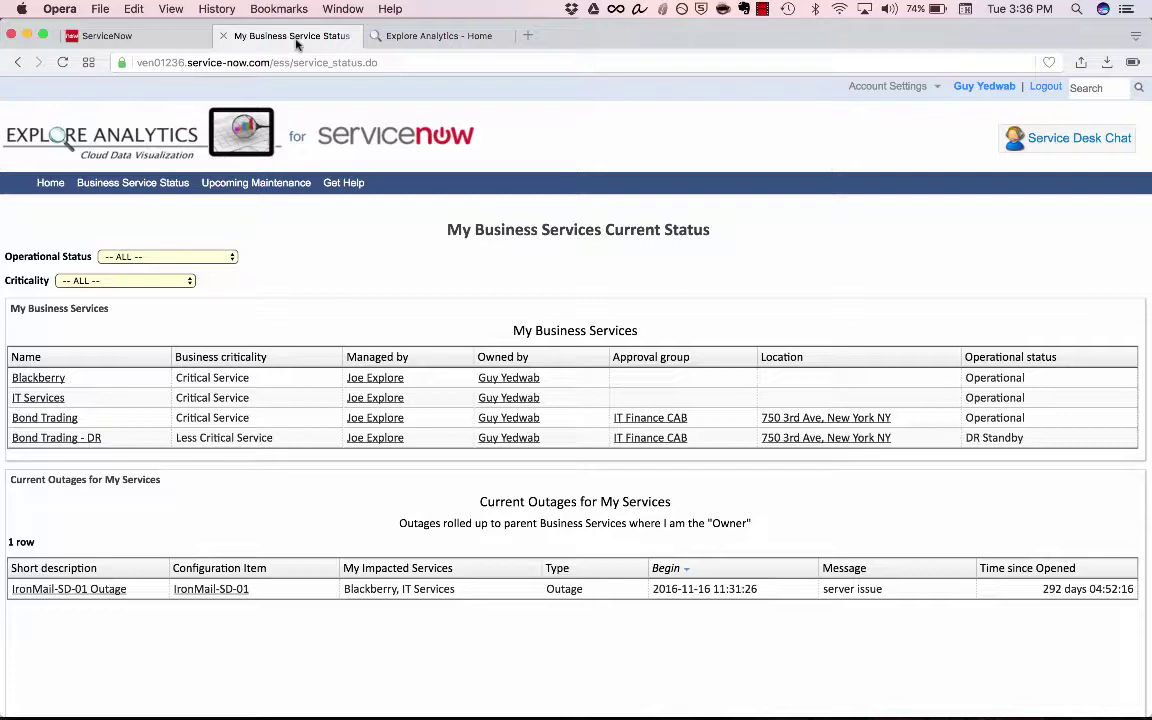
Step: Scroll through My Business Services Current Status, highlighting its heading and the impacted services Blackberry, IT Services
scroll(309, 188, "down", 3)
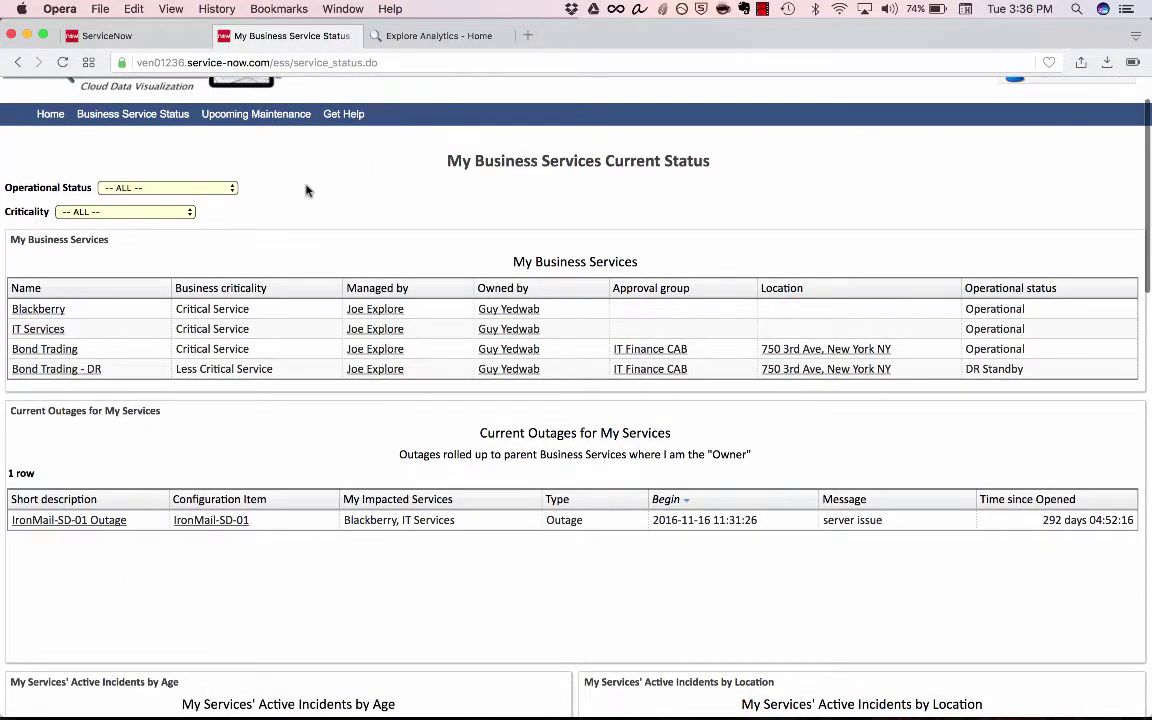
scroll(307, 189, "up", 1)
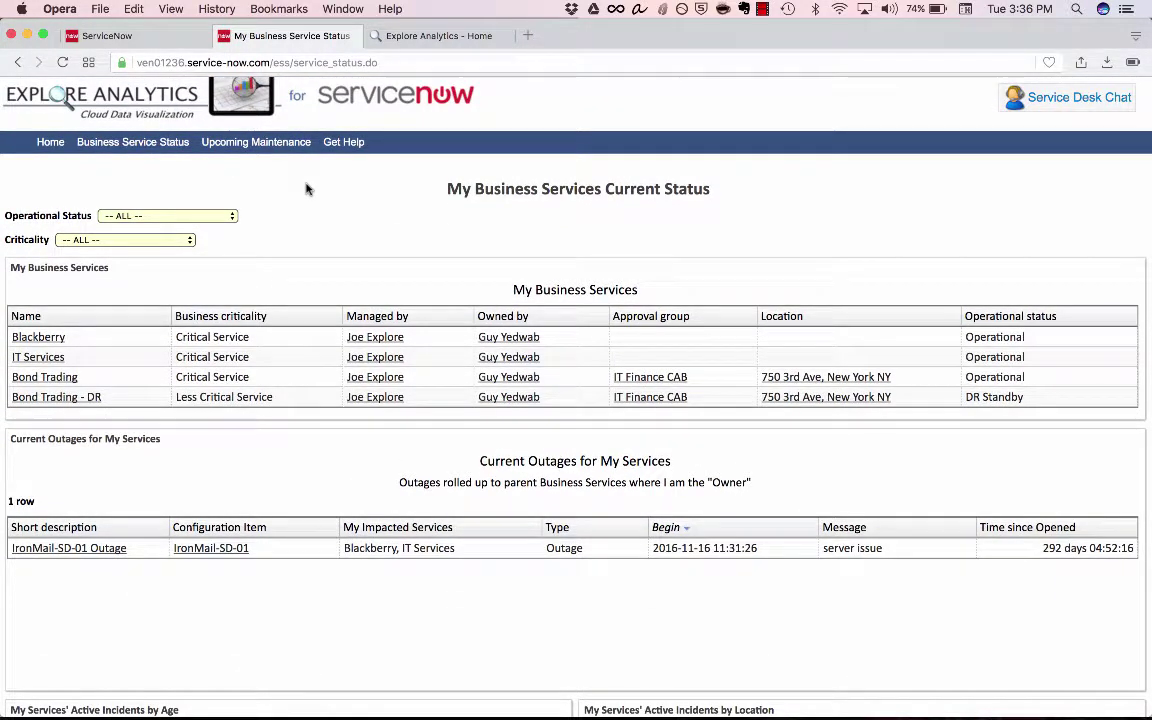
left_click_drag(449, 188, 710, 190)
left_click(710, 190)
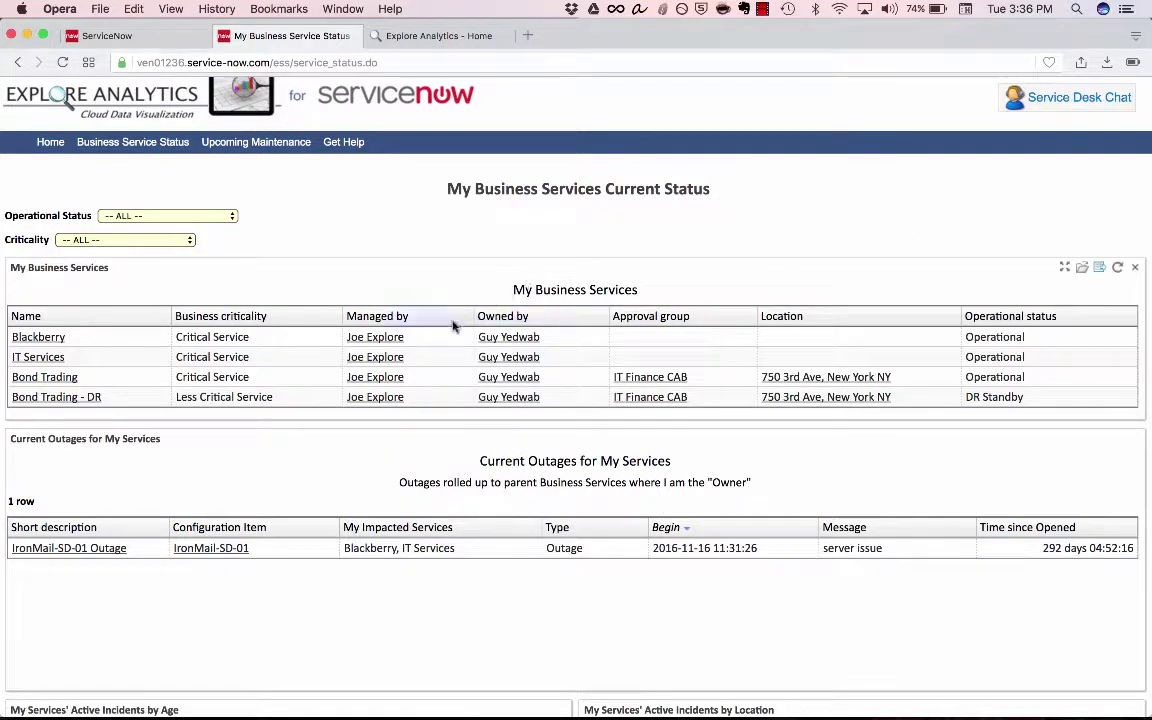
scroll(558, 342, "down", 5)
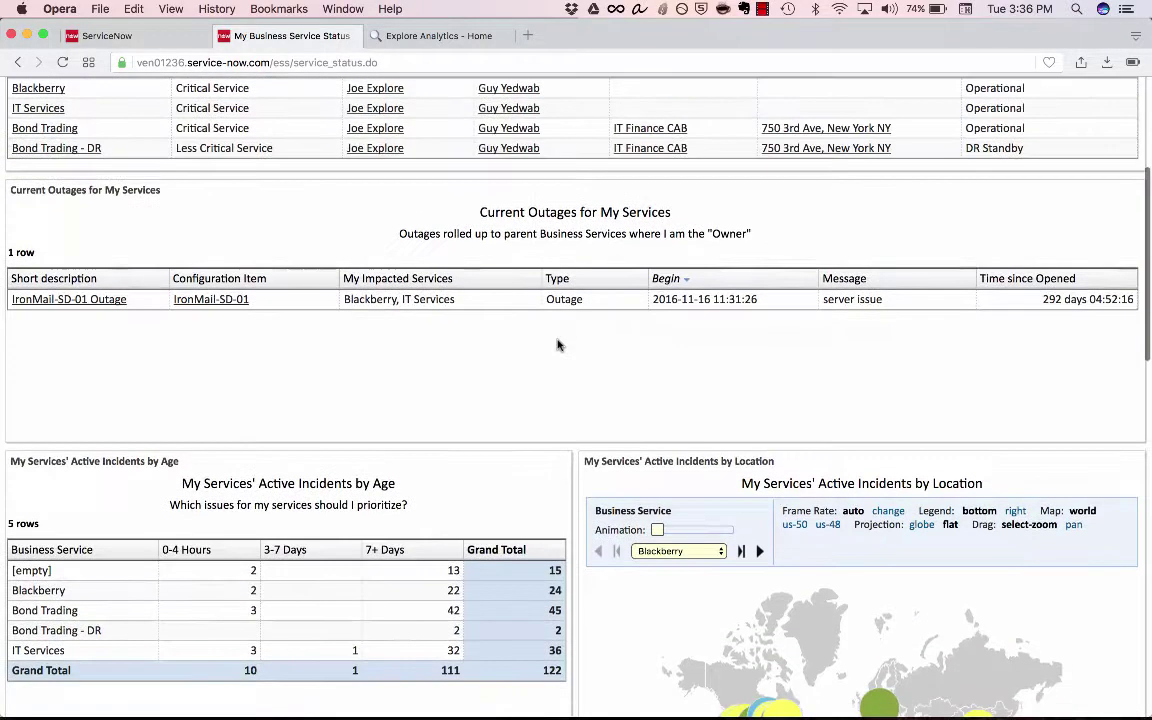
scroll(290, 620, "down", 1)
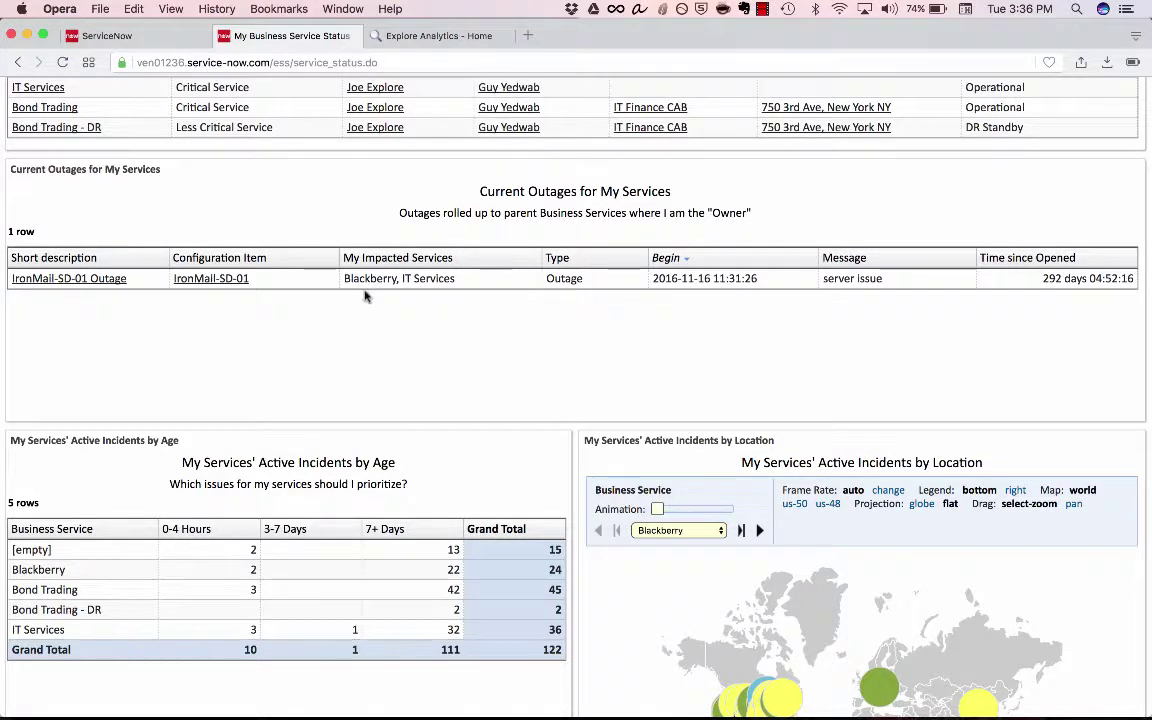
left_click_drag(345, 278, 131, 282)
scroll(130, 287, "up", 2)
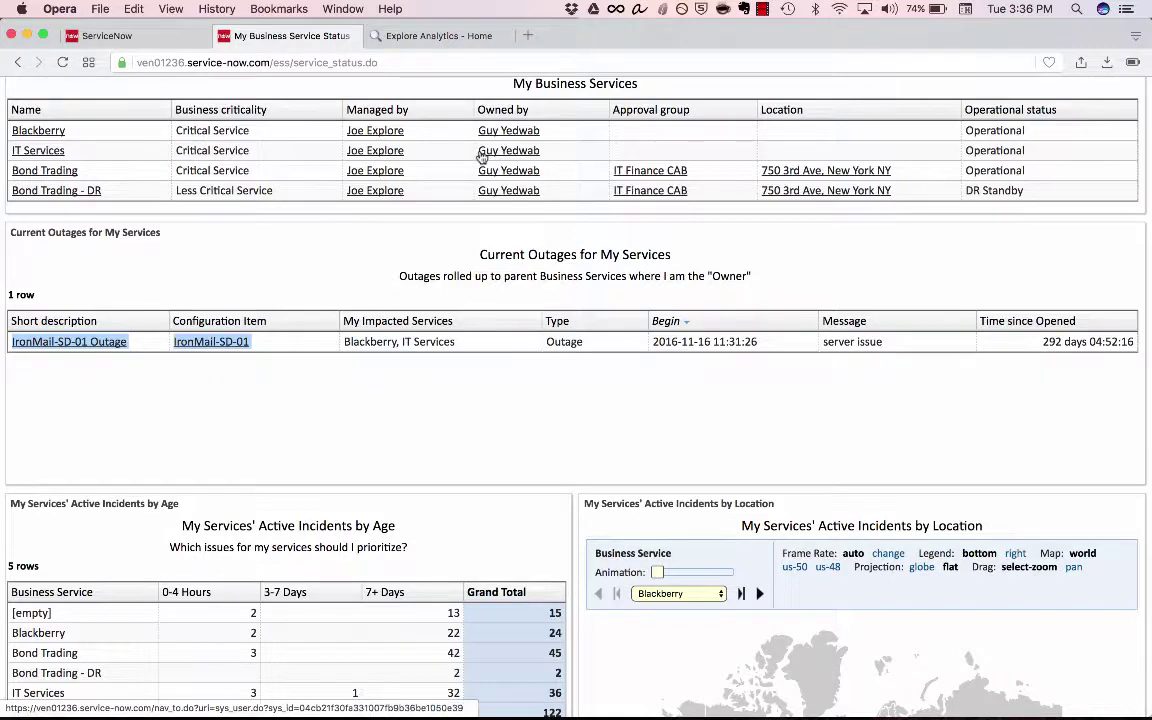
scroll(480, 157, "up", 1)
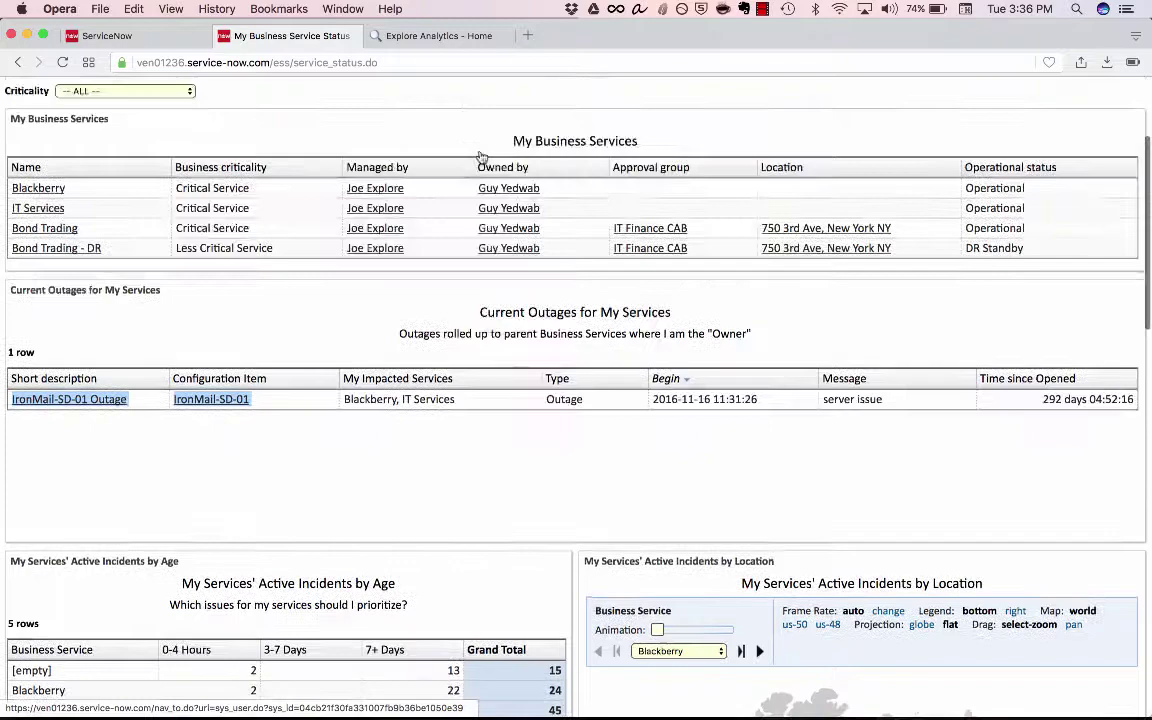
scroll(480, 157, "down", 3)
scroll(480, 157, "down", 8)
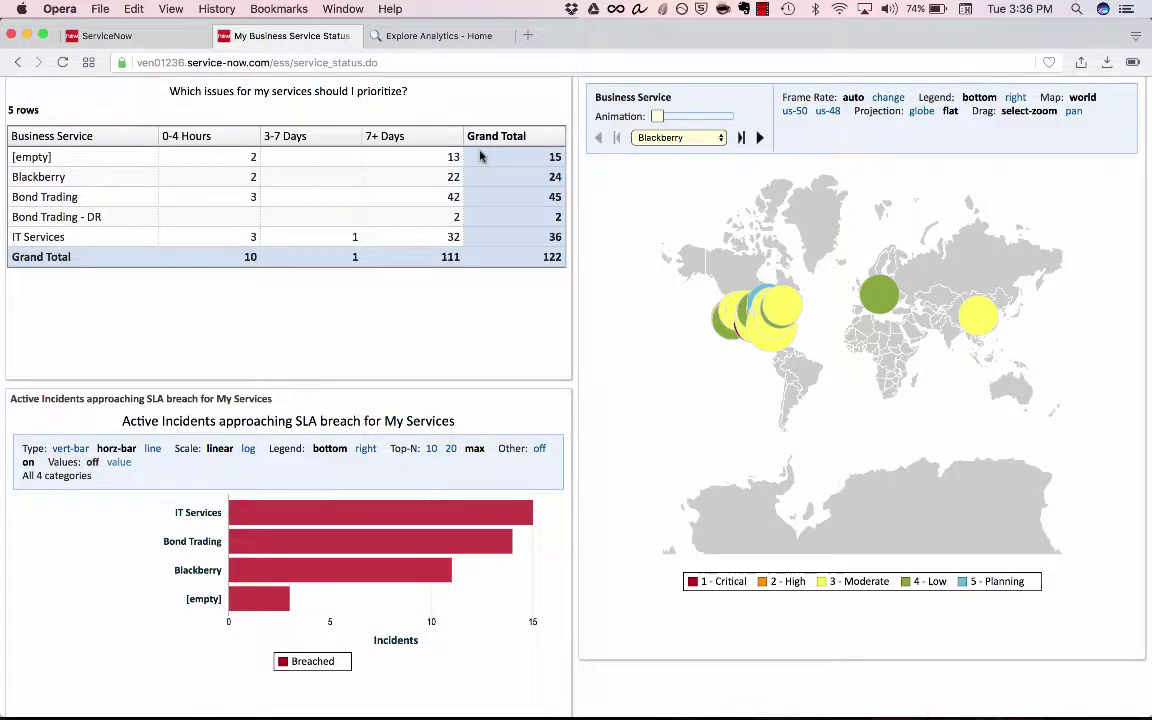
scroll(480, 157, "up", 2)
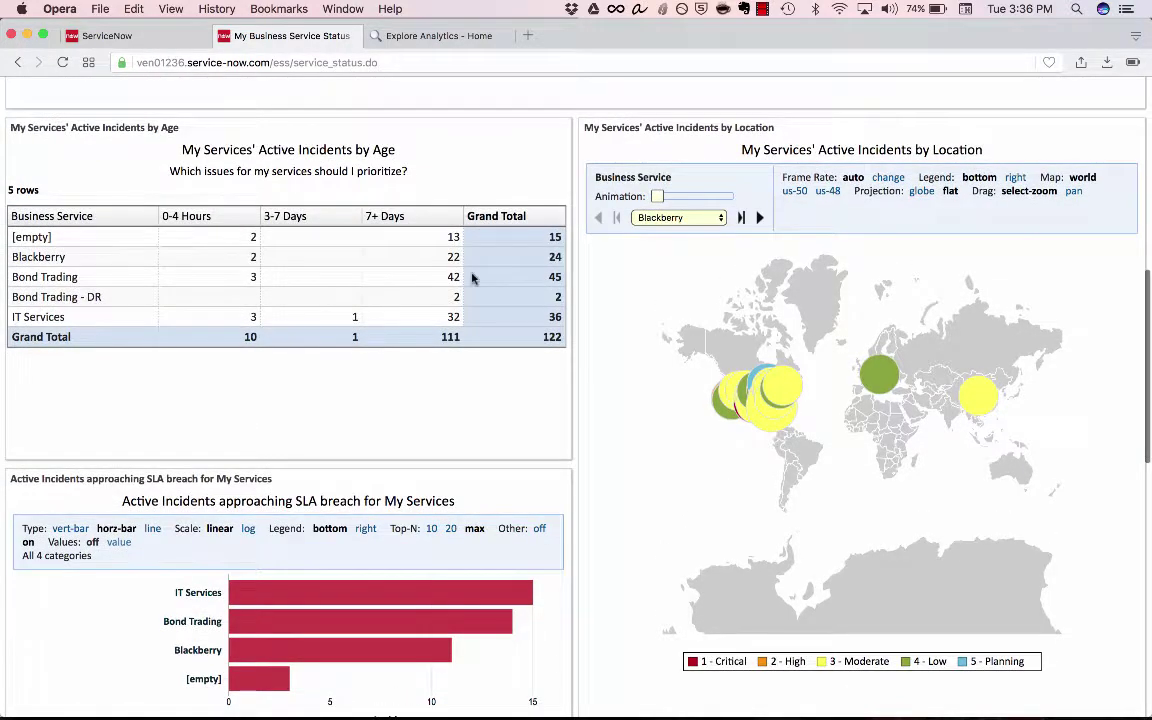
scroll(473, 279, "up", 3)
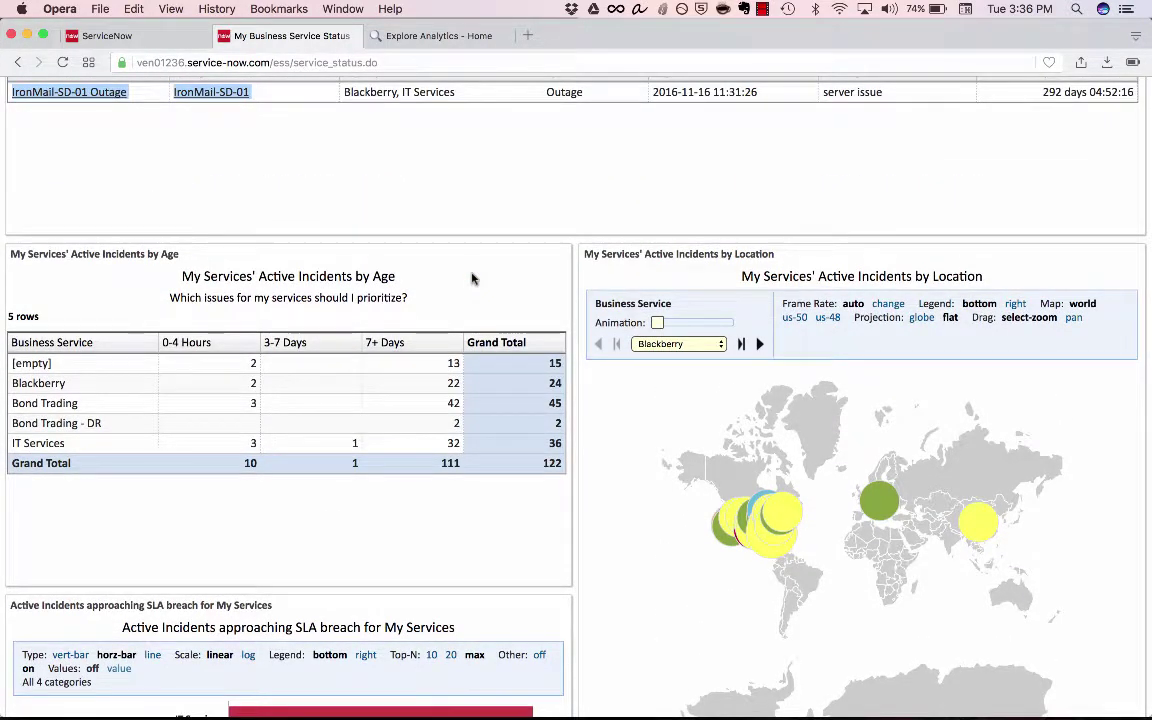
scroll(473, 279, "up", 7)
scroll(473, 279, "up", 3)
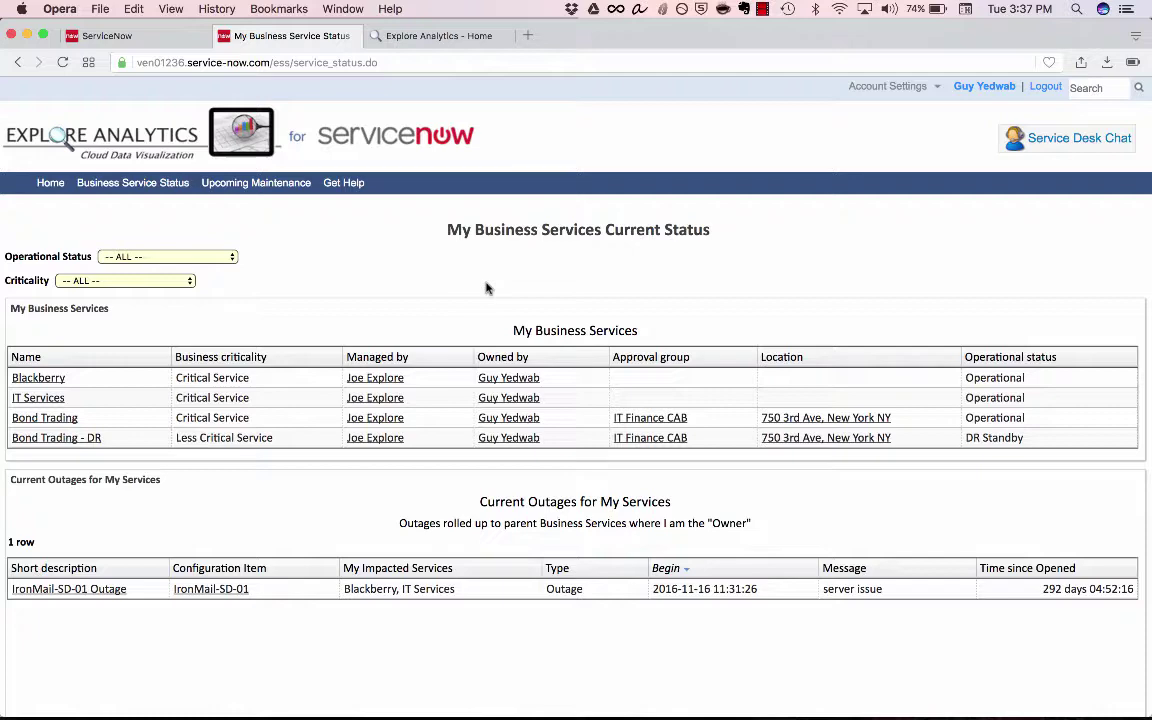
Step: Switch back to the ServiceNow browser tab with the Service Level Agreement View
left_click(198, 38)
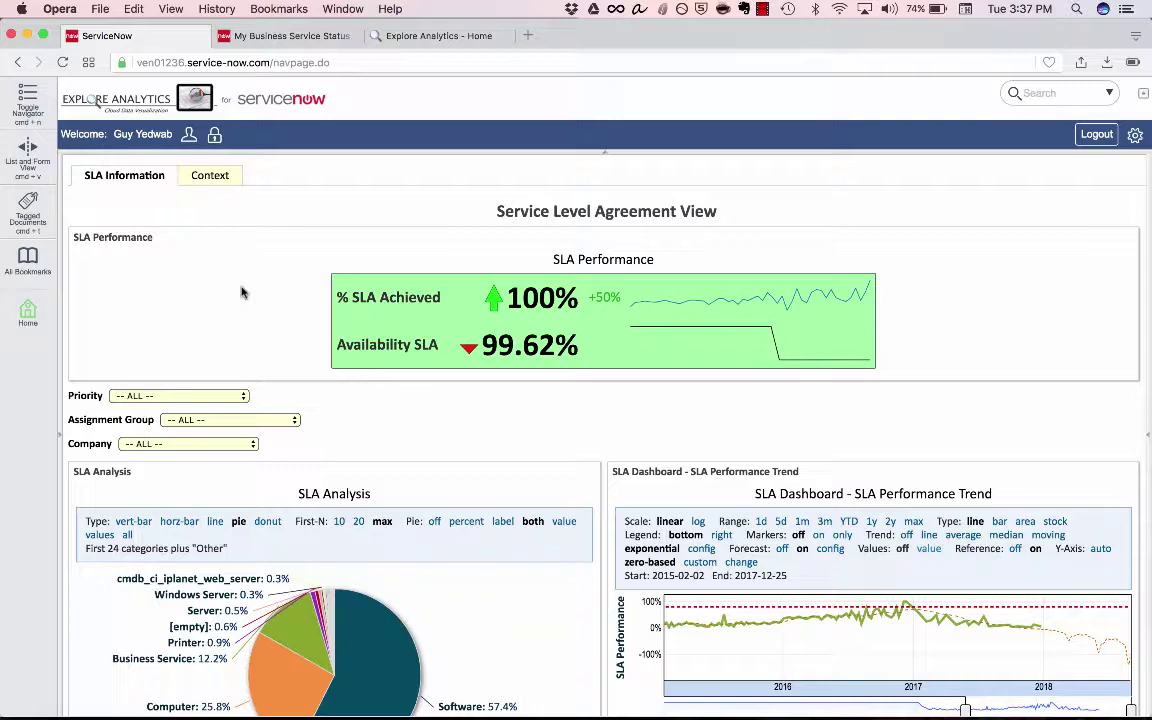
Step: Start a new view using ServiceNow as the data source and the Incident table
left_click(408, 36)
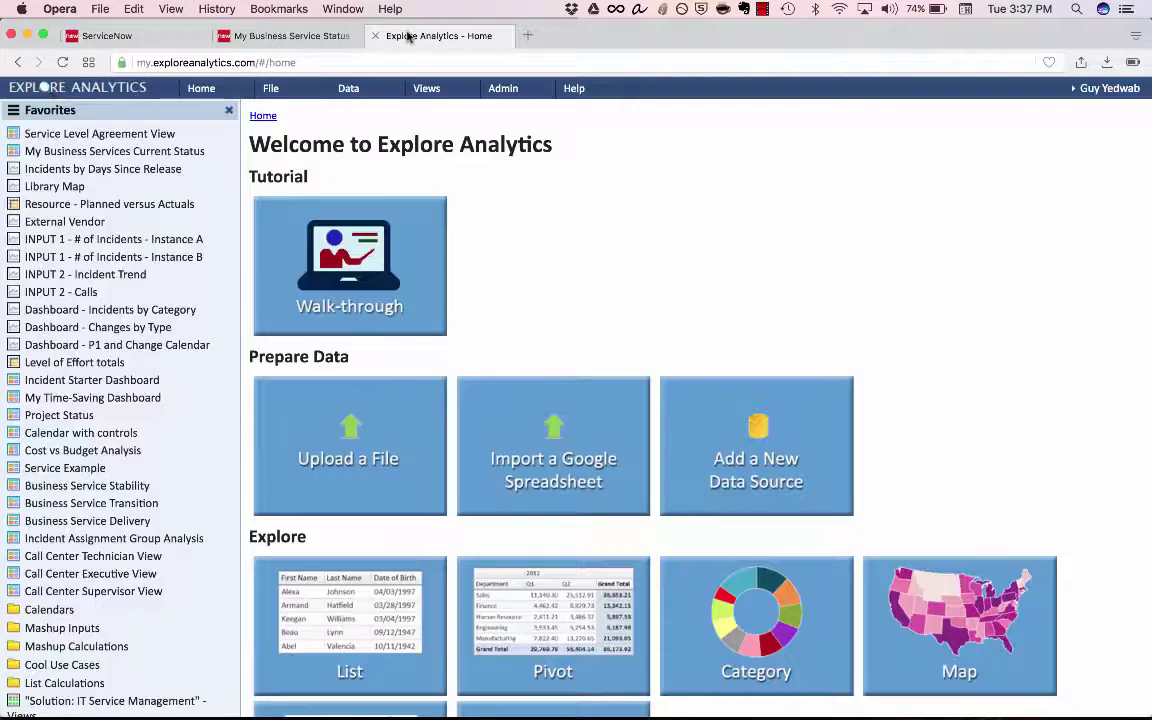
left_click(275, 91)
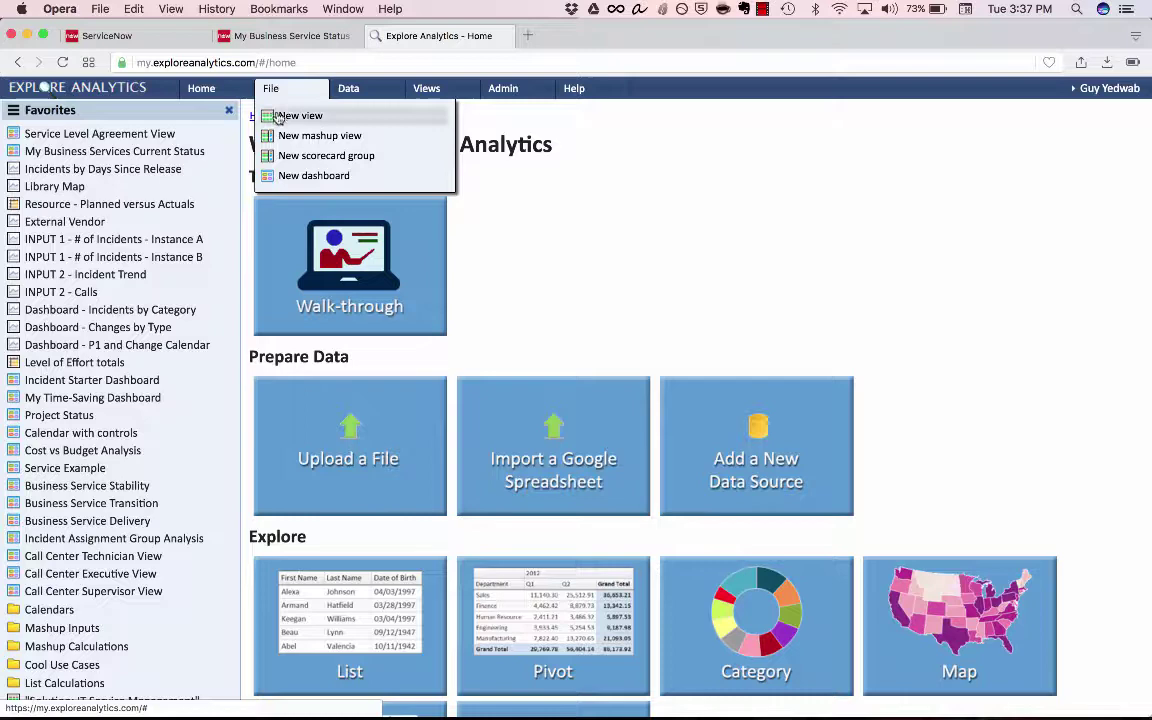
left_click(298, 116)
left_click(549, 345)
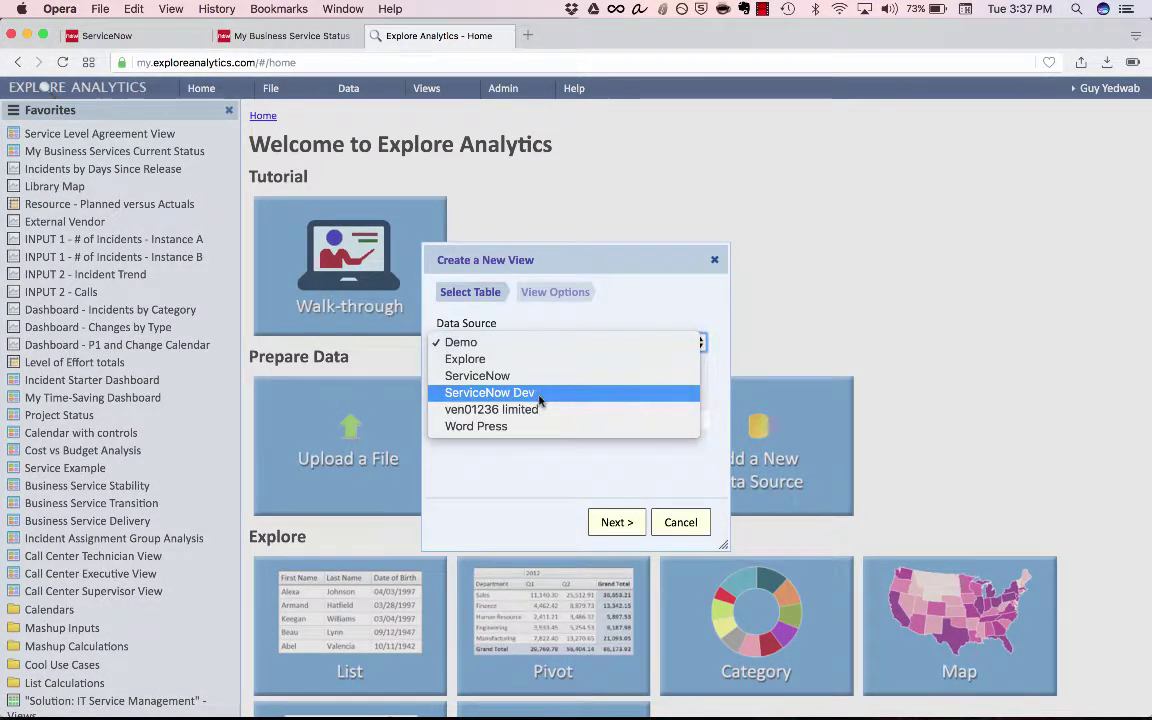
left_click(520, 376)
type("inciden")
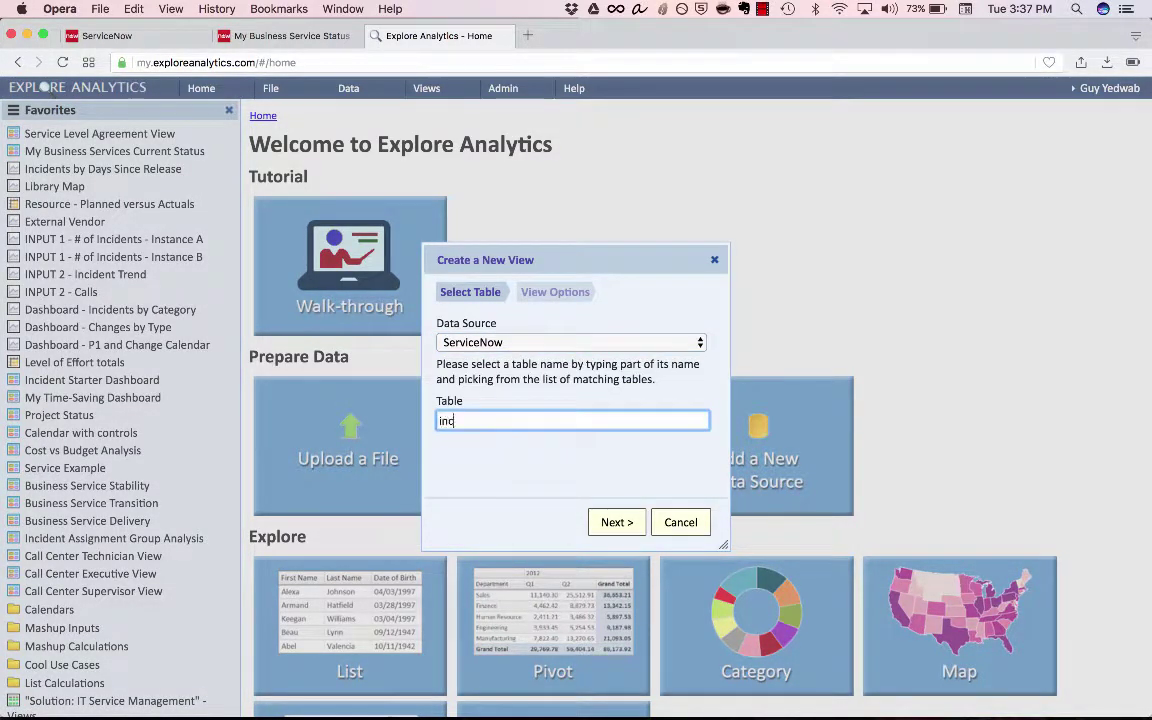
left_click(512, 445)
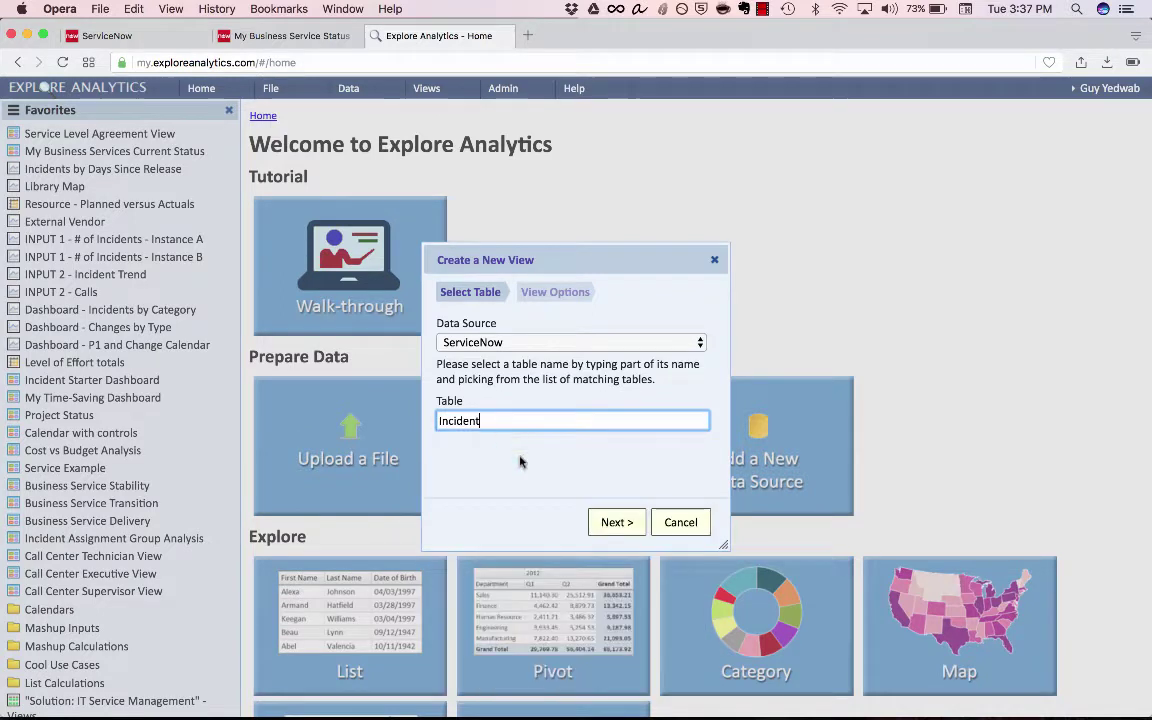
left_click(613, 522)
Step: Make it a pivot view named 'Incident year-over-year' and finish creating it
left_click(587, 407)
left_click(630, 341)
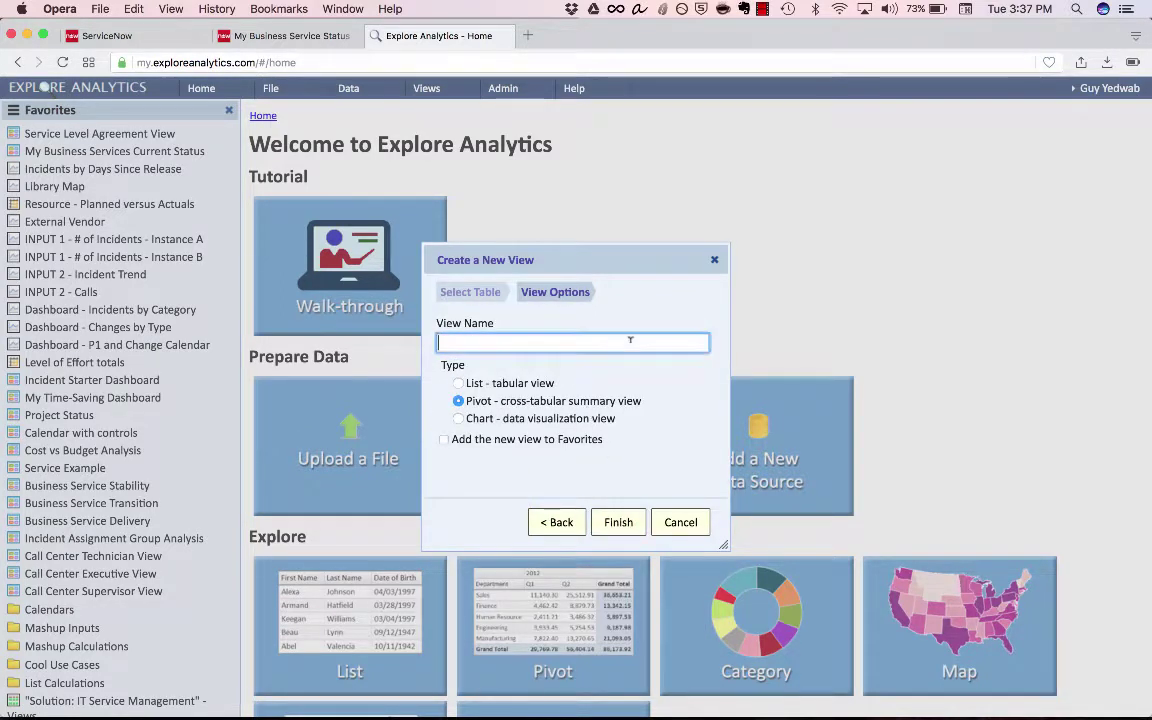
type("Icn")
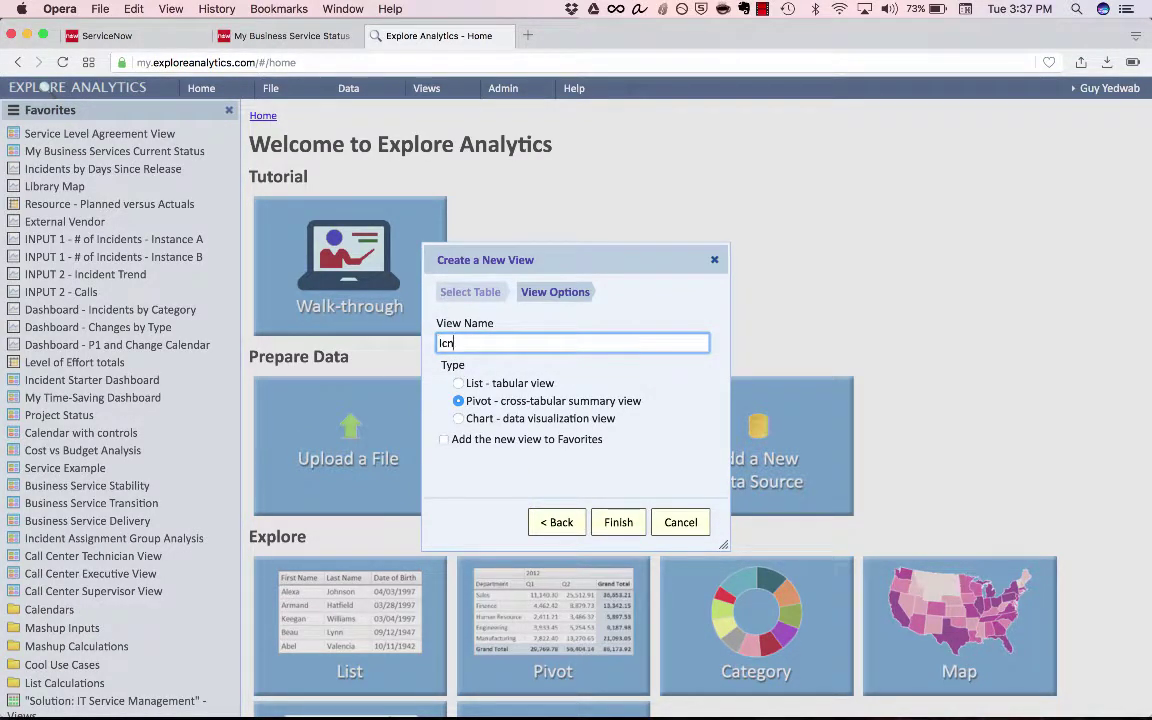
type("cident year-over-year")
key("Return")
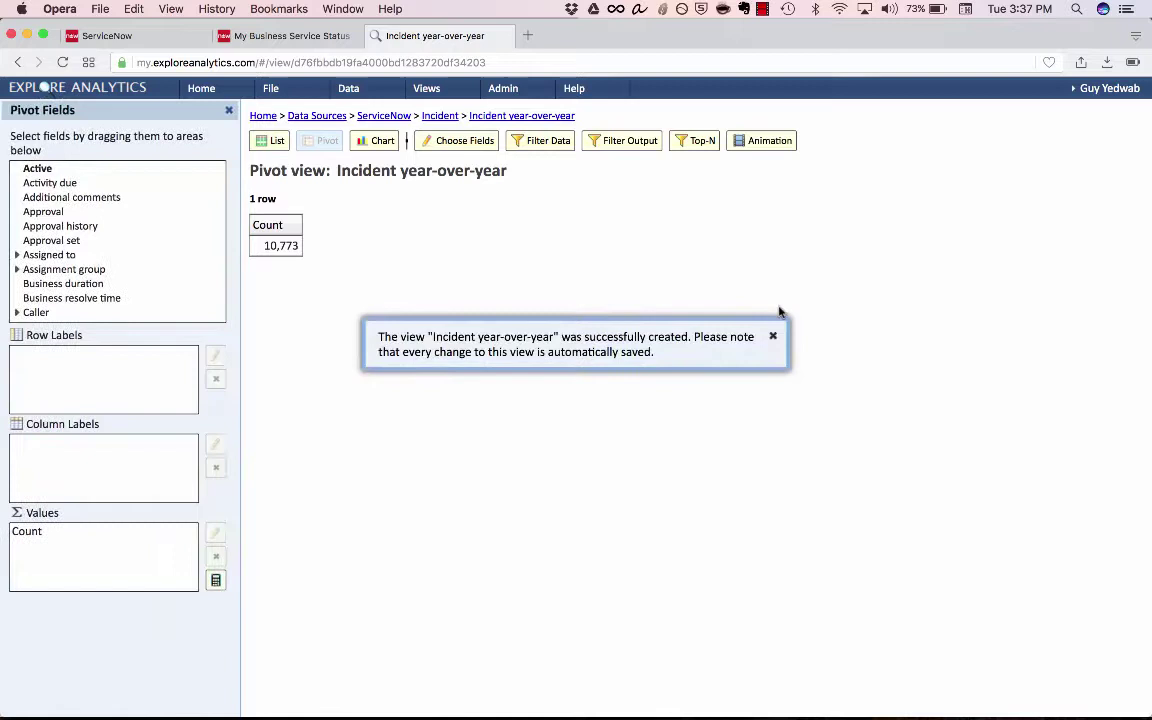
Step: Group the pivot rows by the Opened date, by both year and quarter
left_click(771, 332)
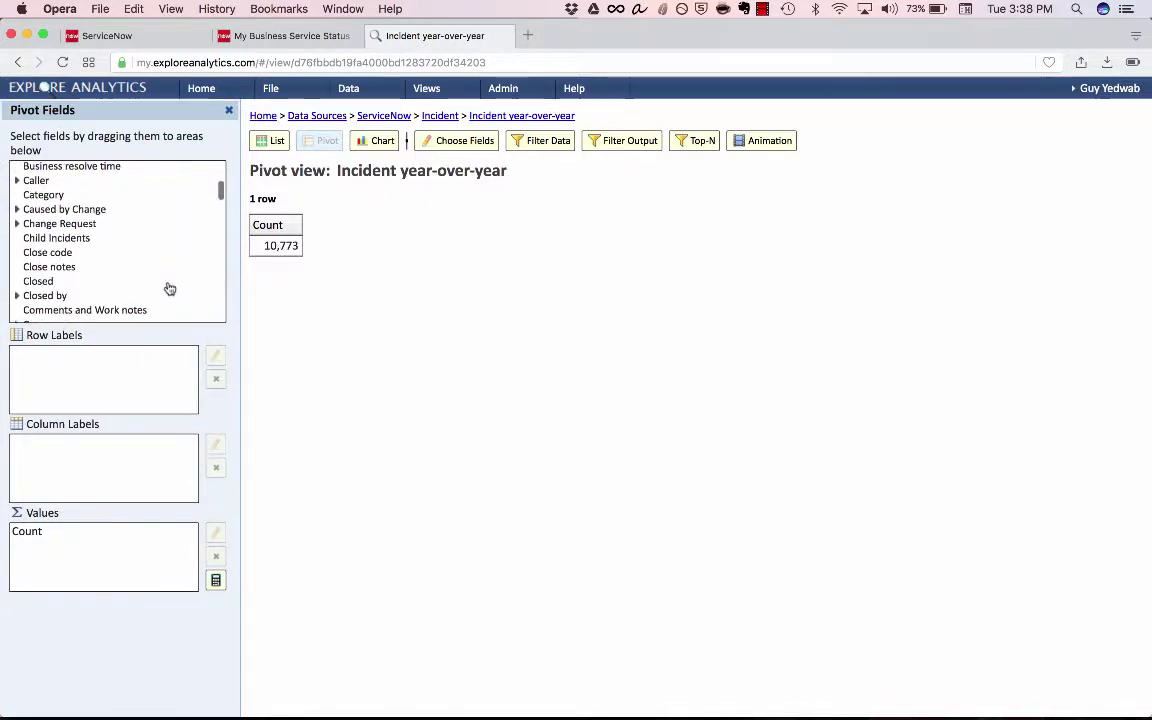
scroll(170, 289, "down", 10)
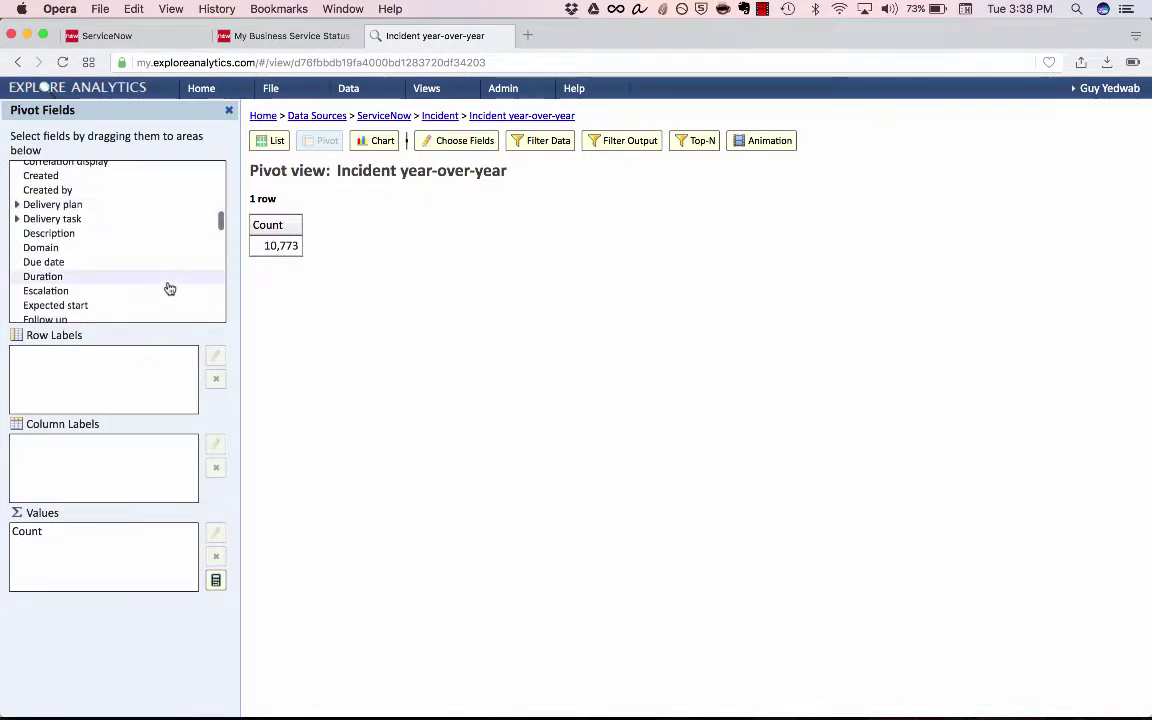
scroll(170, 289, "down", 6)
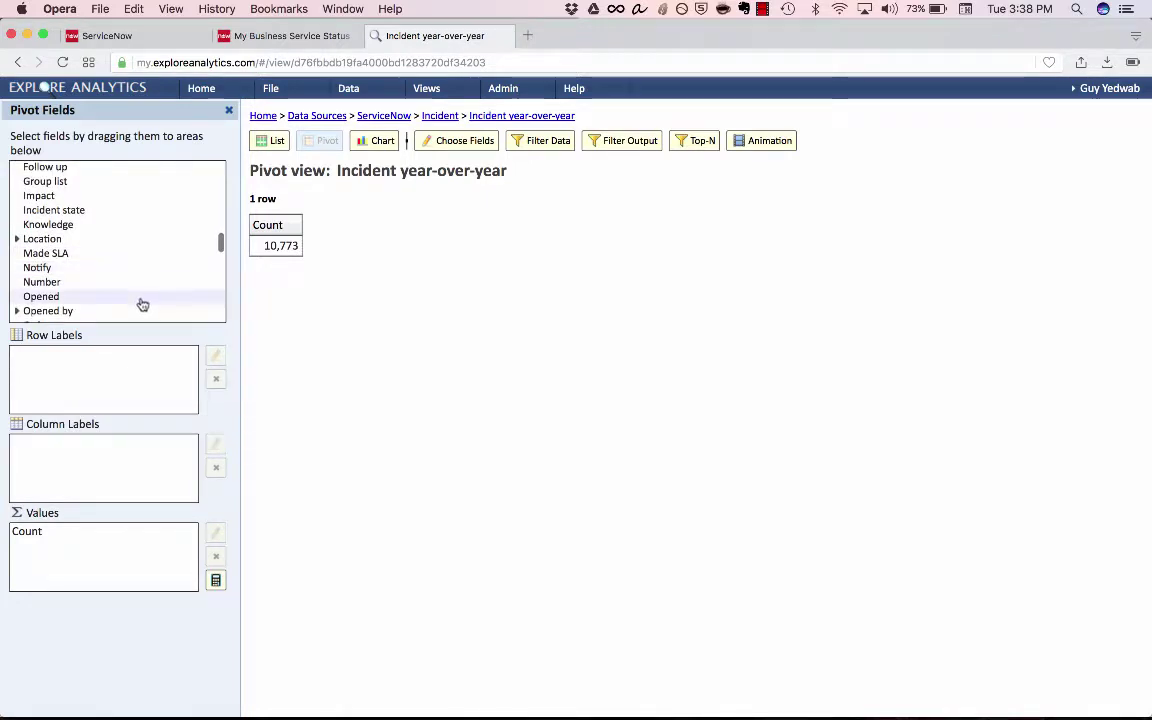
left_click_drag(143, 305, 121, 368)
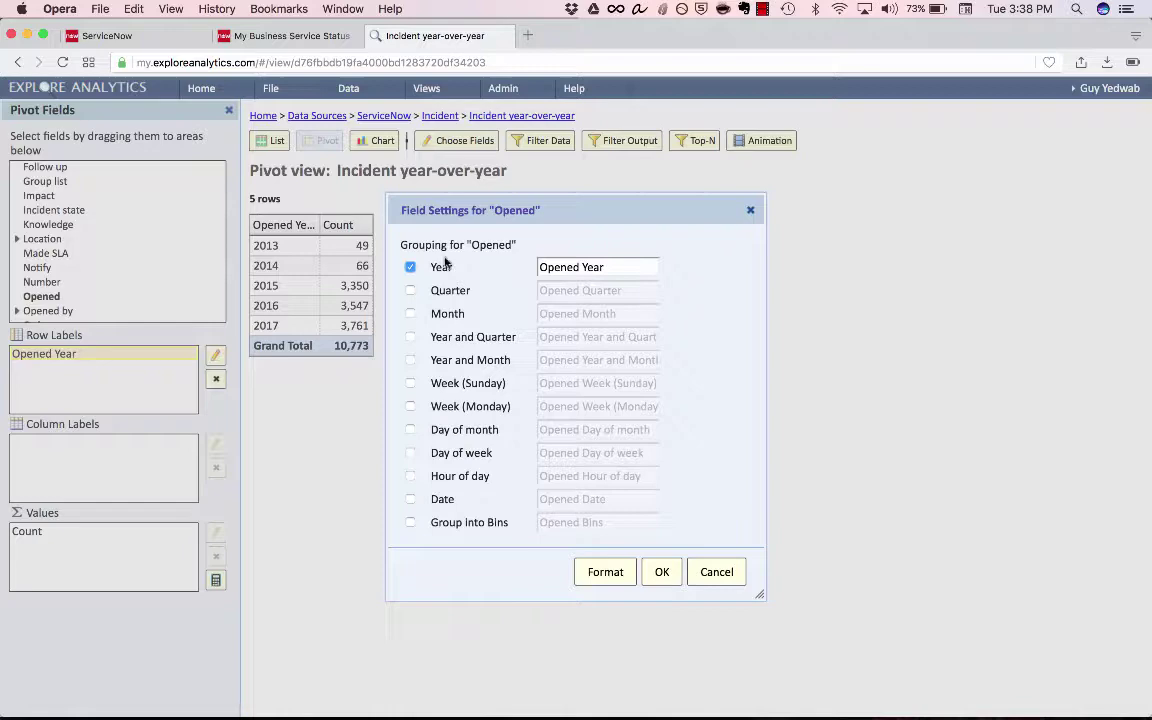
left_click(447, 289)
left_click(655, 574)
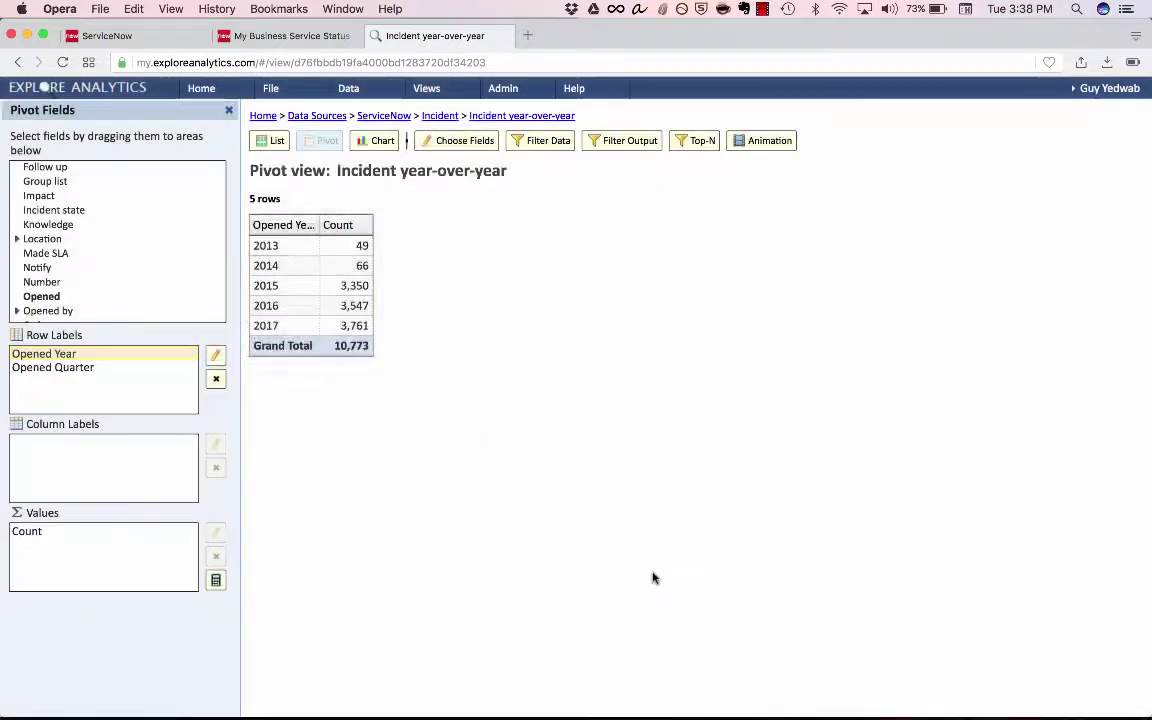
Step: Move Opened Quarter into the column labels and widen the Opened Year column
left_click_drag(85, 368, 52, 488)
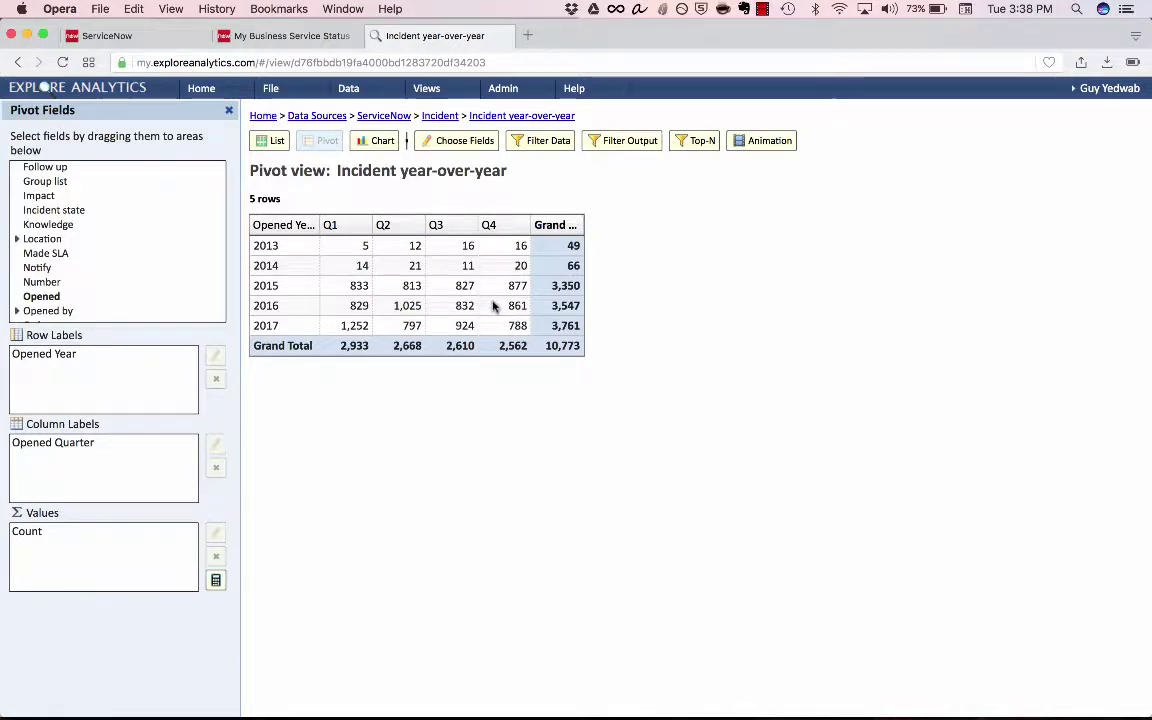
double_click(316, 226)
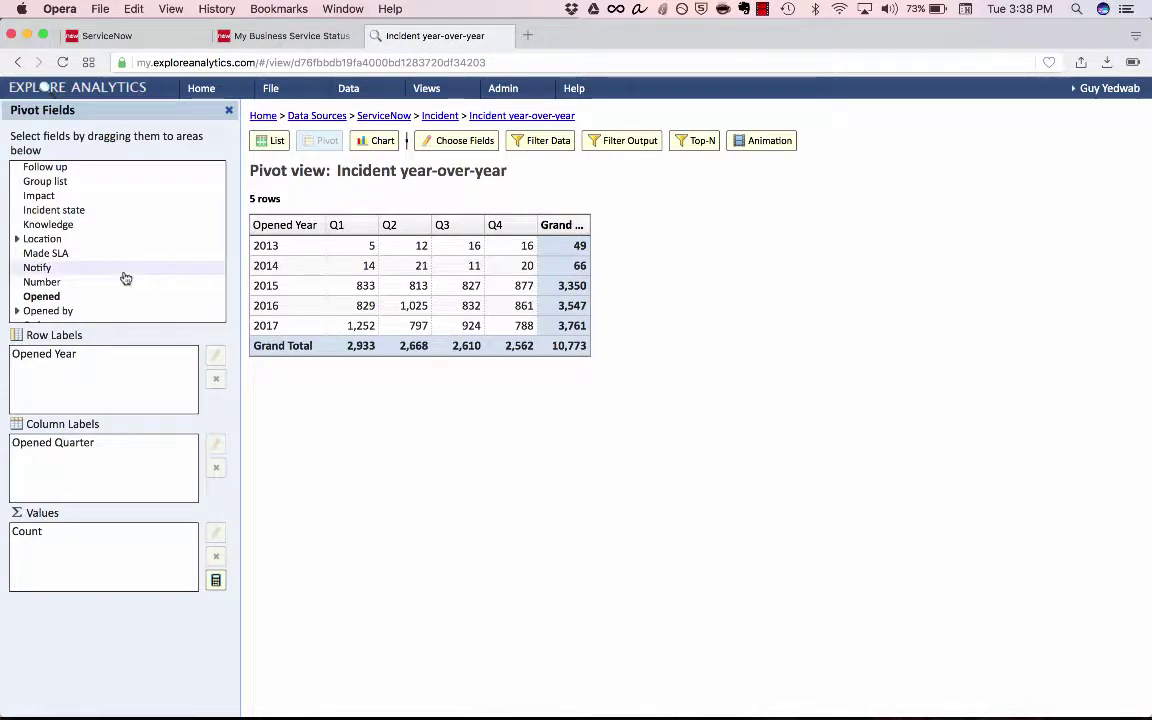
scroll(121, 278, "down", 1)
scroll(121, 278, "up", 10)
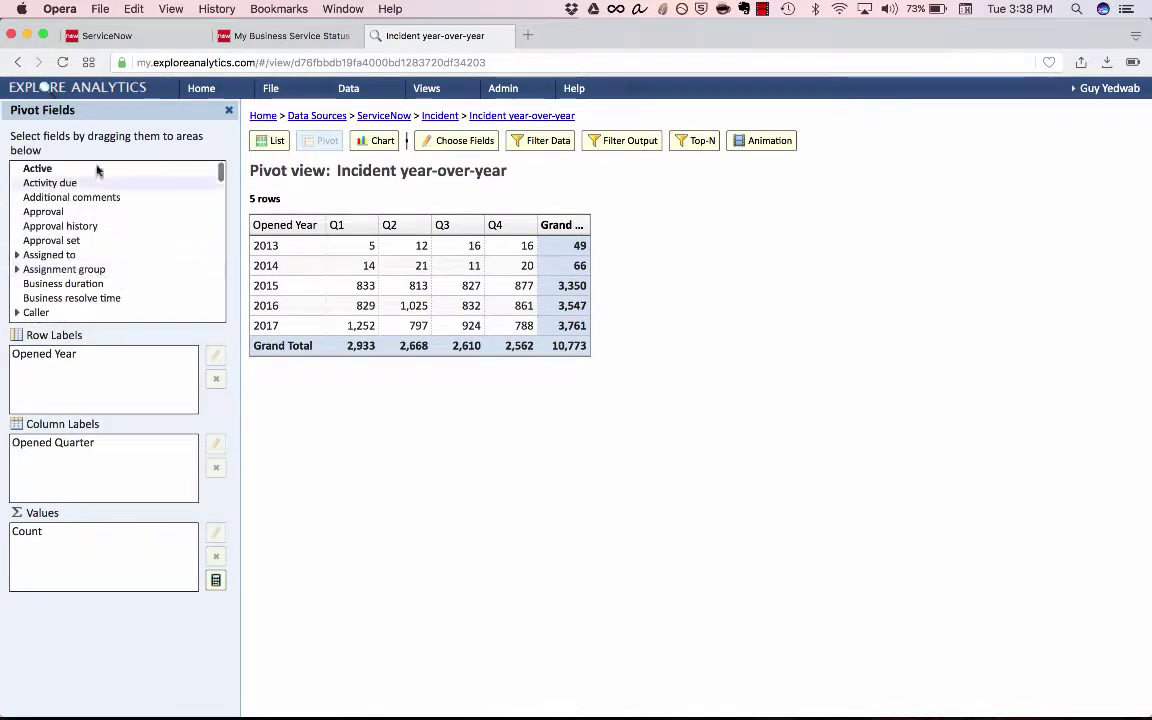
Step: Add Active as a pivot value and relabel it '% Difference'
left_click_drag(87, 170, 45, 560)
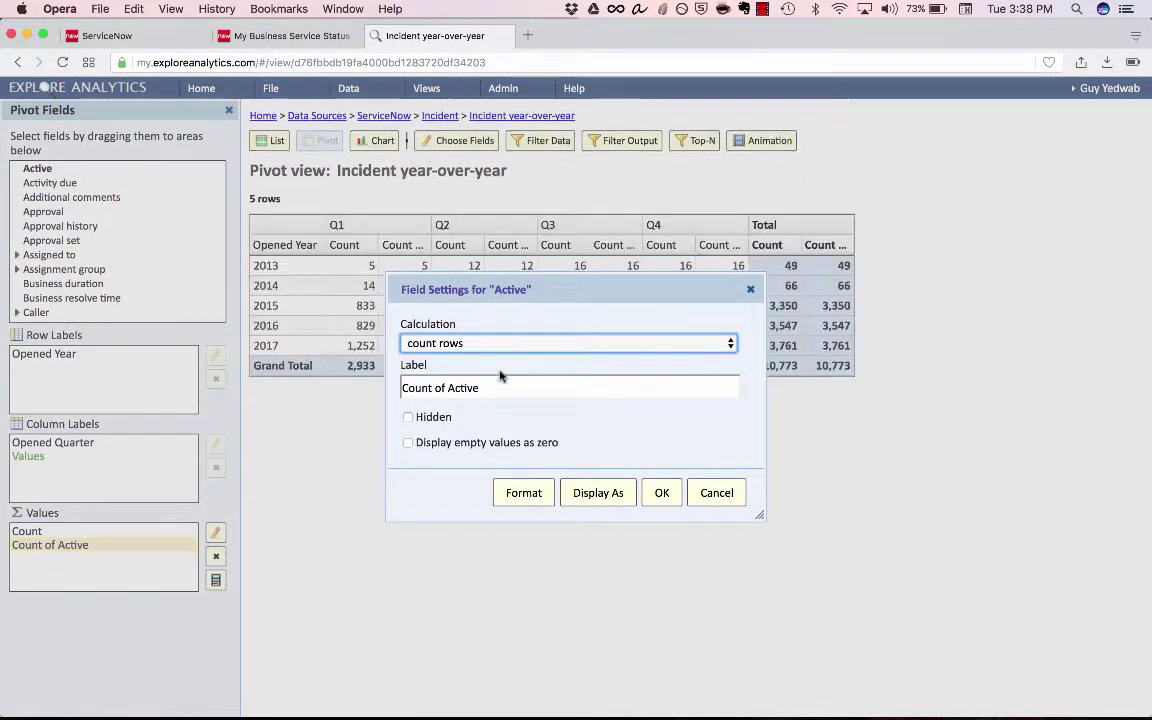
left_click_drag(497, 386, 400, 366)
key("BackSpace")
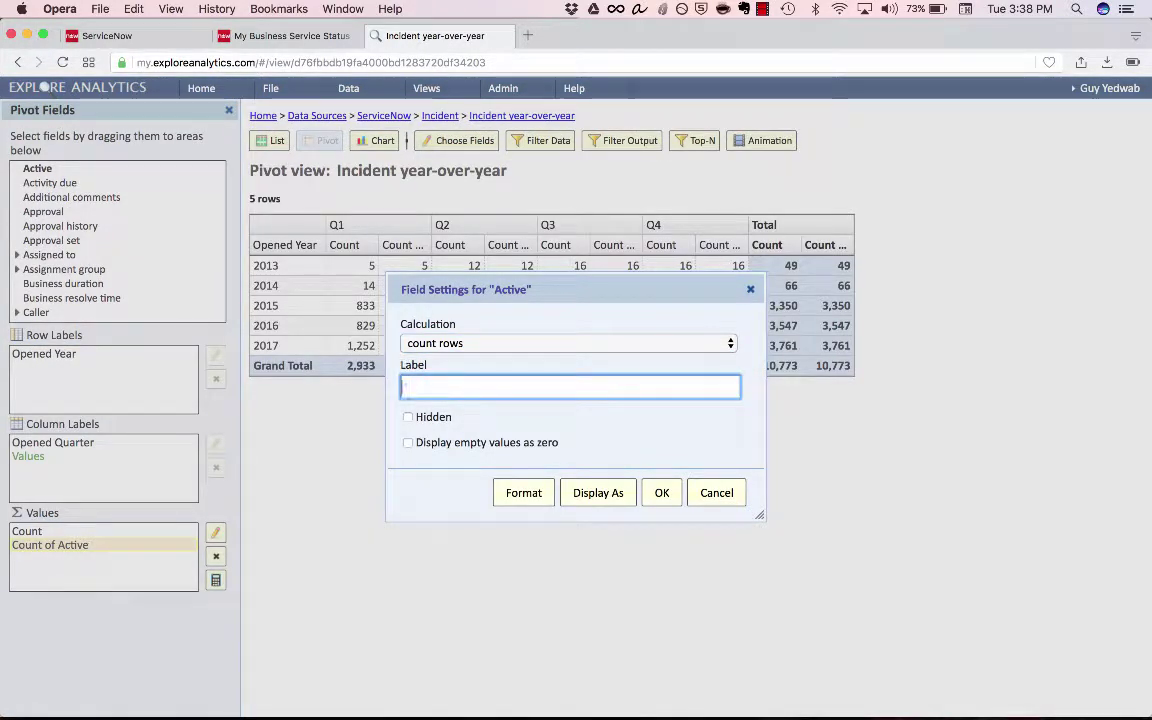
type("% Difference")
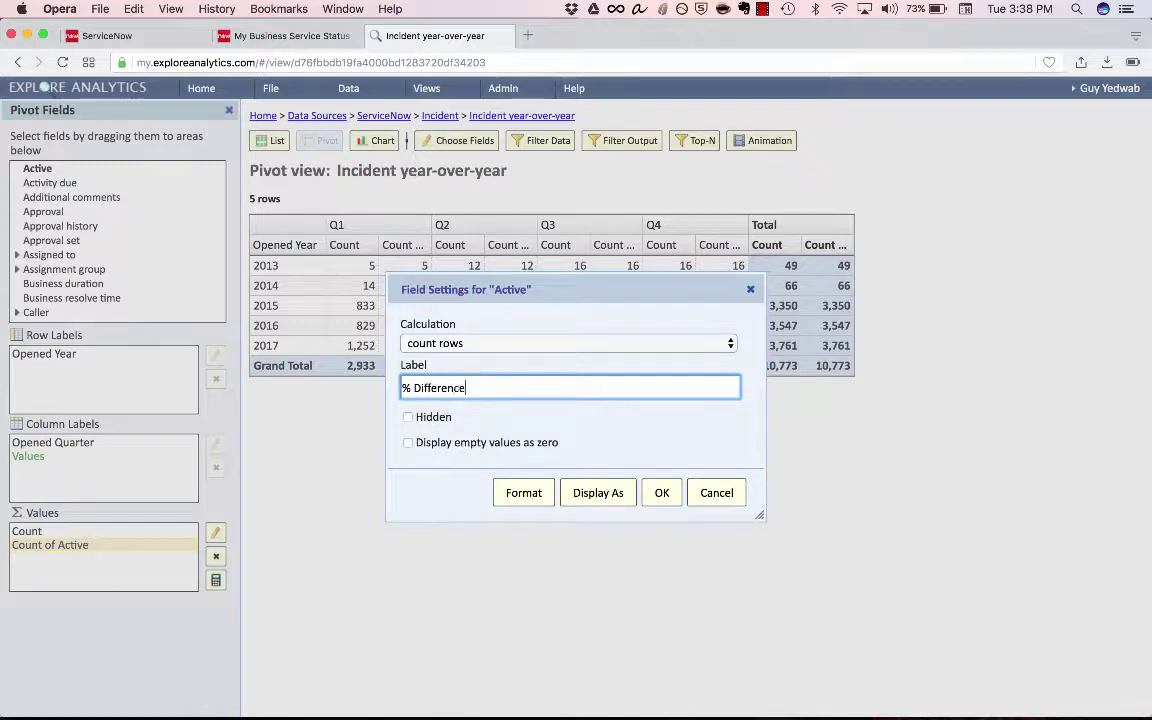
Step: Display the value as '% difference from' the previous Opened Year
left_click(596, 490)
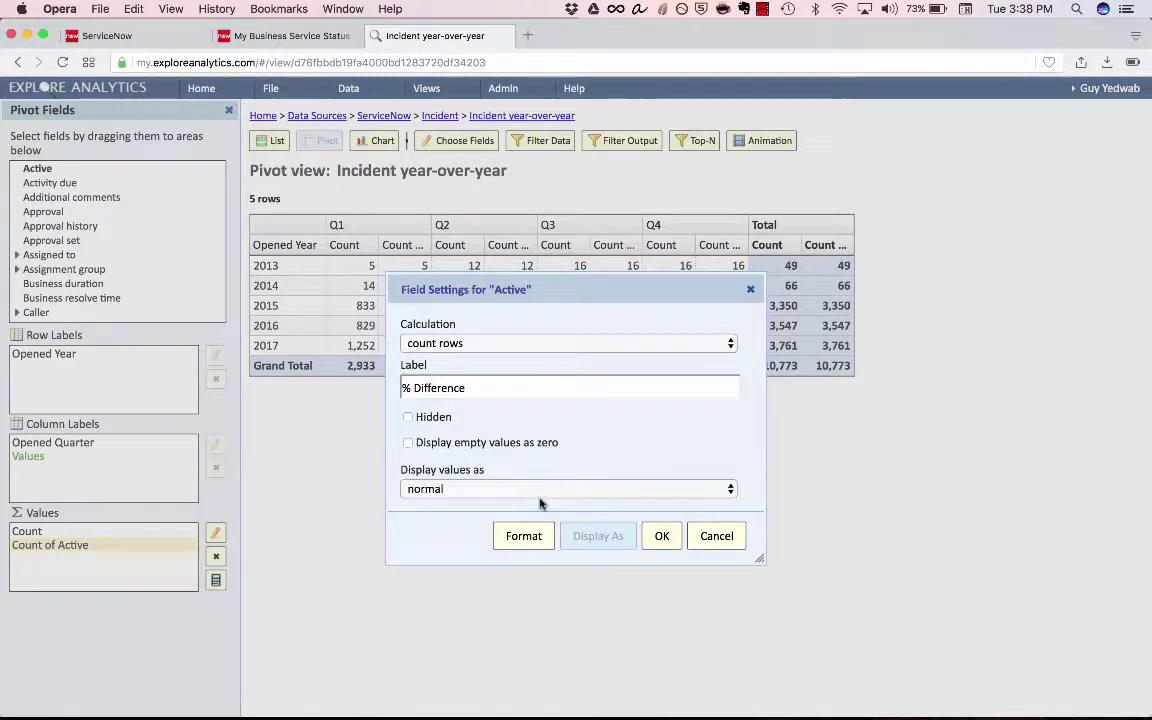
left_click(566, 489)
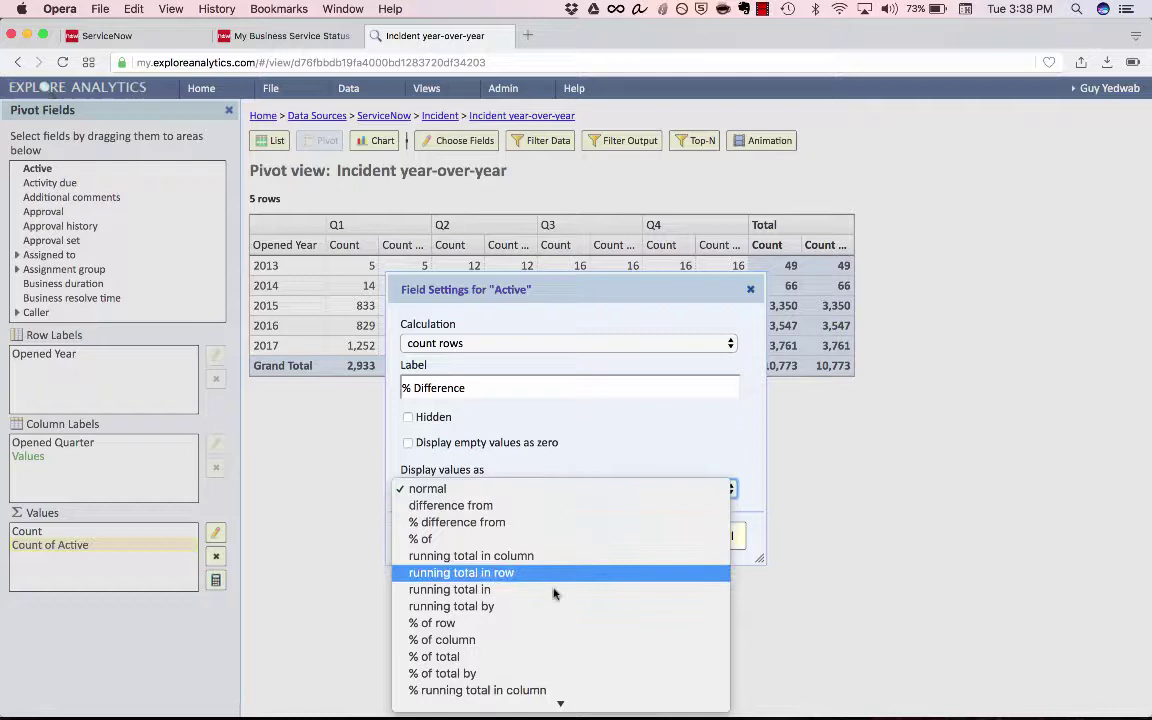
scroll(553, 652, "down", 3)
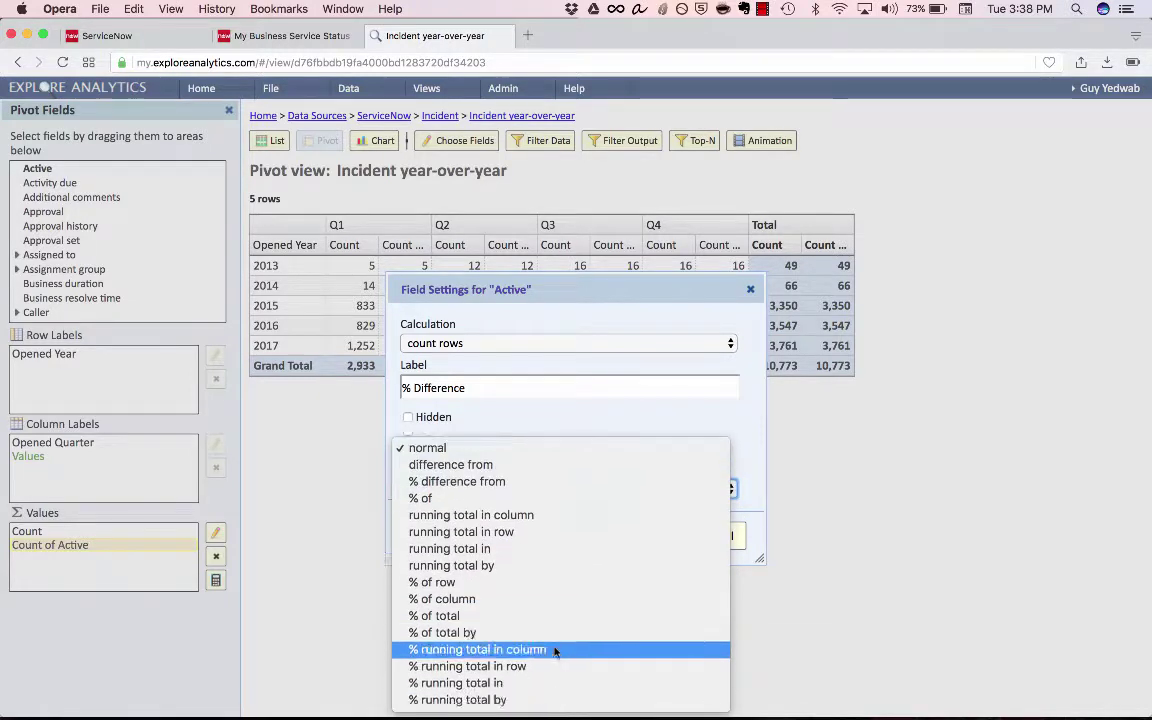
left_click(558, 481)
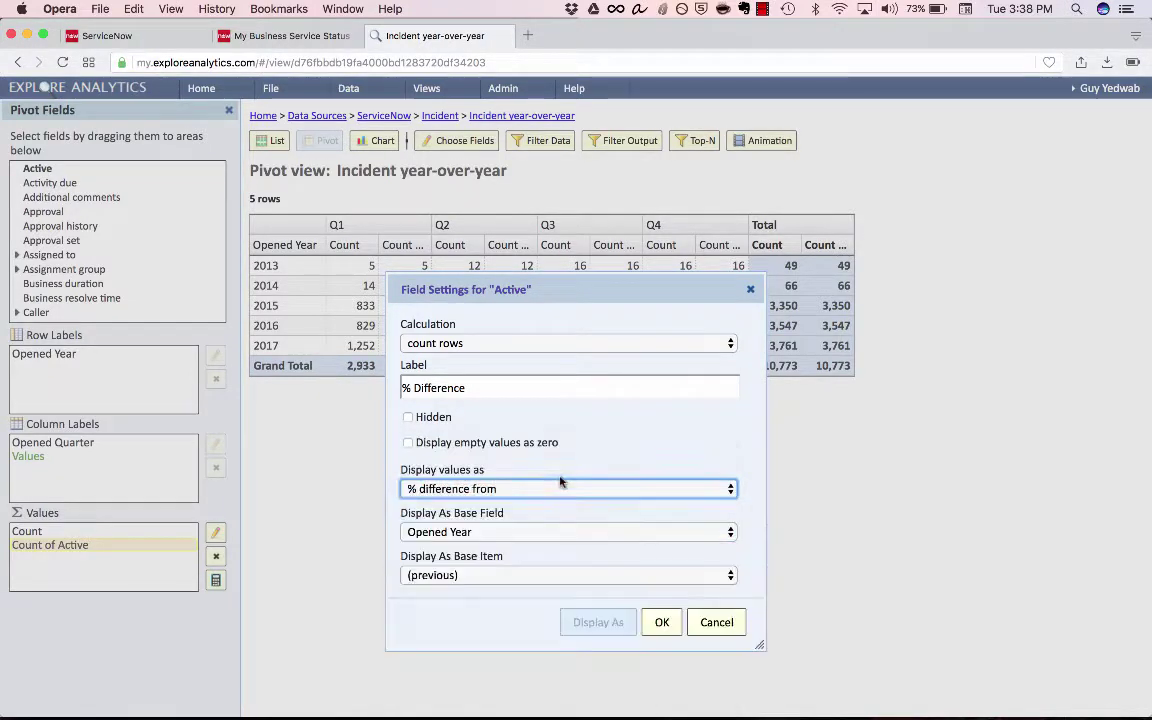
left_click(541, 532)
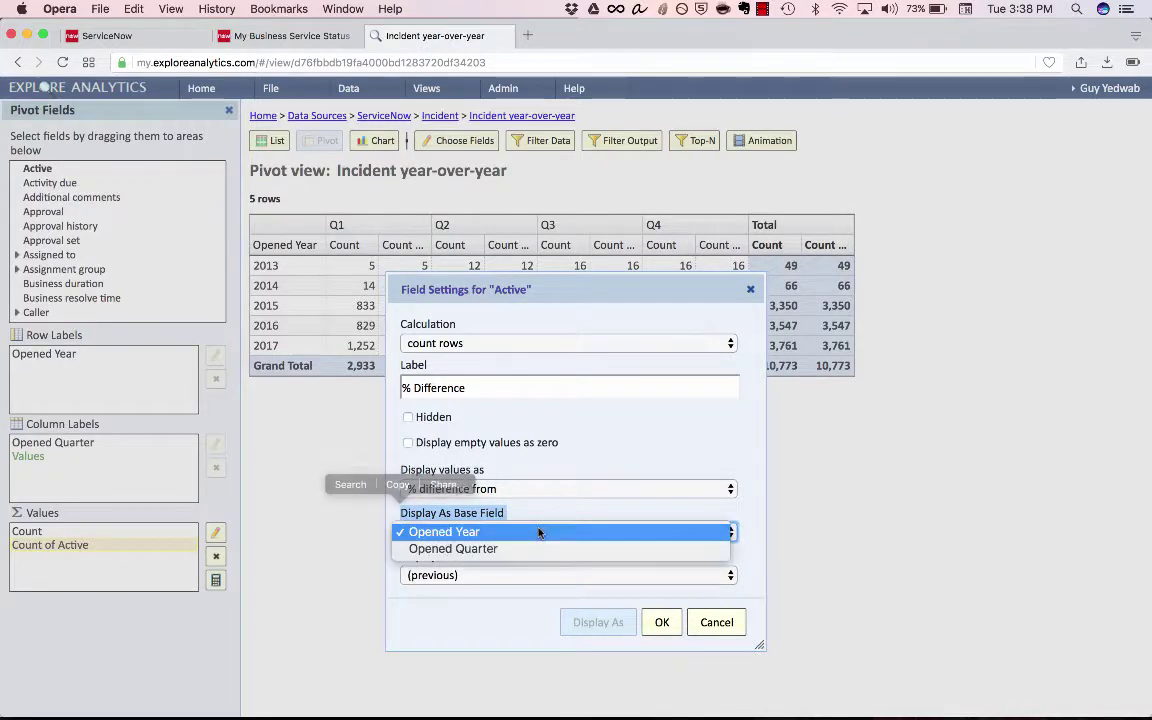
left_click(545, 532)
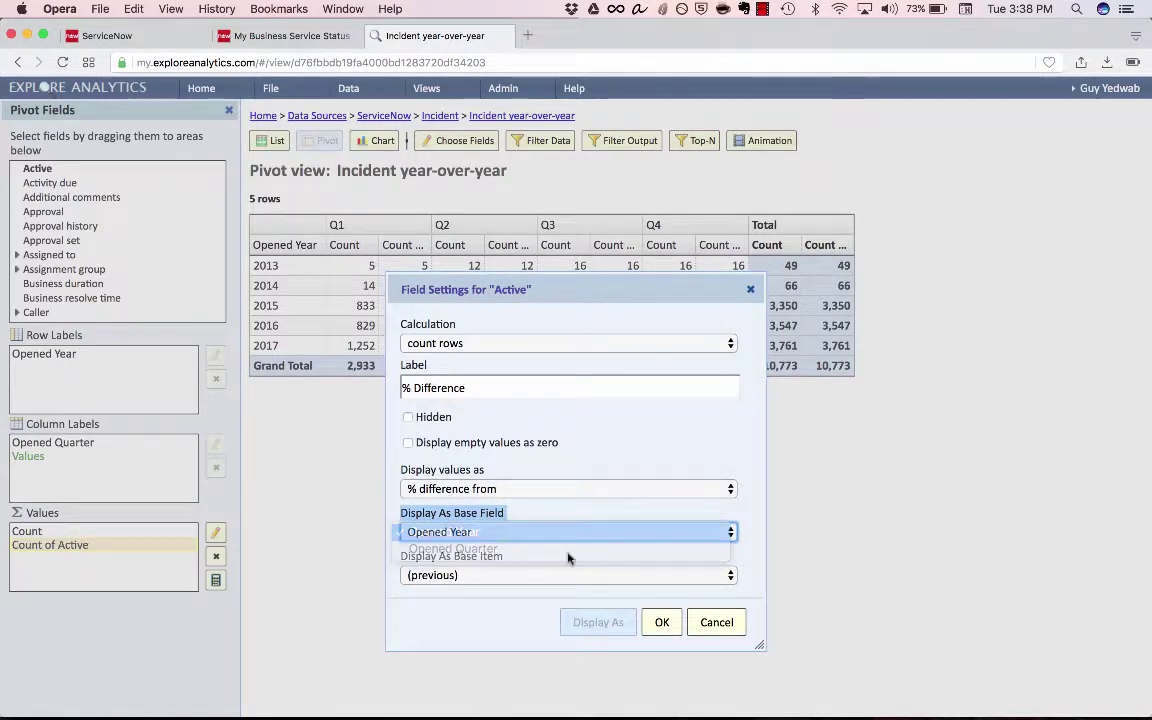
left_click(662, 622)
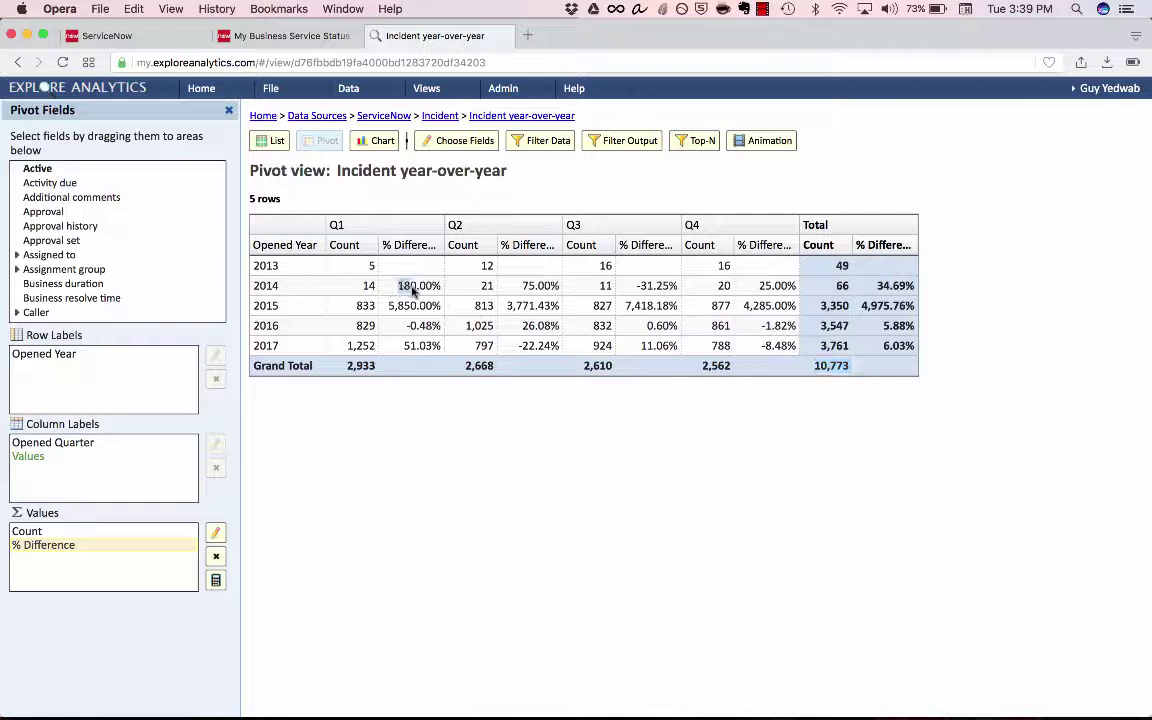
Step: Start a coloring rule on the % Difference cells with two bins split at 0
left_click_drag(398, 285, 438, 286)
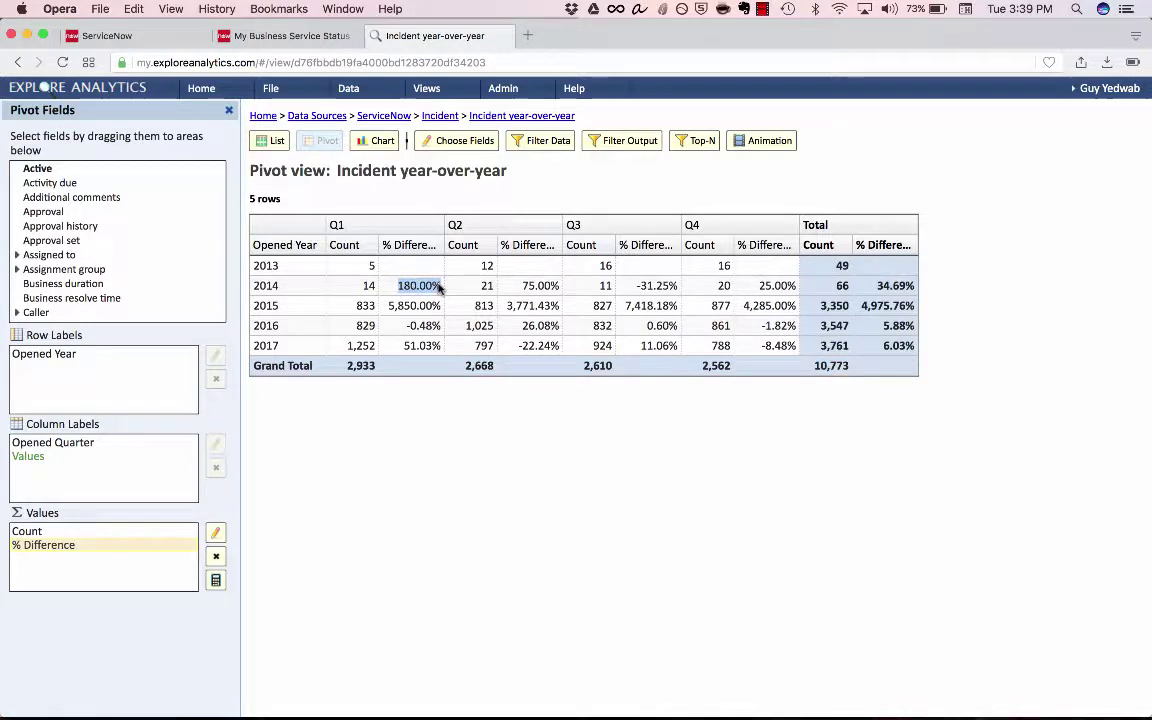
left_click(432, 267)
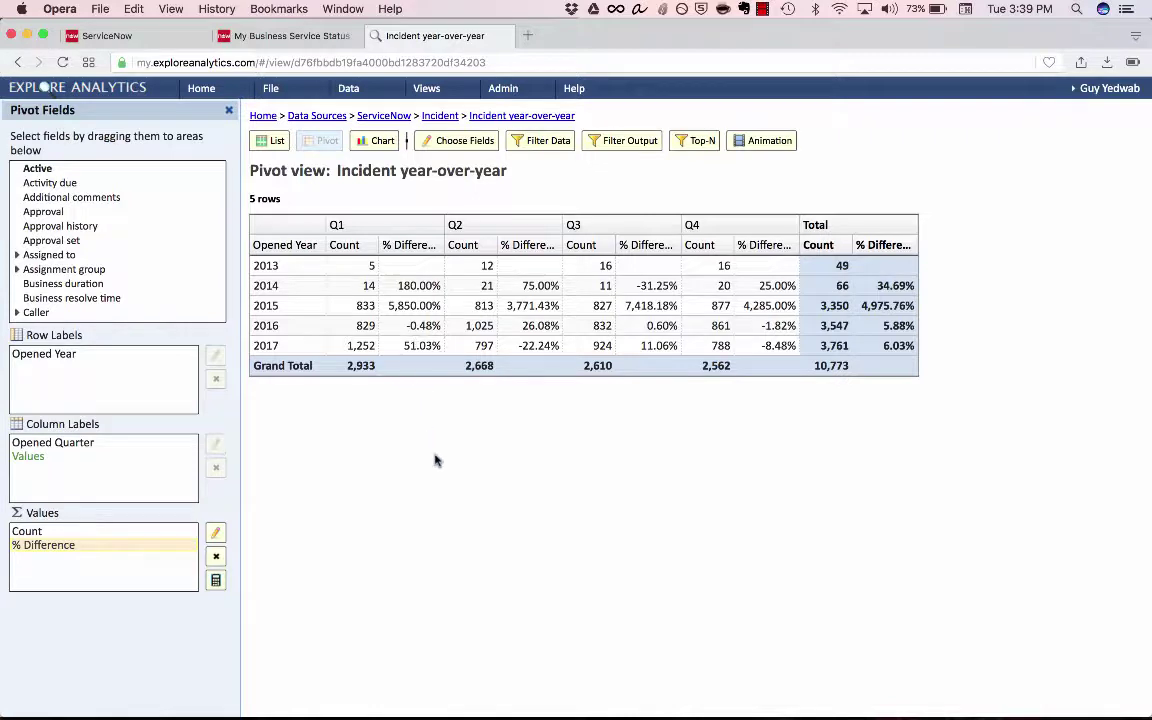
right_click(438, 318)
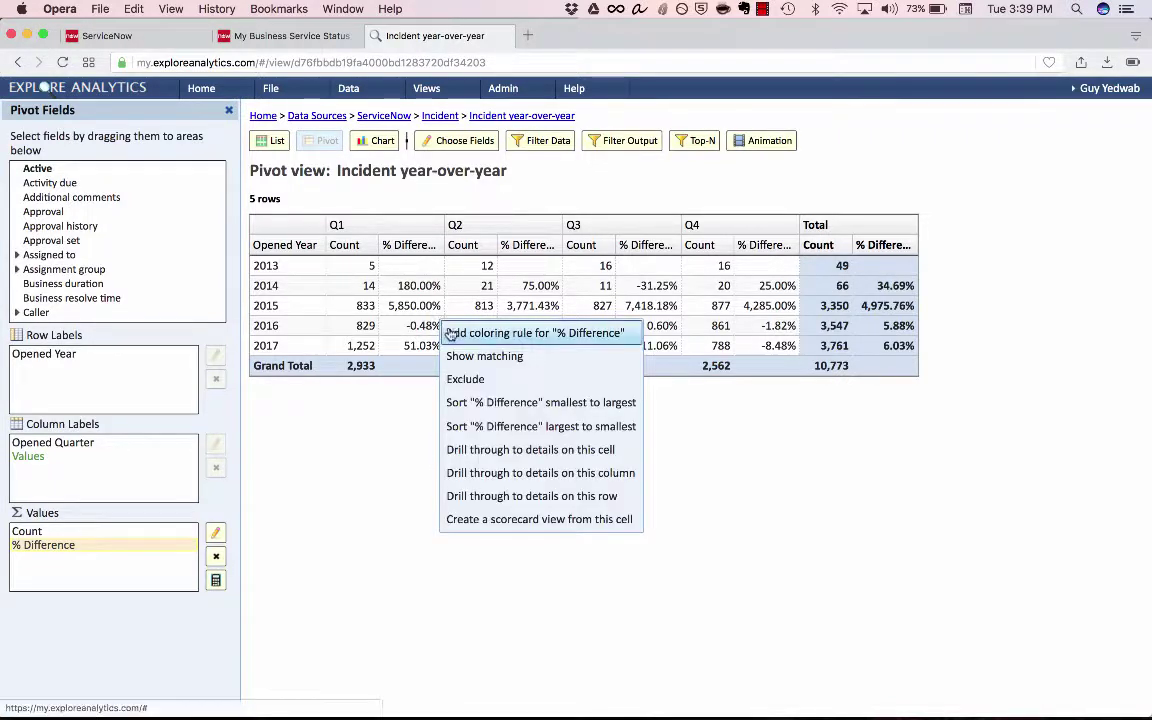
left_click(451, 333)
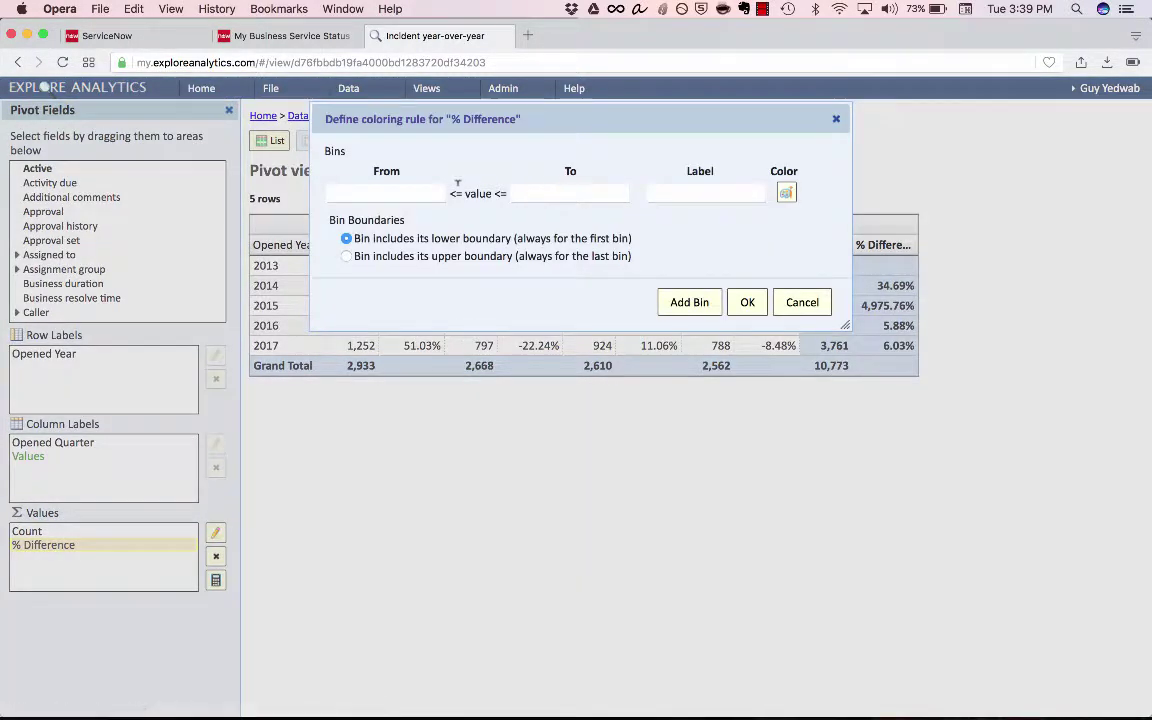
left_click(516, 193)
type("0")
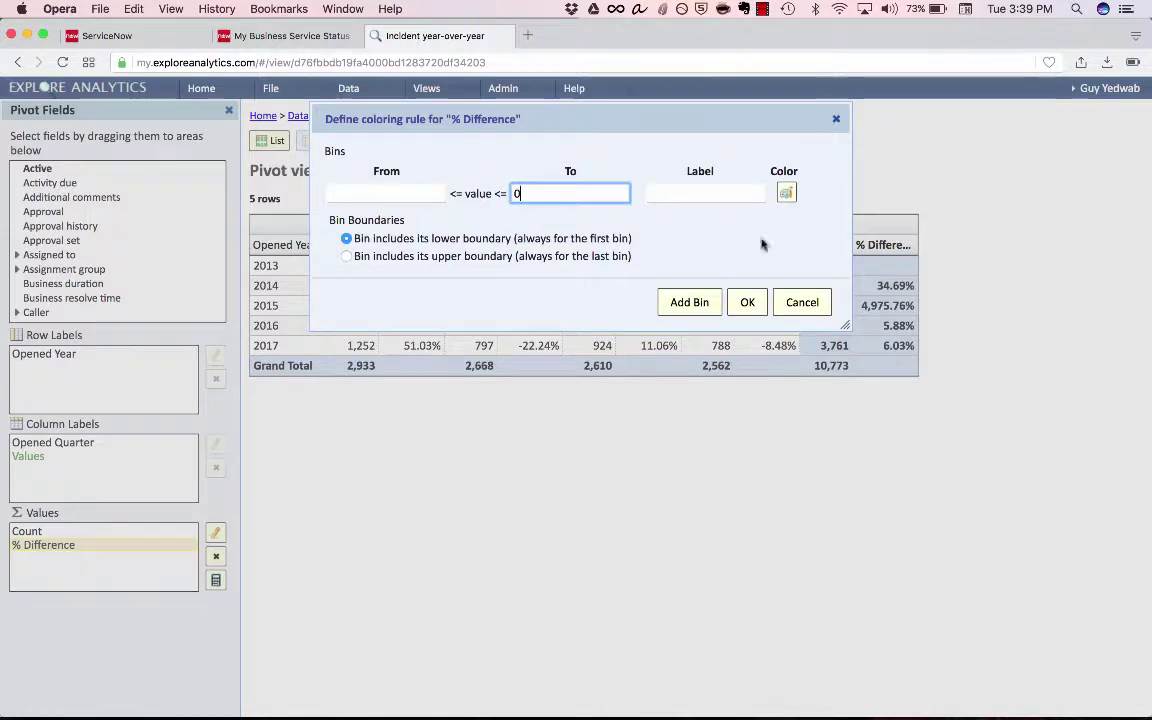
left_click(689, 302)
Step: Shade the below-zero bin light green and the zero-or-above bin pink-red, then apply
left_click(788, 191)
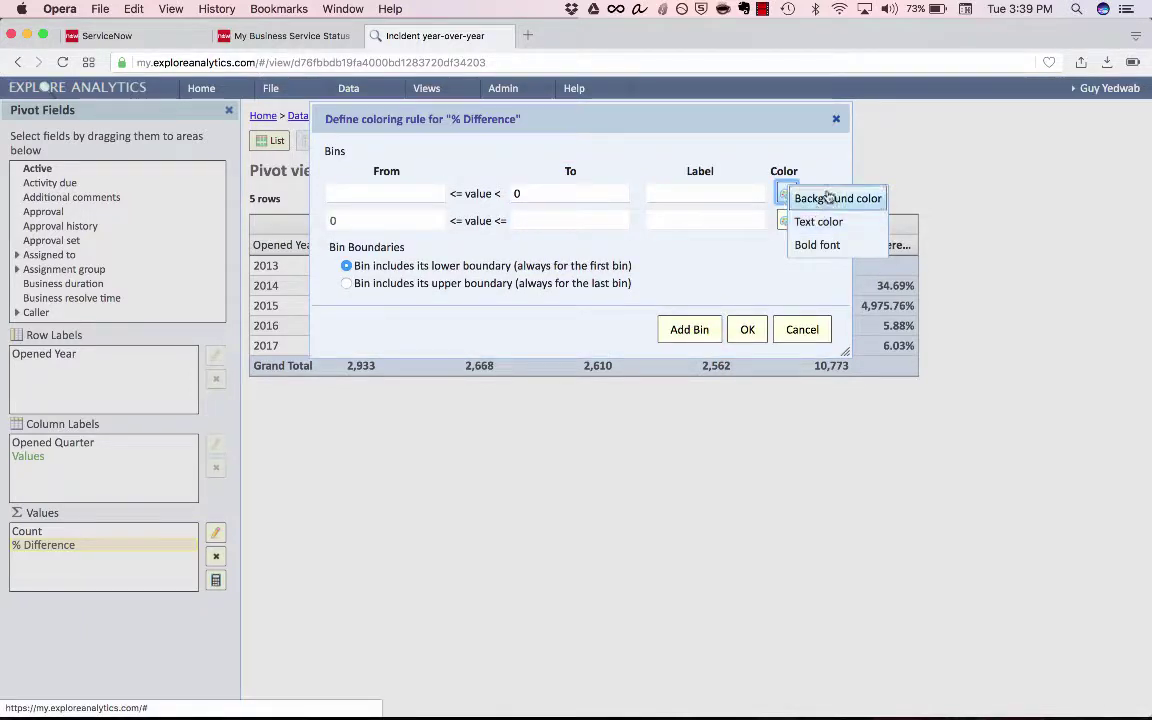
left_click(828, 198)
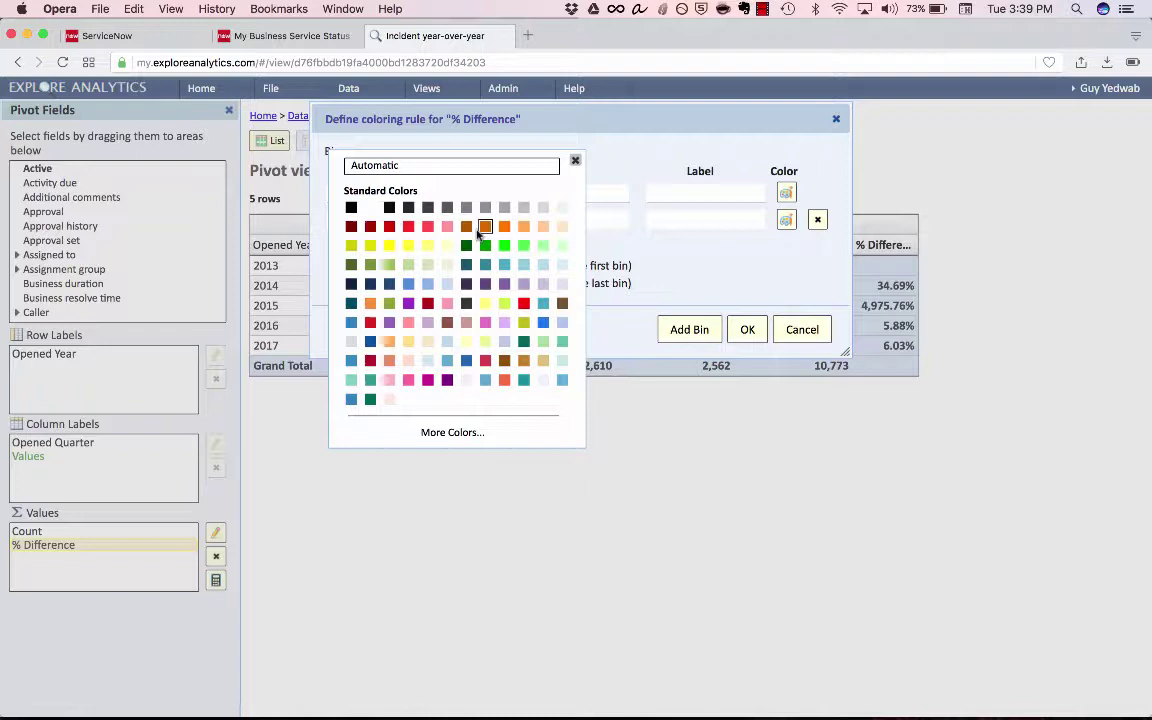
left_click(563, 247)
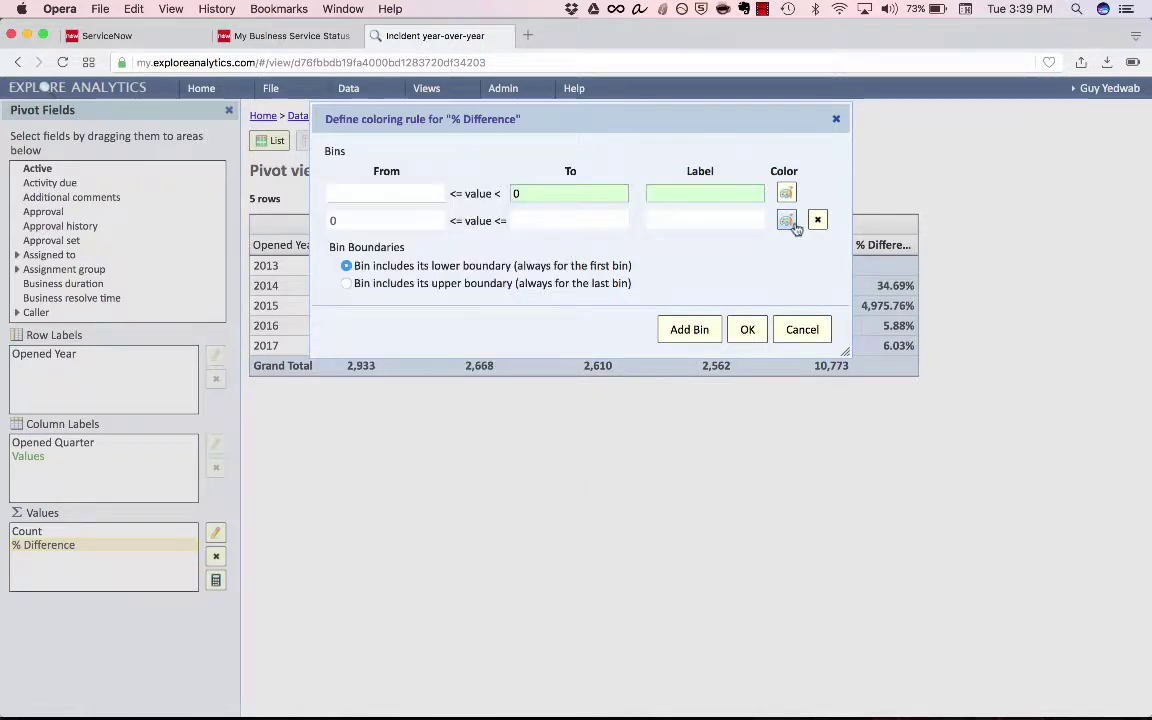
left_click(786, 219)
left_click(827, 238)
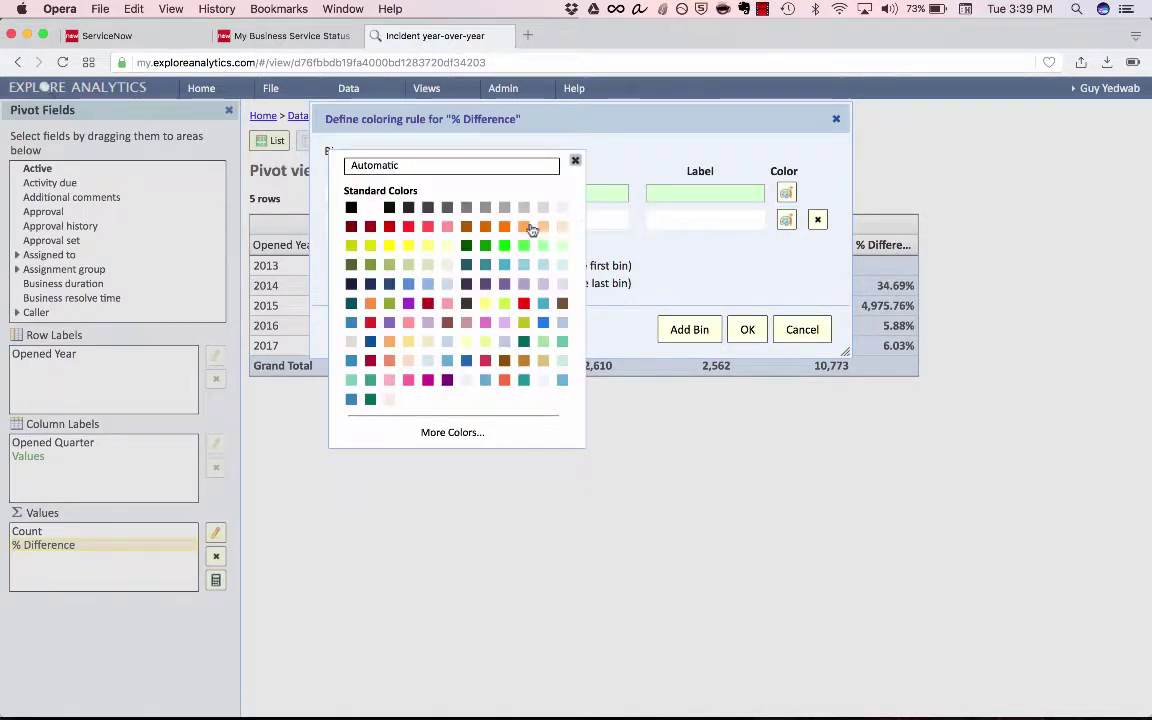
left_click(433, 227)
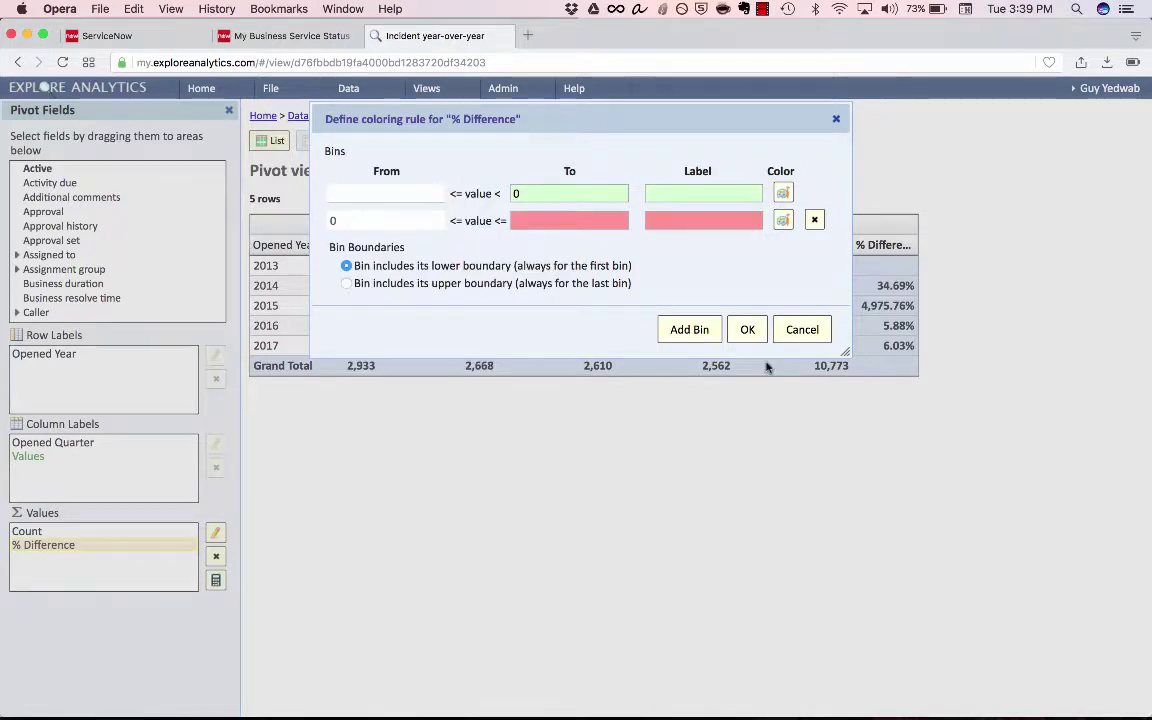
left_click(750, 329)
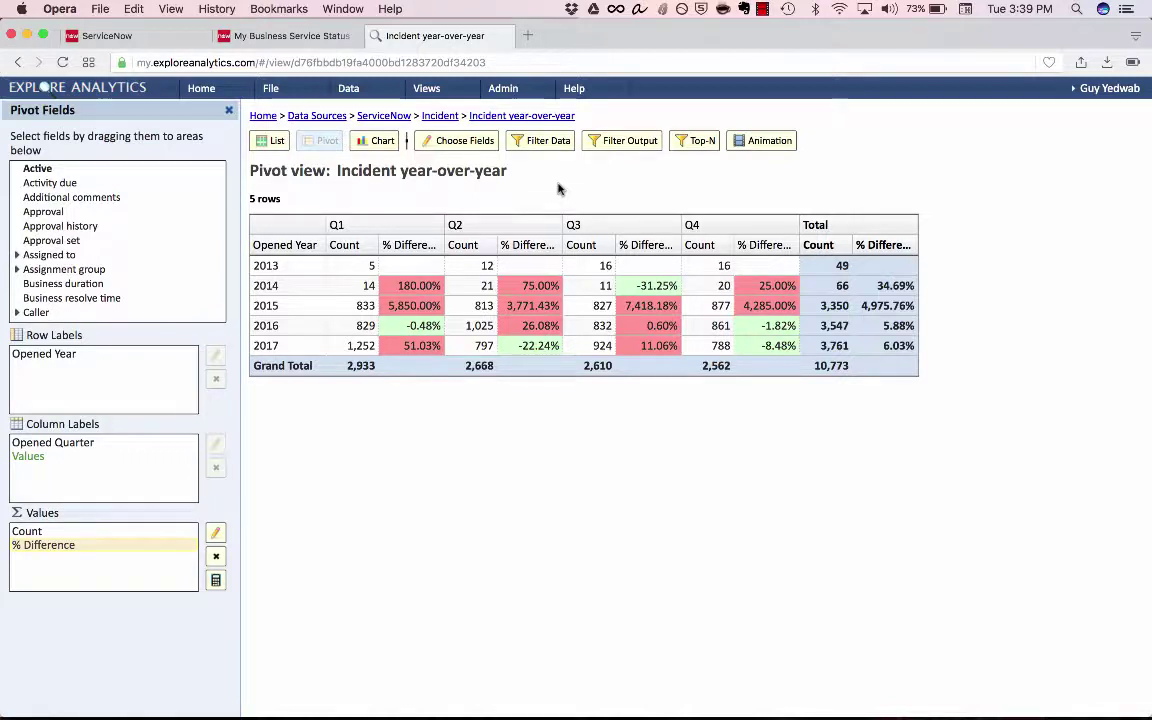
Step: Drill through to the incident records behind a Q3 pivot cell, then return to the Welcome page
double_click(677, 246)
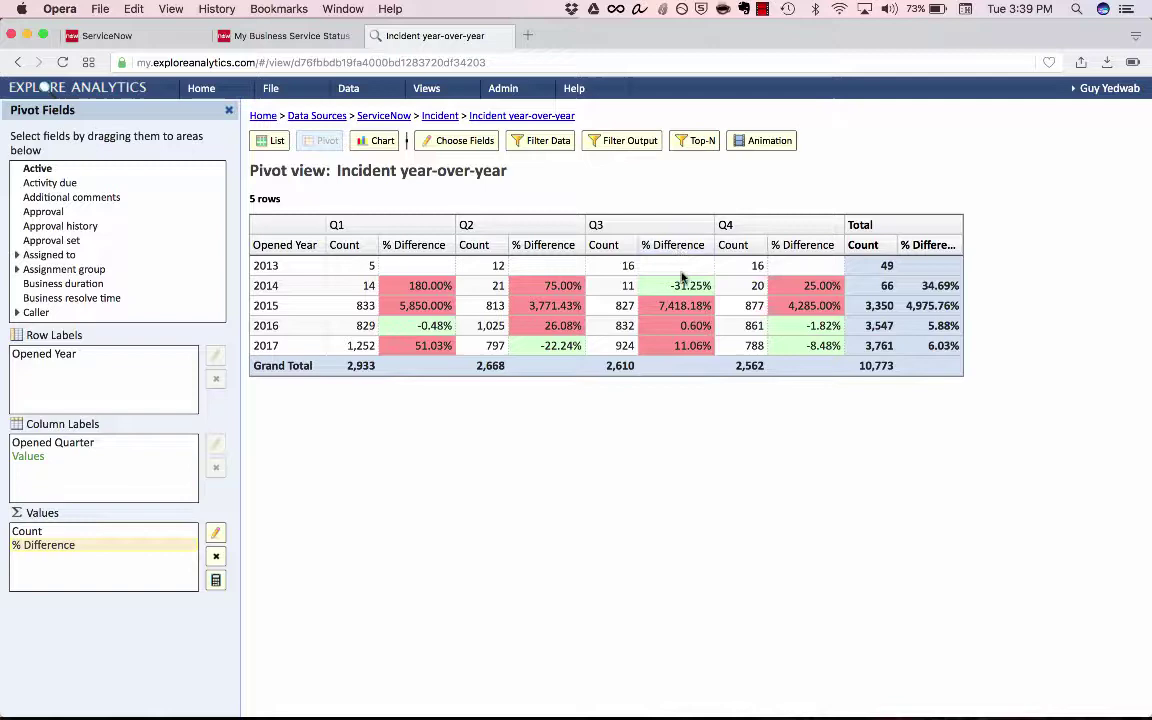
right_click(681, 276)
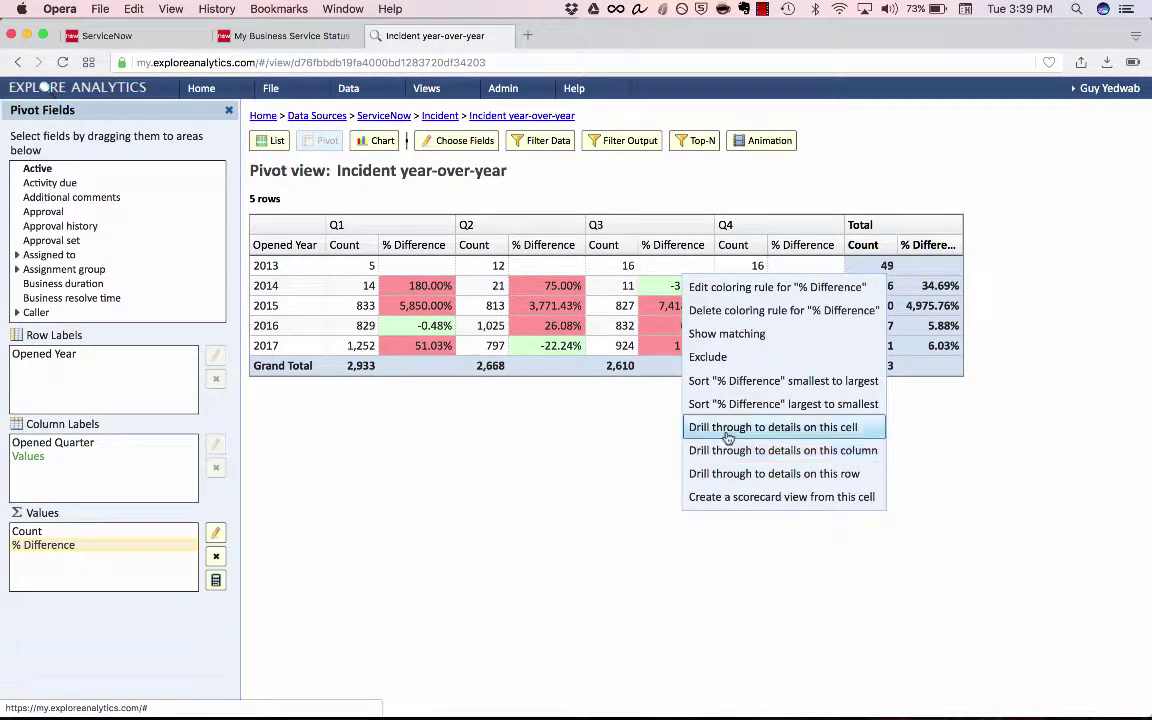
left_click(727, 436)
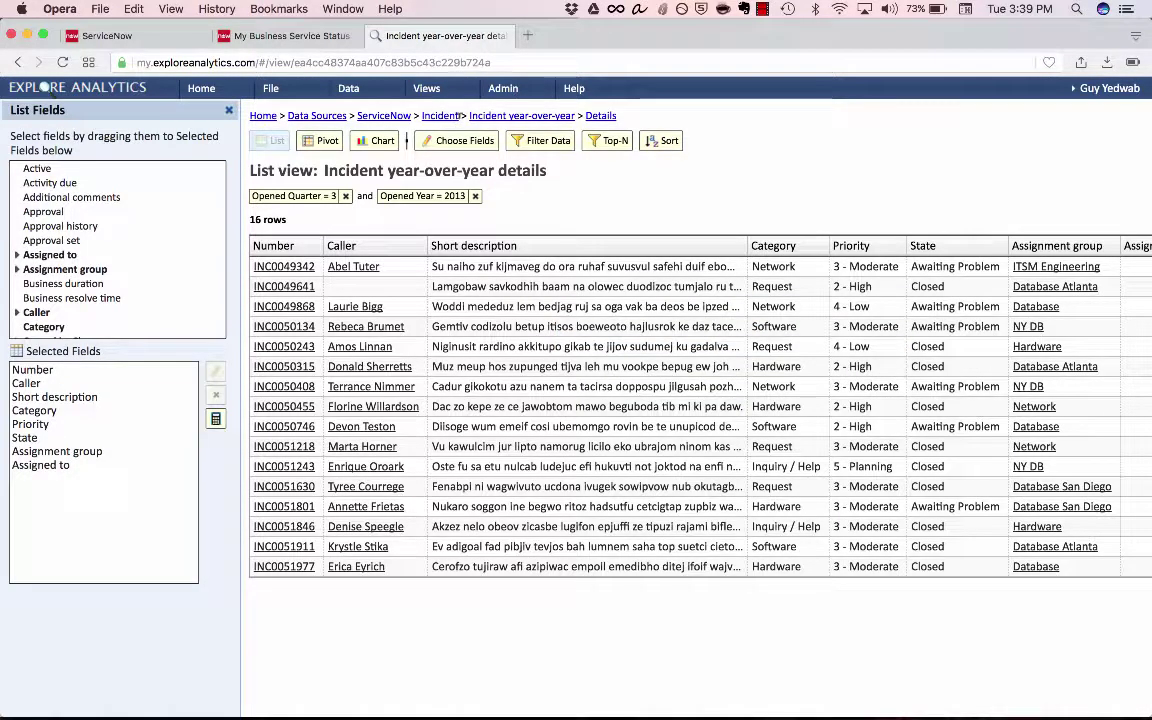
left_click(130, 93)
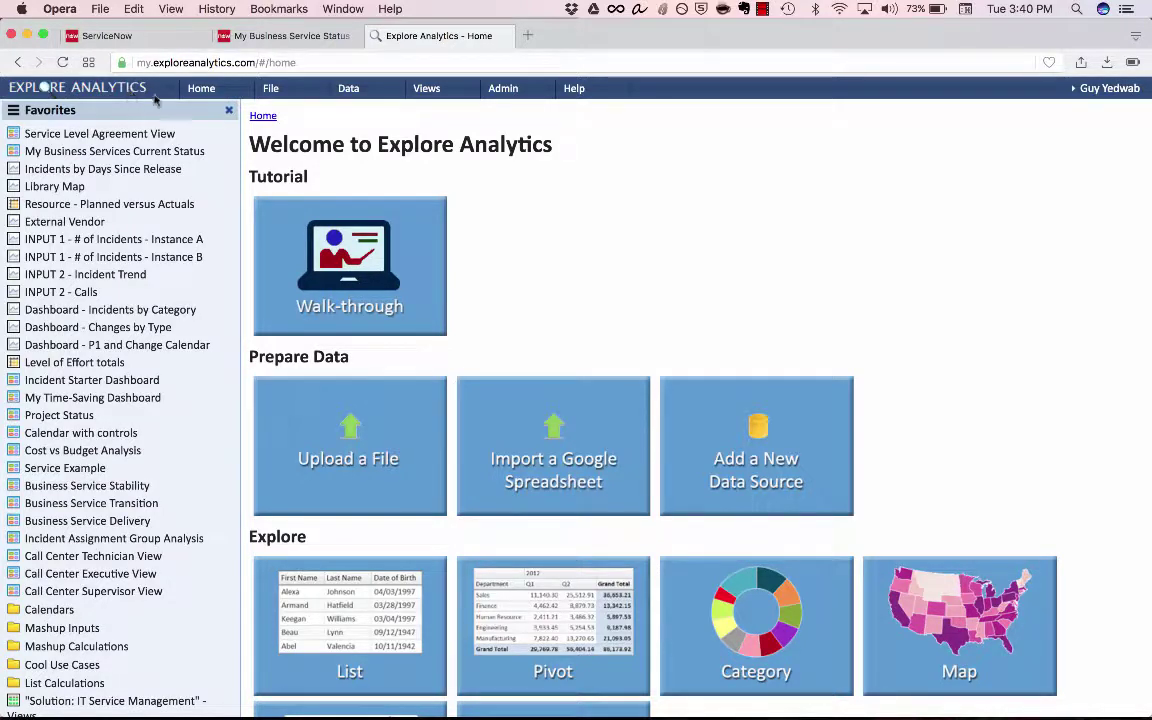
Step: Start a new mashup view and pick INPUT 2 - Calls as the first input view
mouse_move(286, 96)
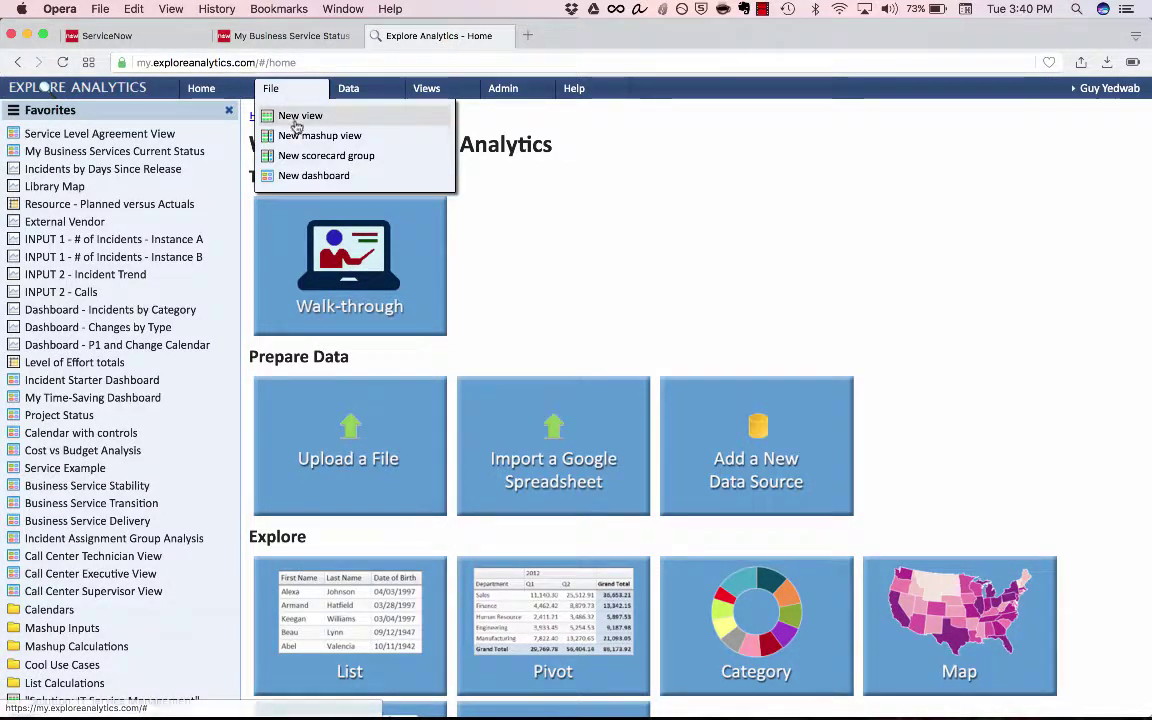
left_click(297, 135)
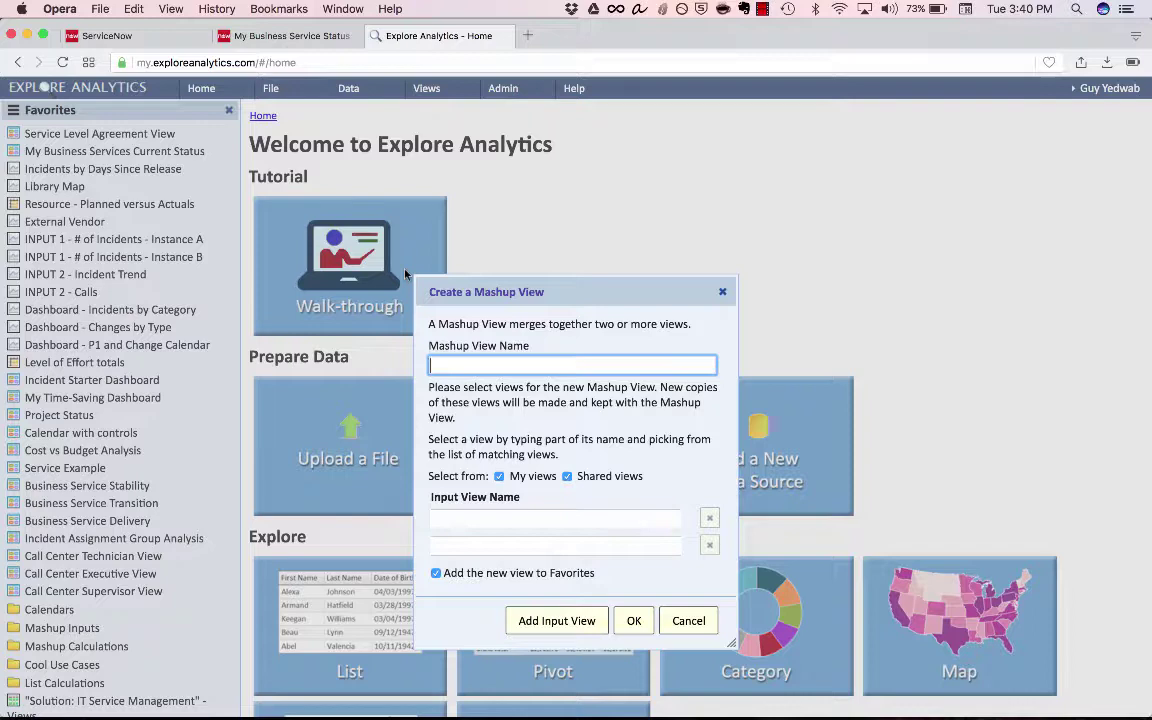
left_click_drag(534, 293, 552, 181)
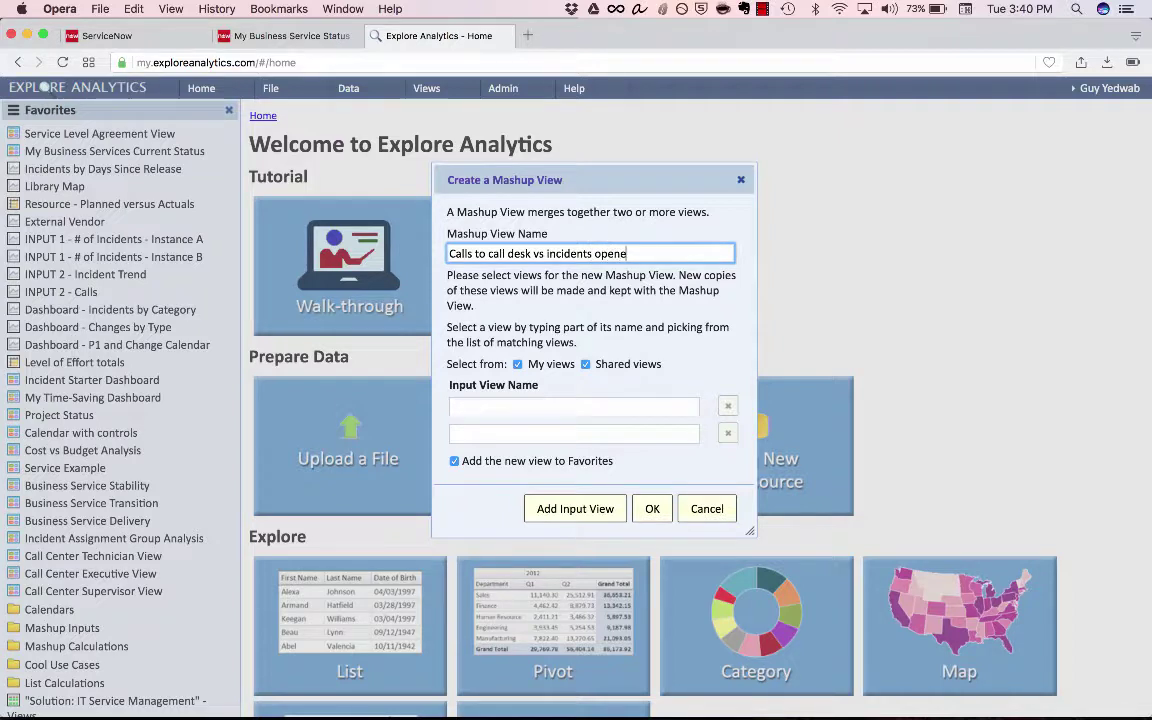
left_click(489, 405)
type("inp")
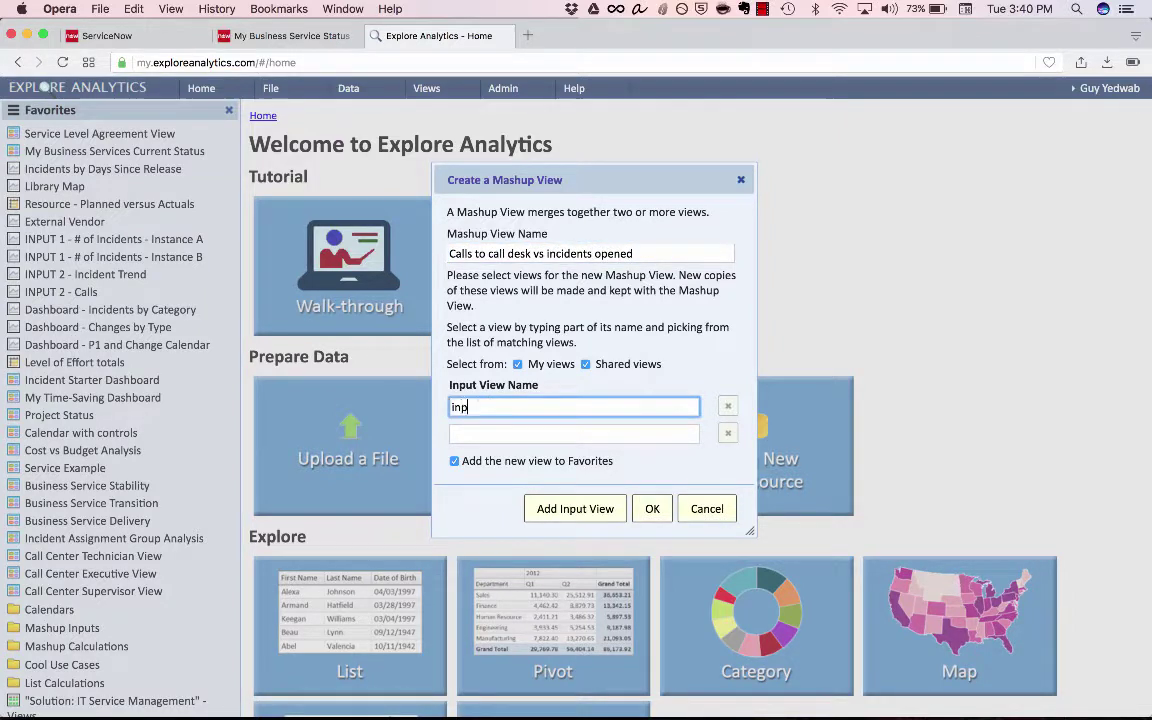
type("ut 2 - Calls")
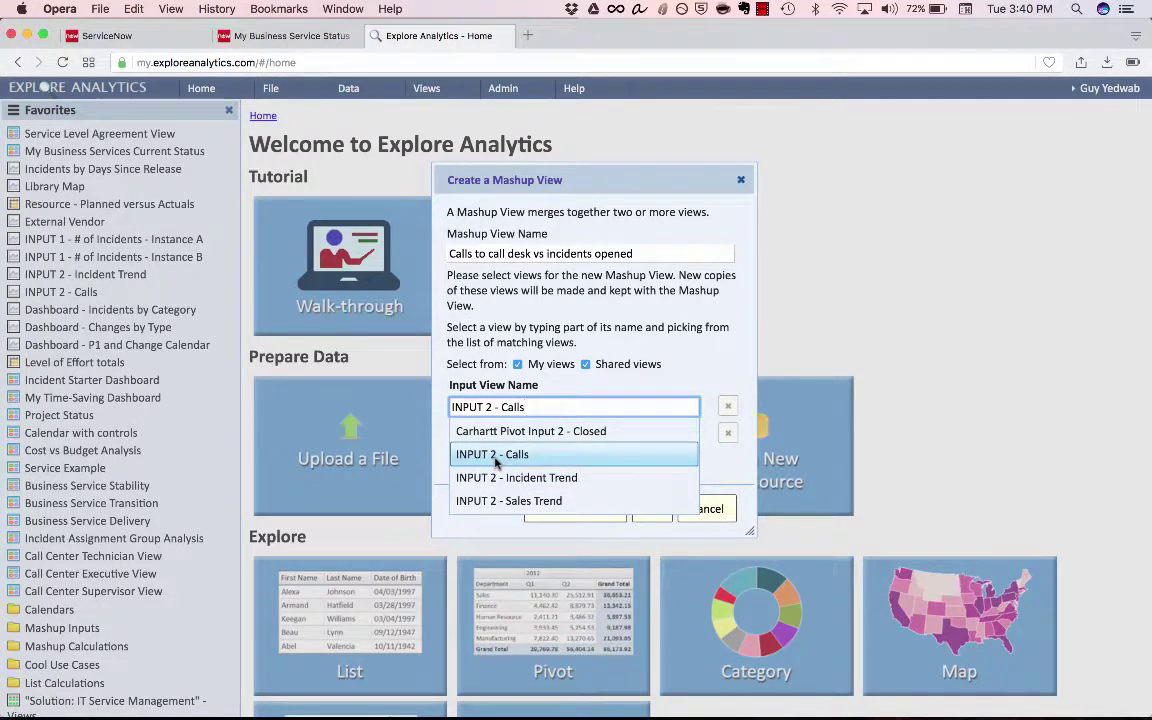
left_click(495, 456)
Step: Add INPUT 2 - Incident Trend as the second input view and create the mashup
left_click(533, 432)
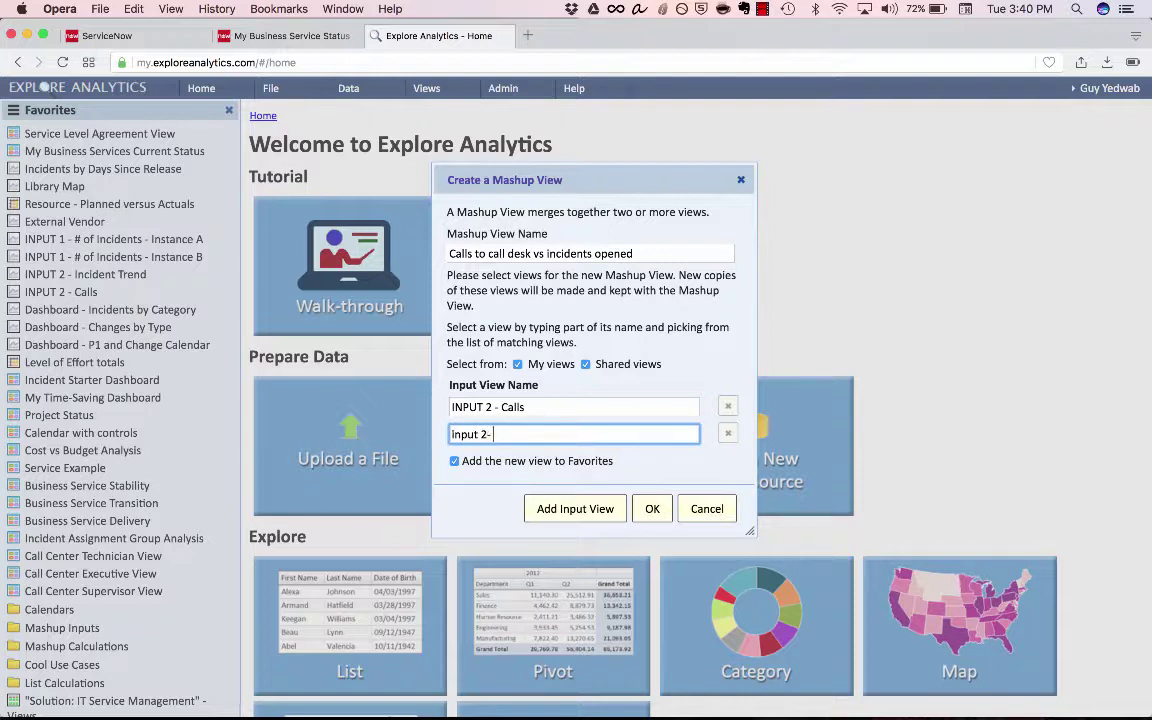
type("Input 2 -")
left_click(500, 505)
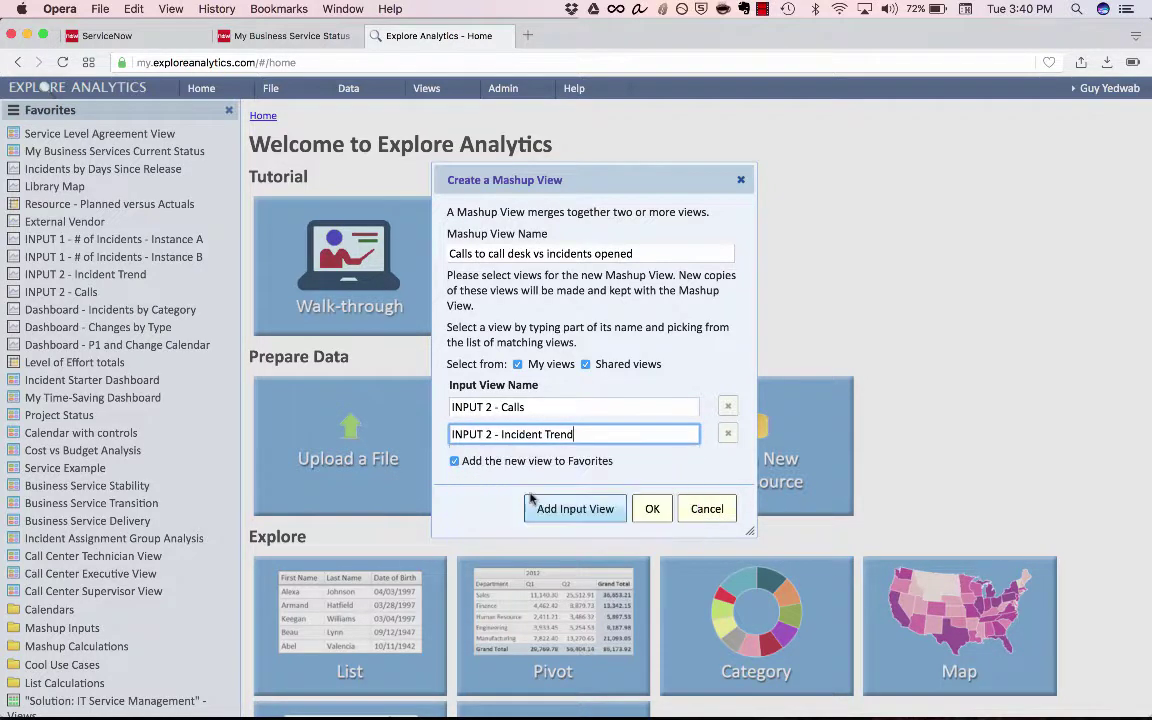
left_click(563, 510)
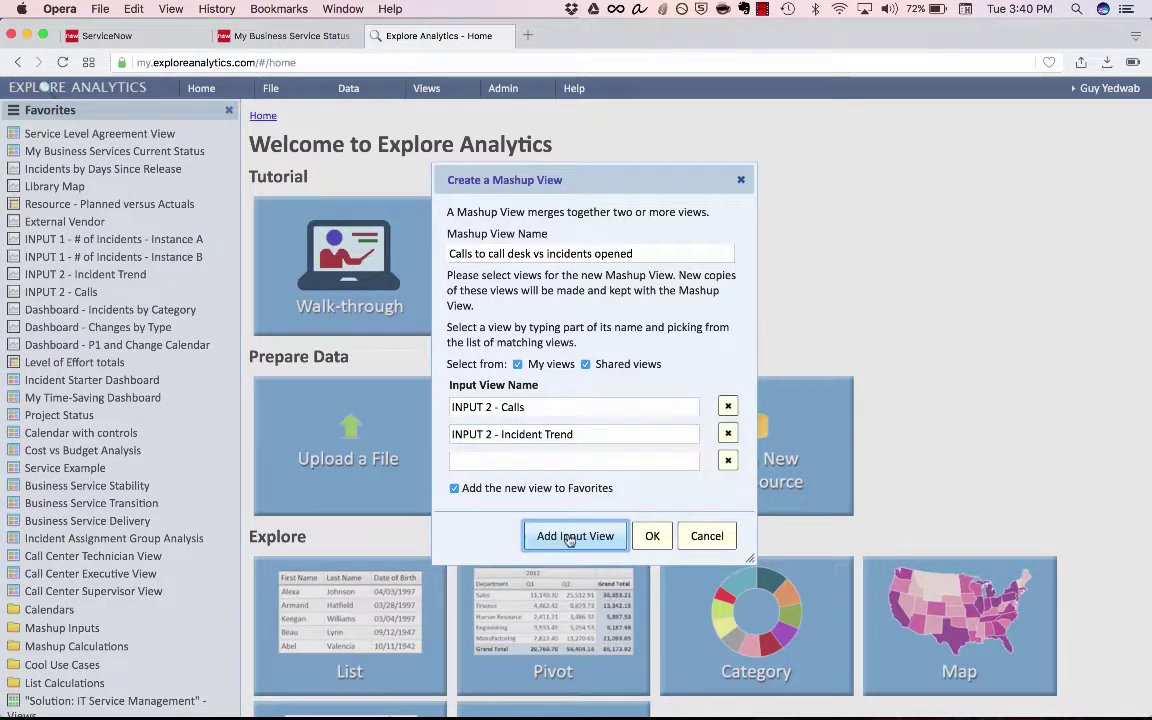
left_click(575, 536)
left_click(730, 458)
left_click(728, 459)
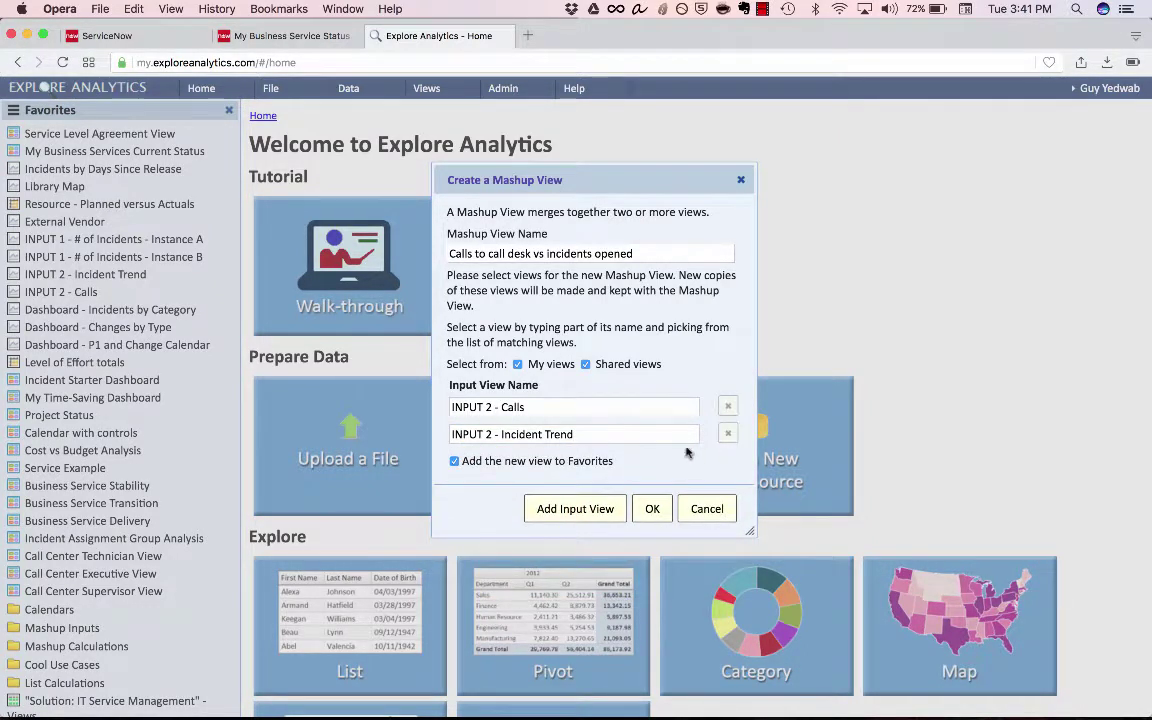
left_click(652, 508)
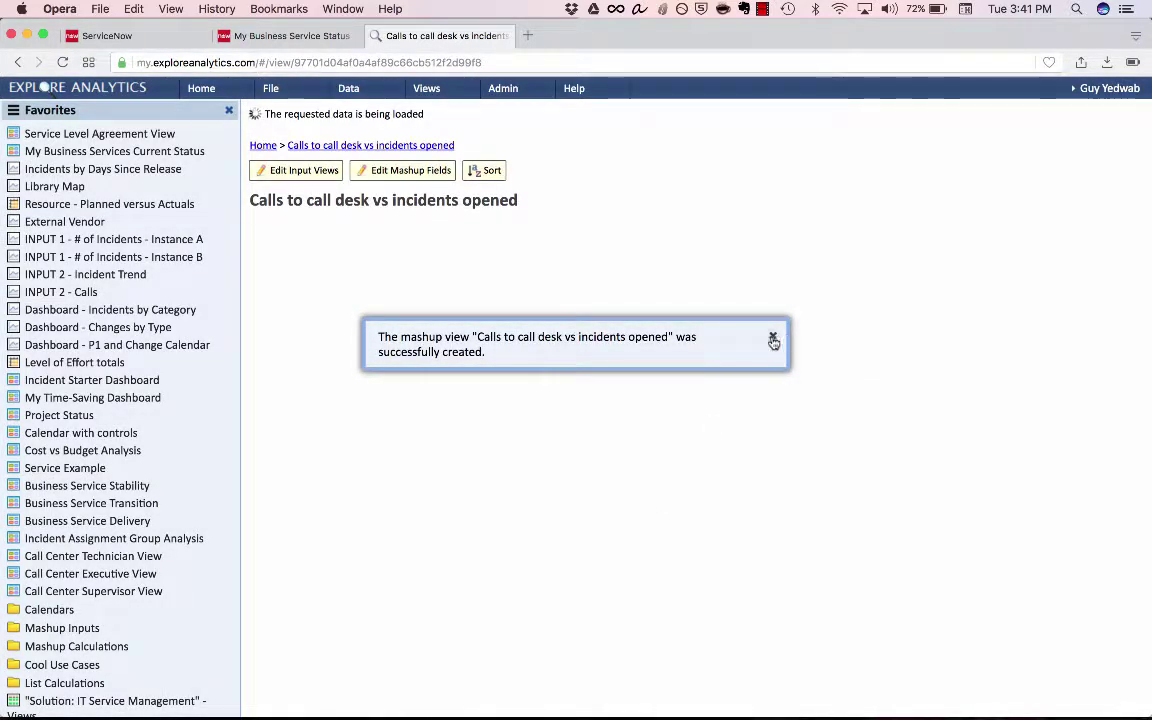
Step: Add a calculated value to the mashup fields with the formula Calls / Incidents
left_click(773, 341)
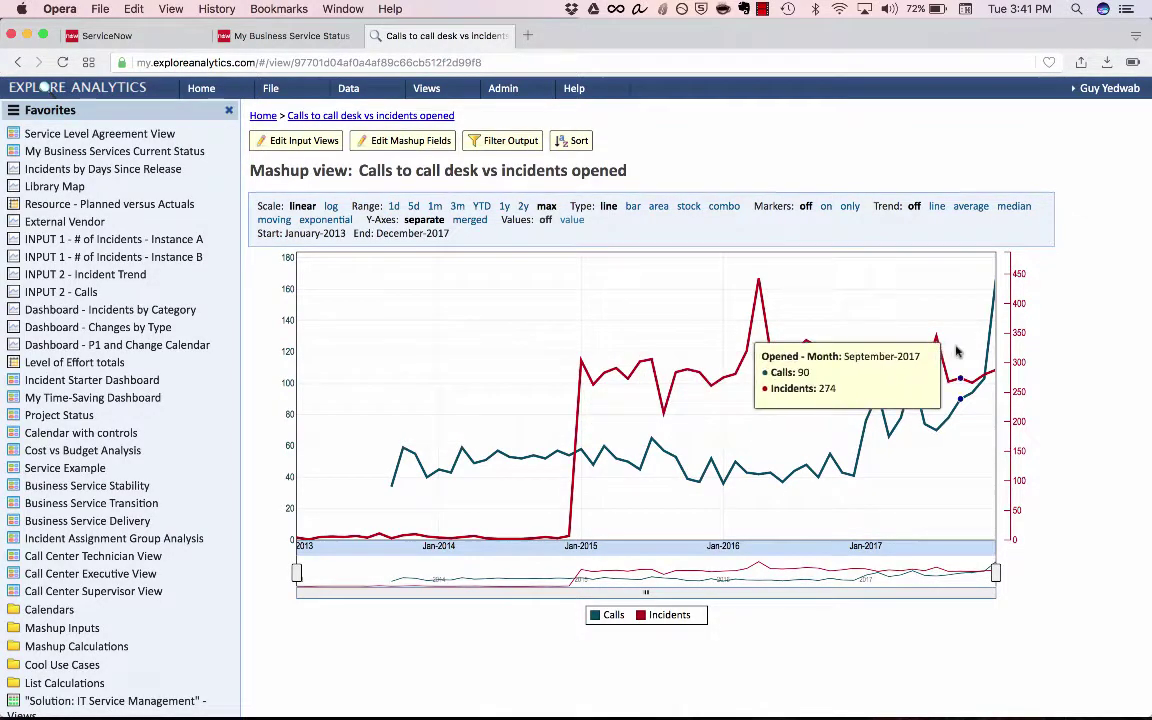
left_click(404, 146)
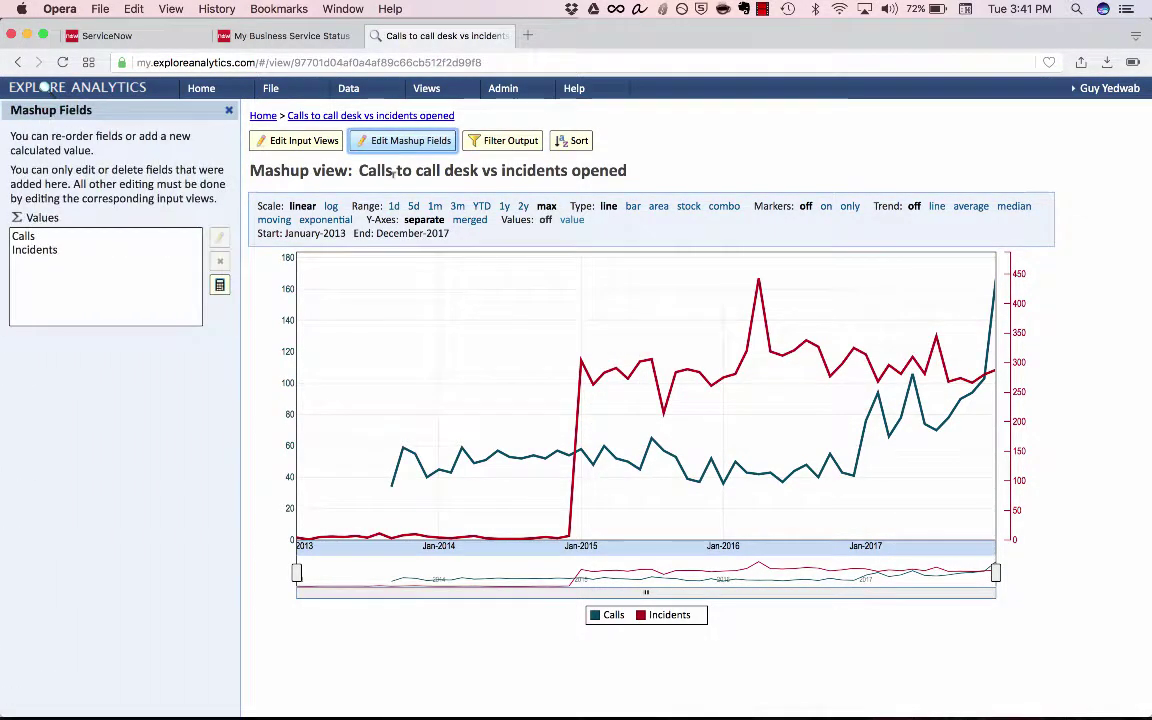
left_click(220, 286)
left_click(685, 322)
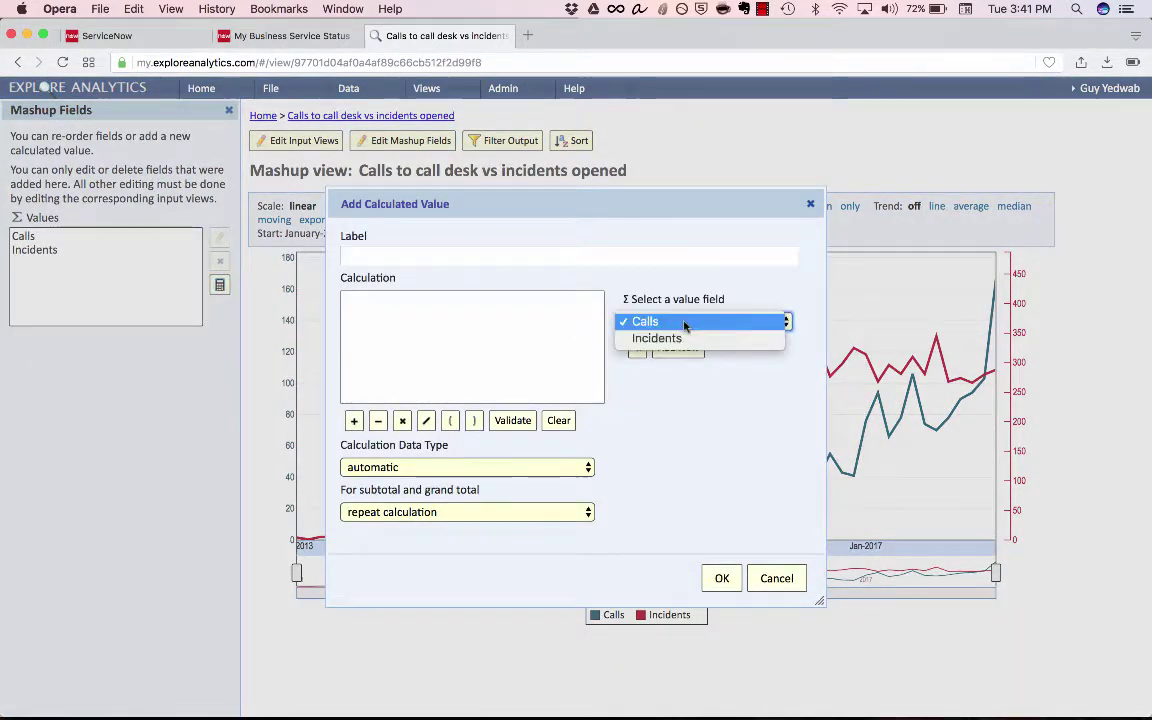
left_click(670, 322)
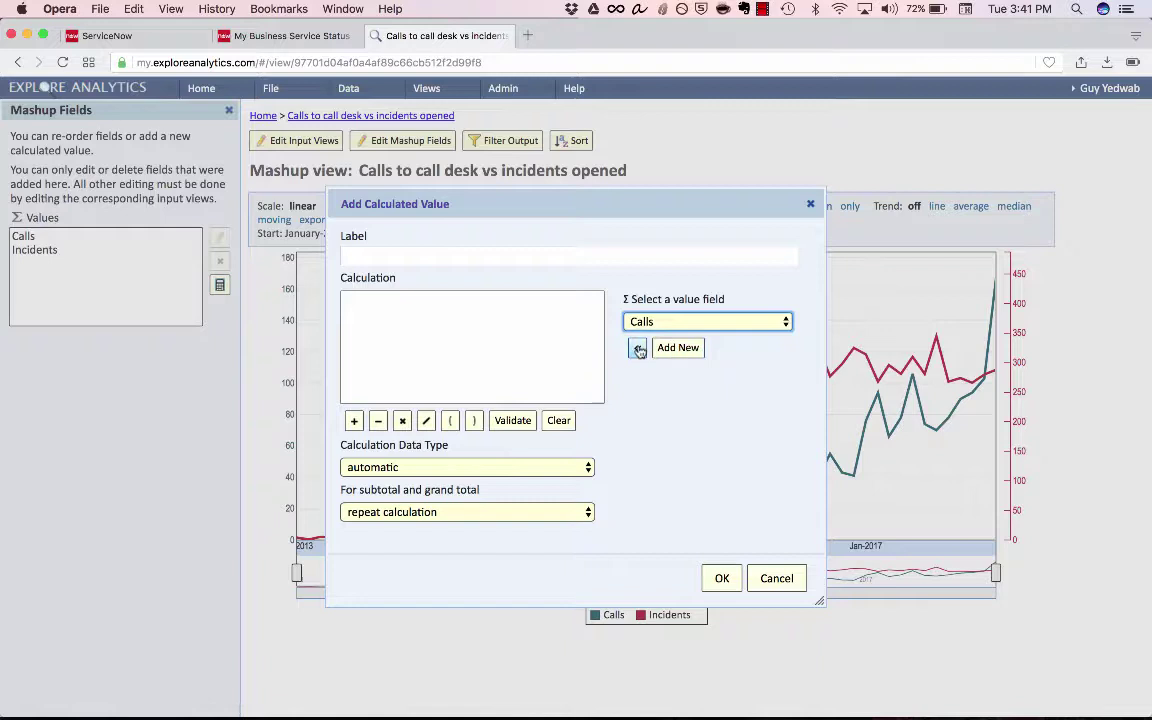
left_click(638, 348)
type("/")
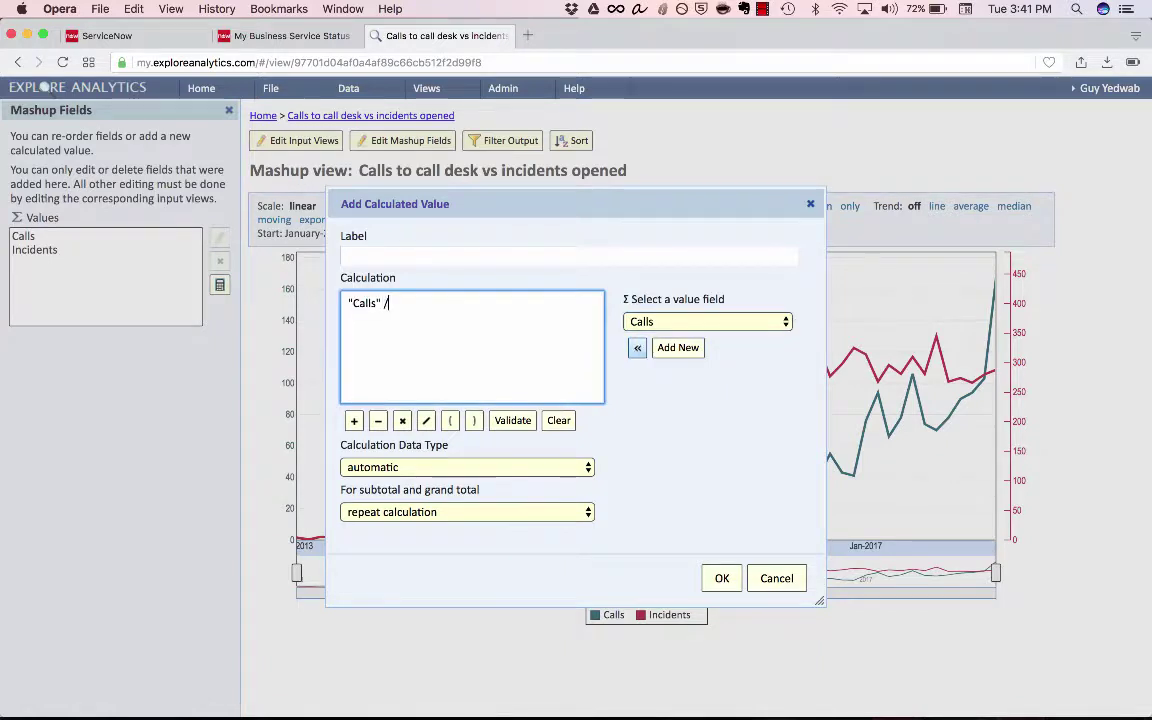
left_click(689, 321)
left_click(676, 337)
left_click(638, 348)
Step: Name the calculated value 'Call Volume Ratio' and save it
left_click(625, 256)
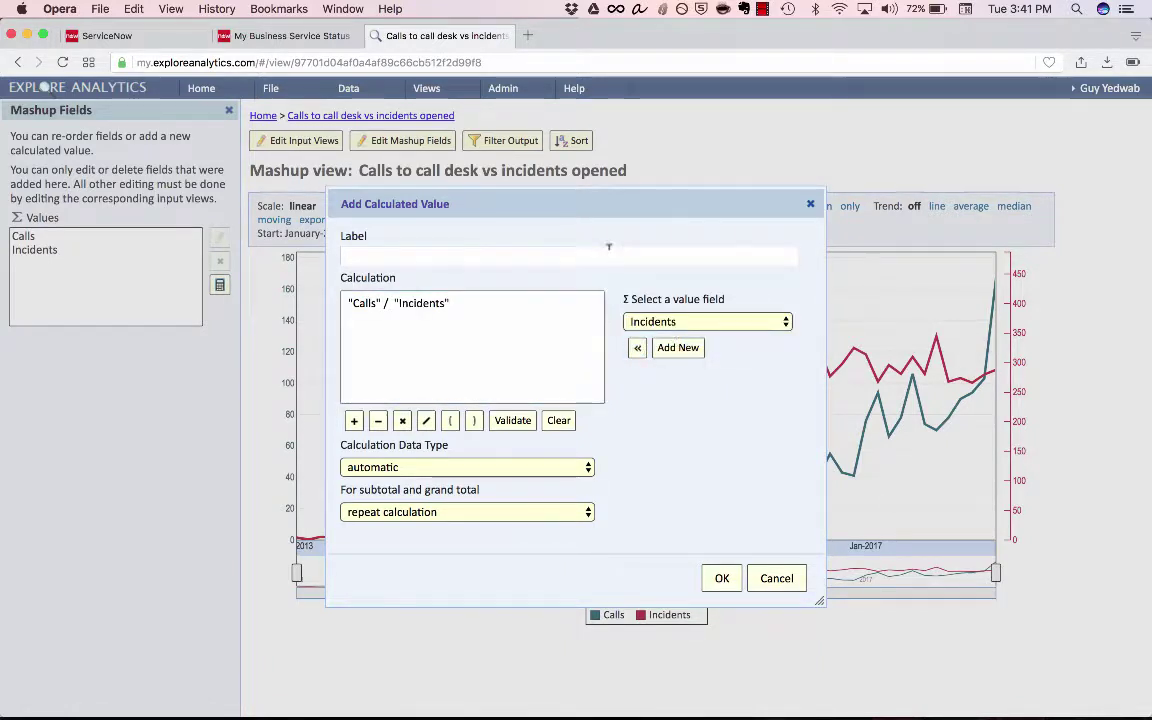
type("Call Volume Ratio")
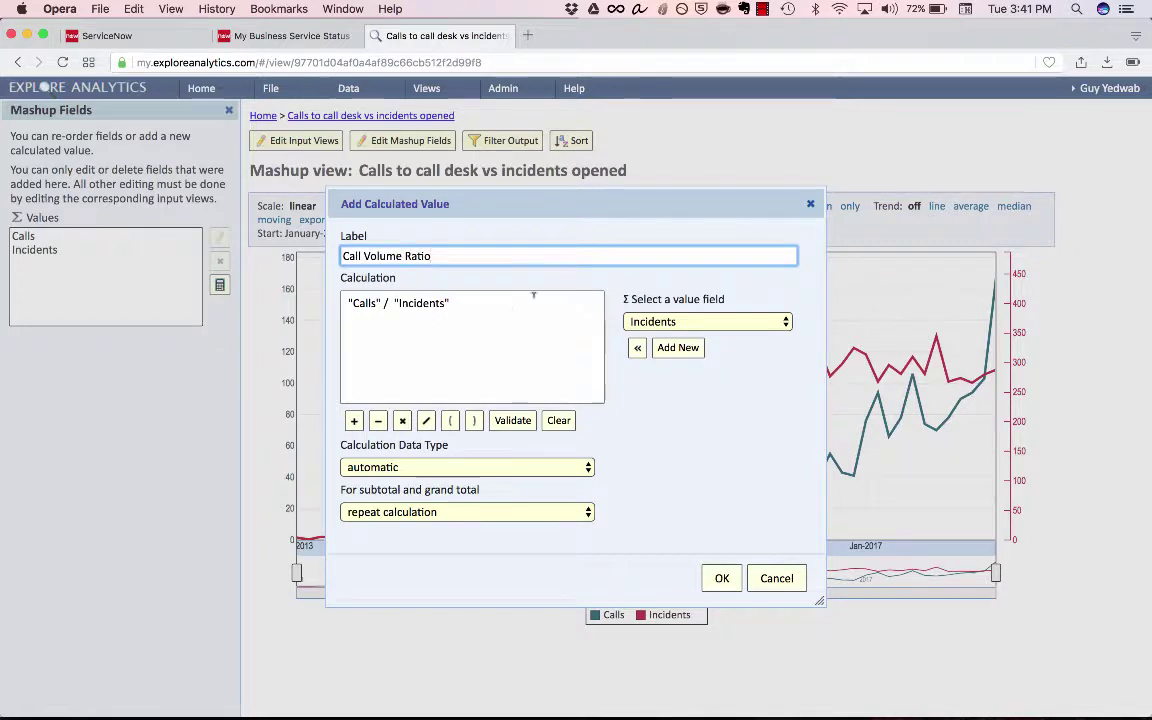
left_click(517, 303)
left_click_drag(517, 303, 350, 292)
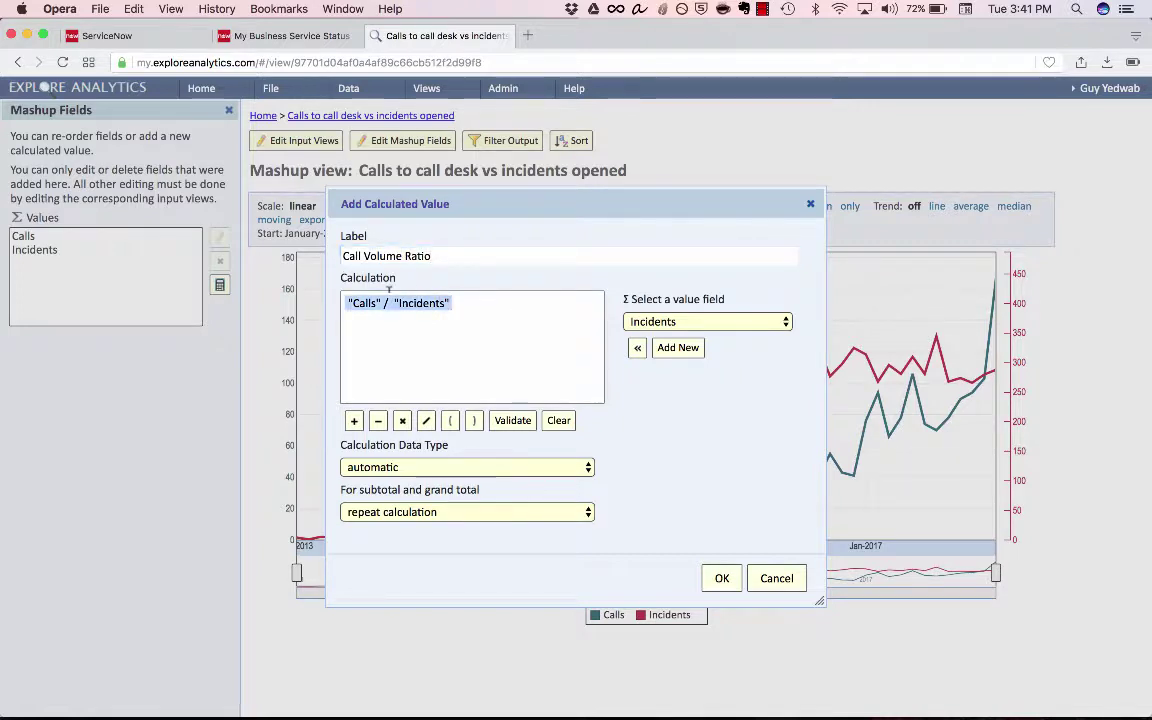
left_click(410, 350)
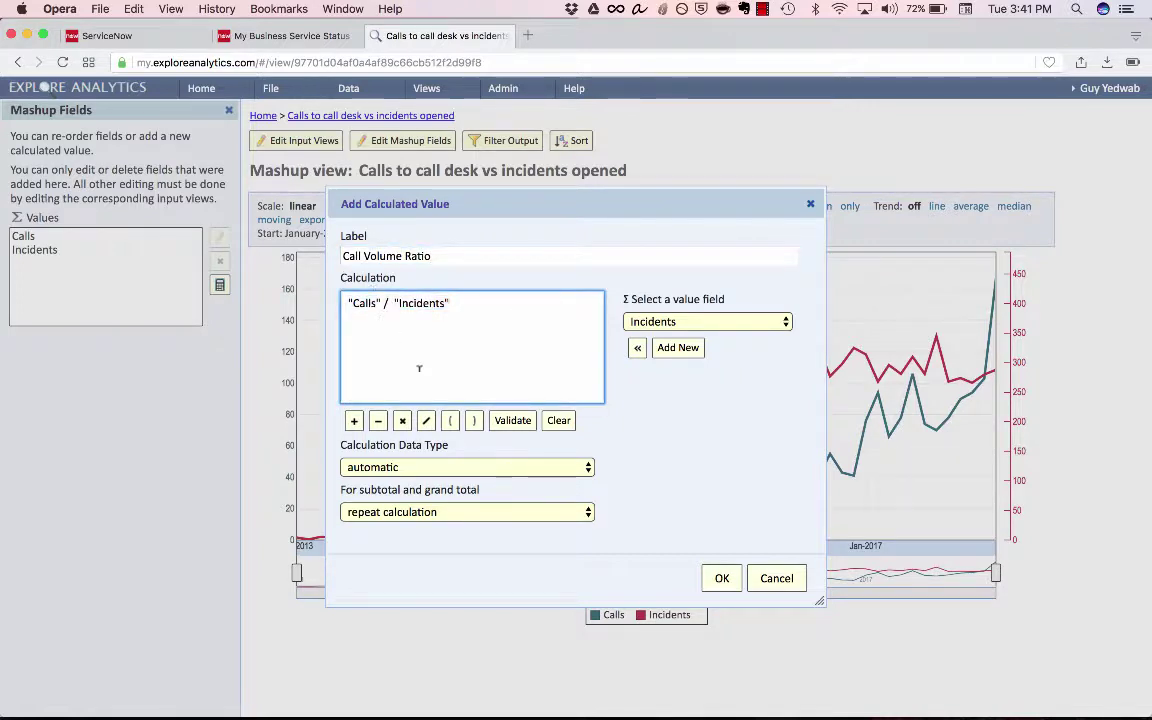
left_click(720, 578)
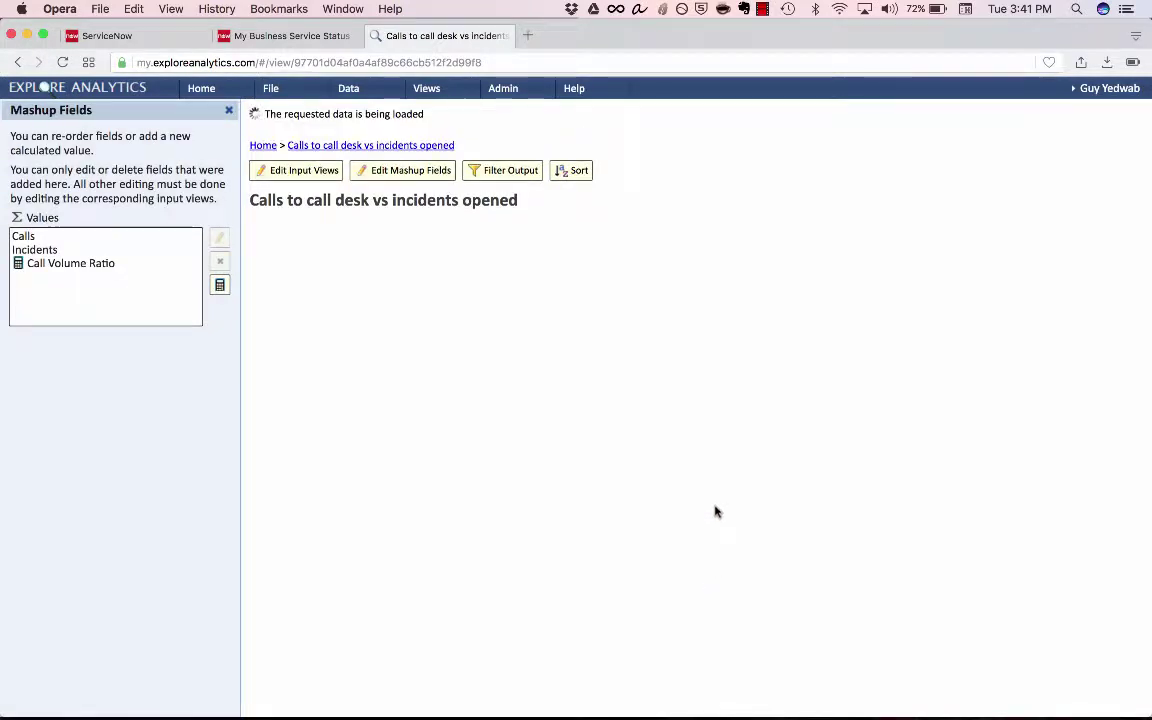
left_click(703, 614)
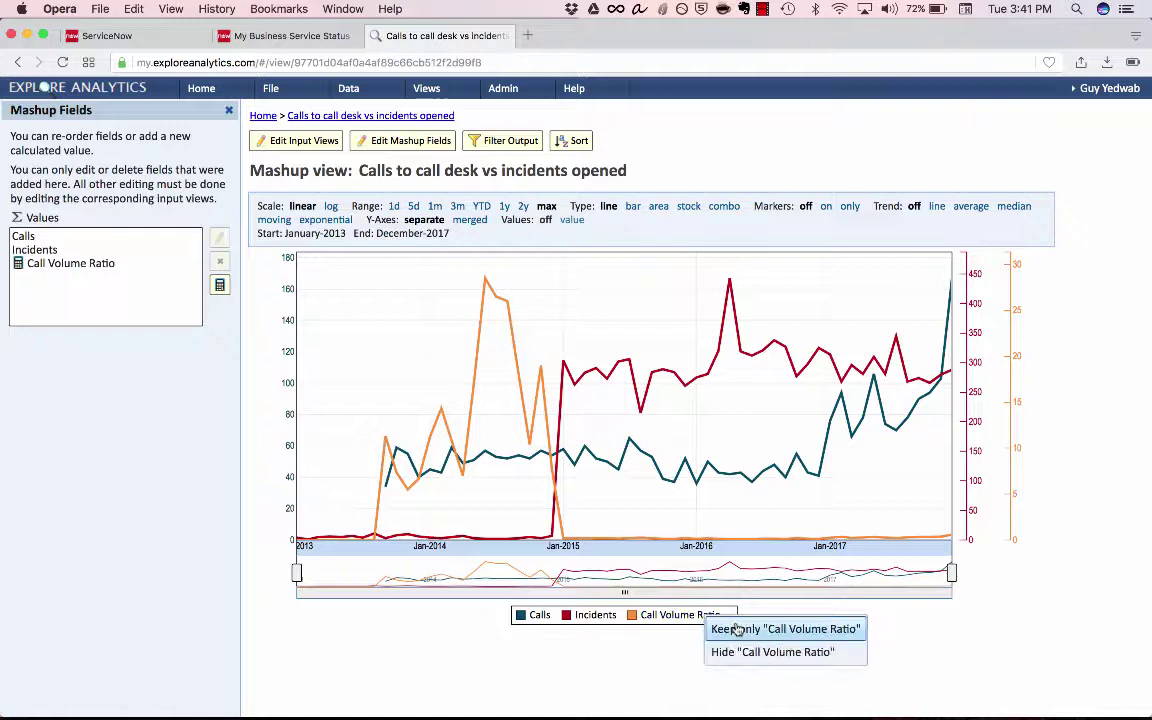
left_click(735, 627)
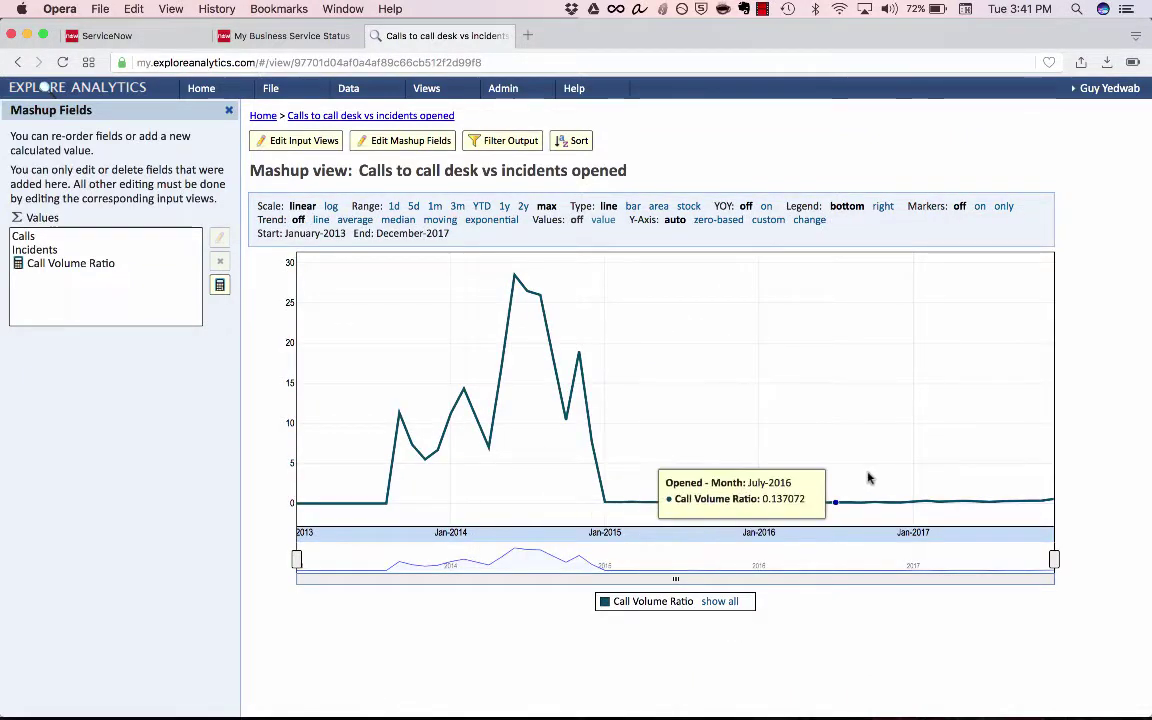
left_click(1038, 478)
left_click(1013, 481)
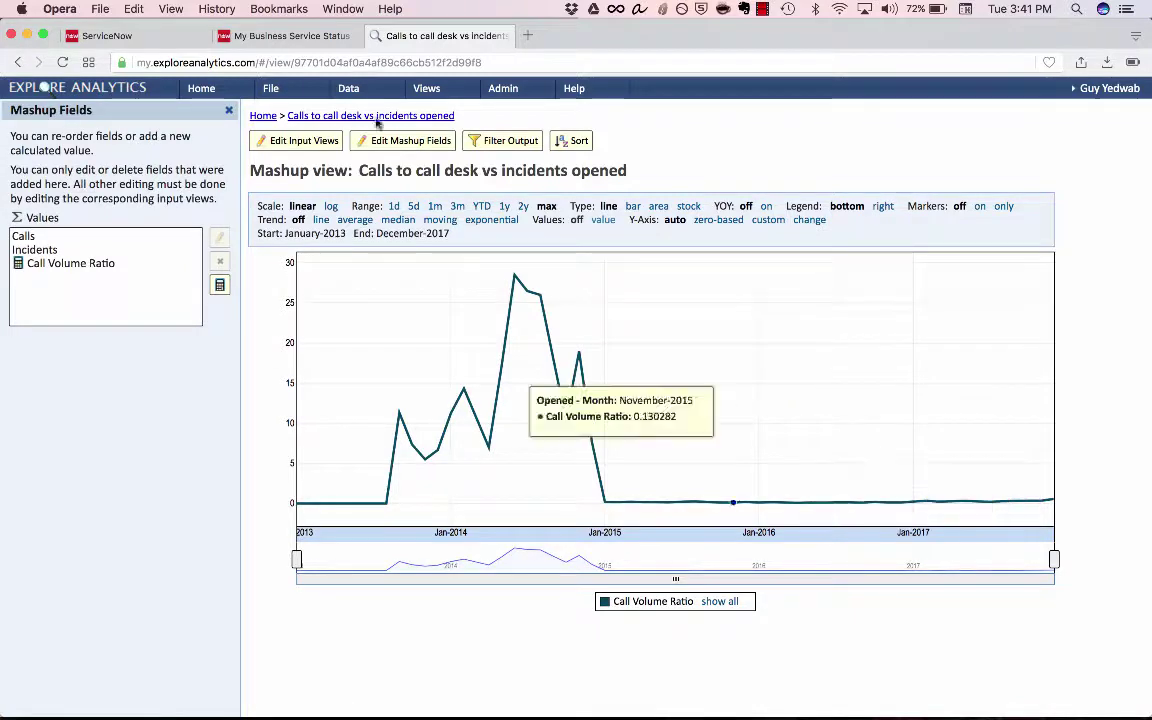
left_click(300, 141)
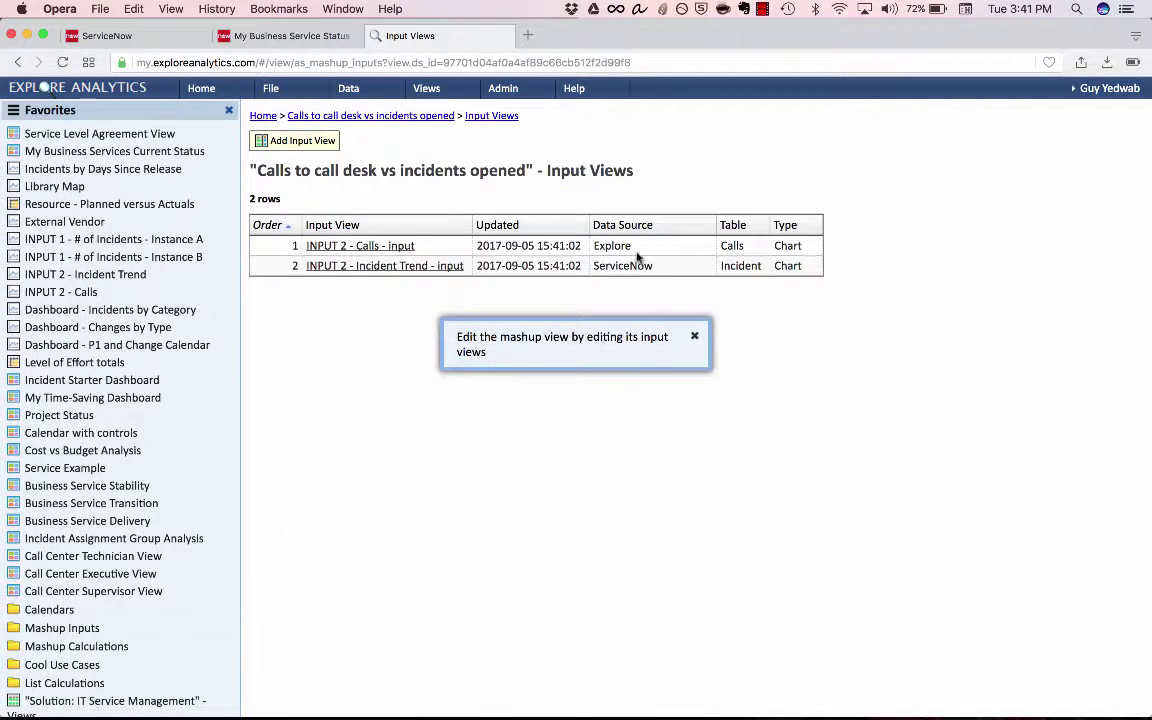
left_click_drag(632, 246, 790, 245)
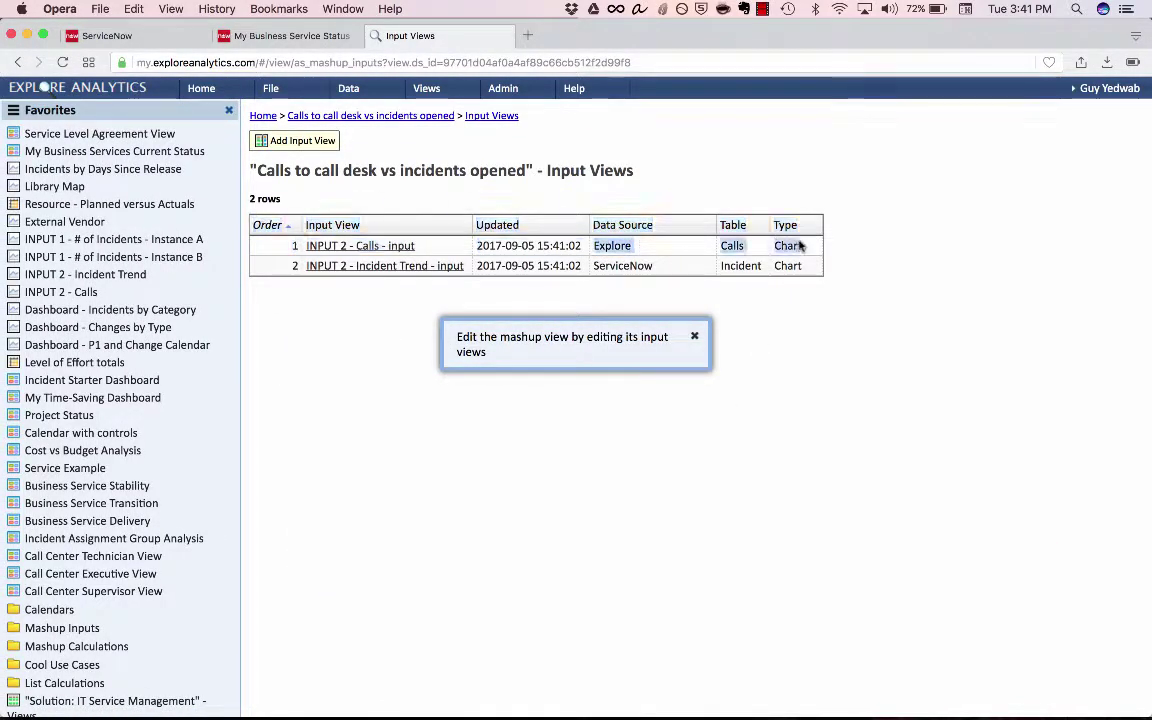
left_click_drag(593, 266, 808, 267)
left_click(692, 352)
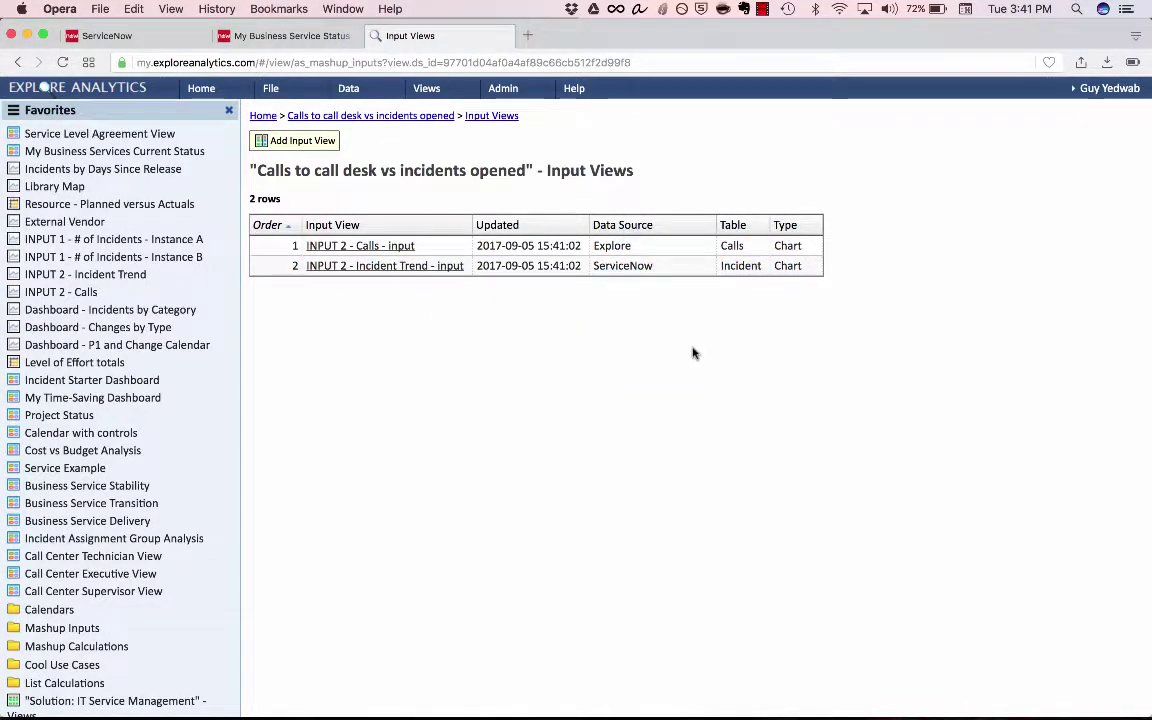
left_click(320, 116)
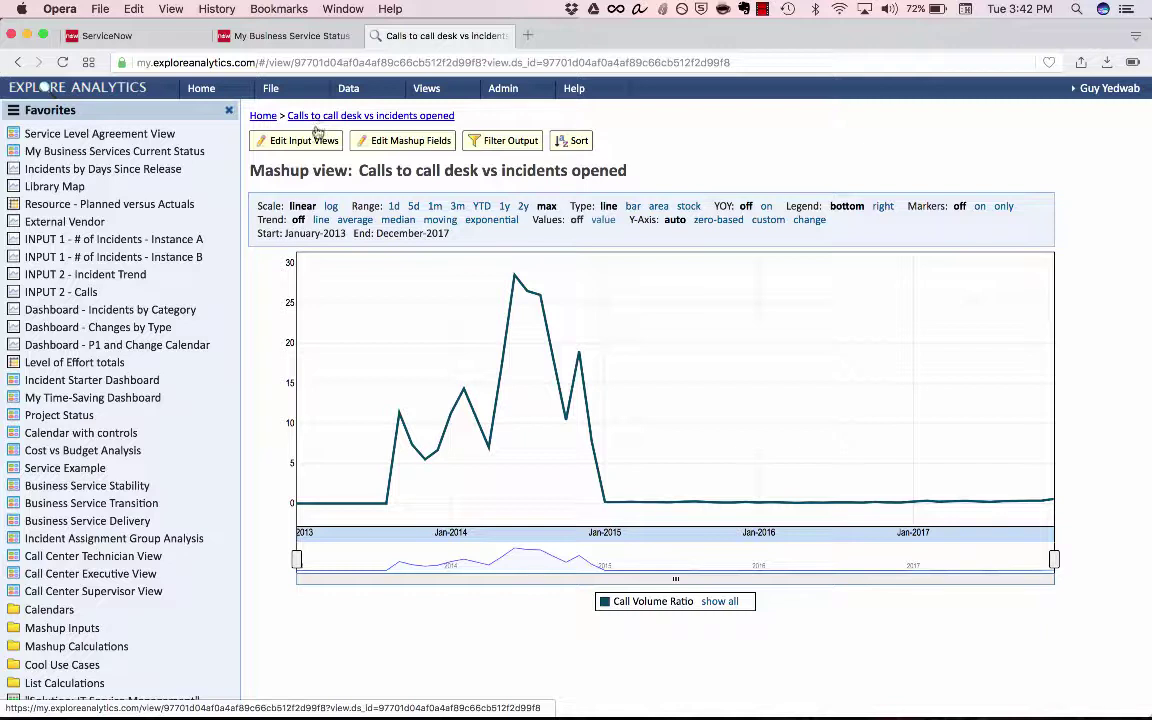
Step: View the Incidents by Days Since Release chart with Location City at ALL, then the Library Map
left_click(150, 169)
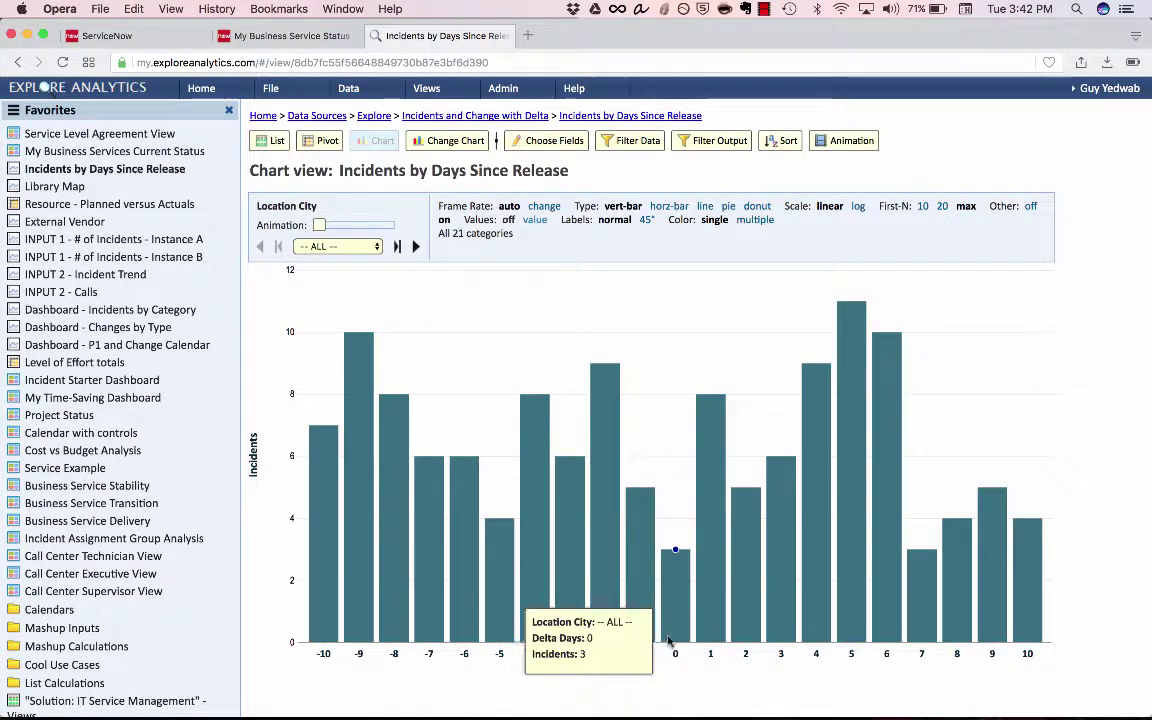
left_click(337, 246)
left_click(330, 240)
left_click(157, 187)
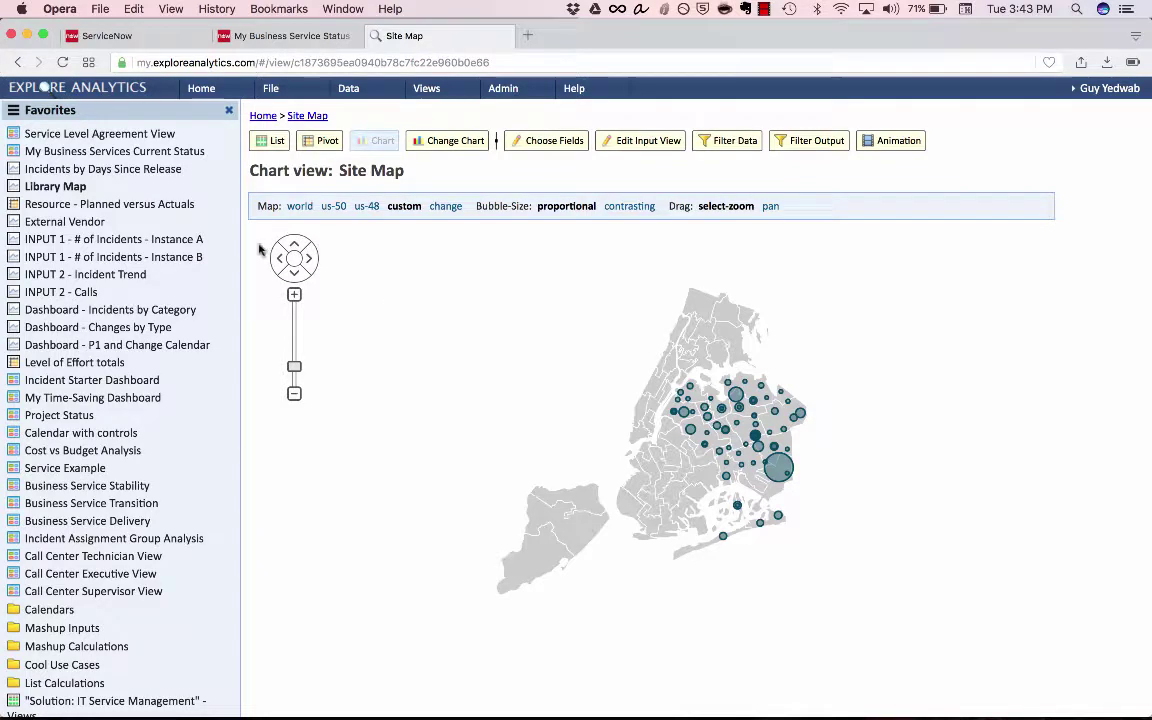
Step: Review the Resource - Planned versus Actuals hours, then open the External Vendor view
left_click(150, 204)
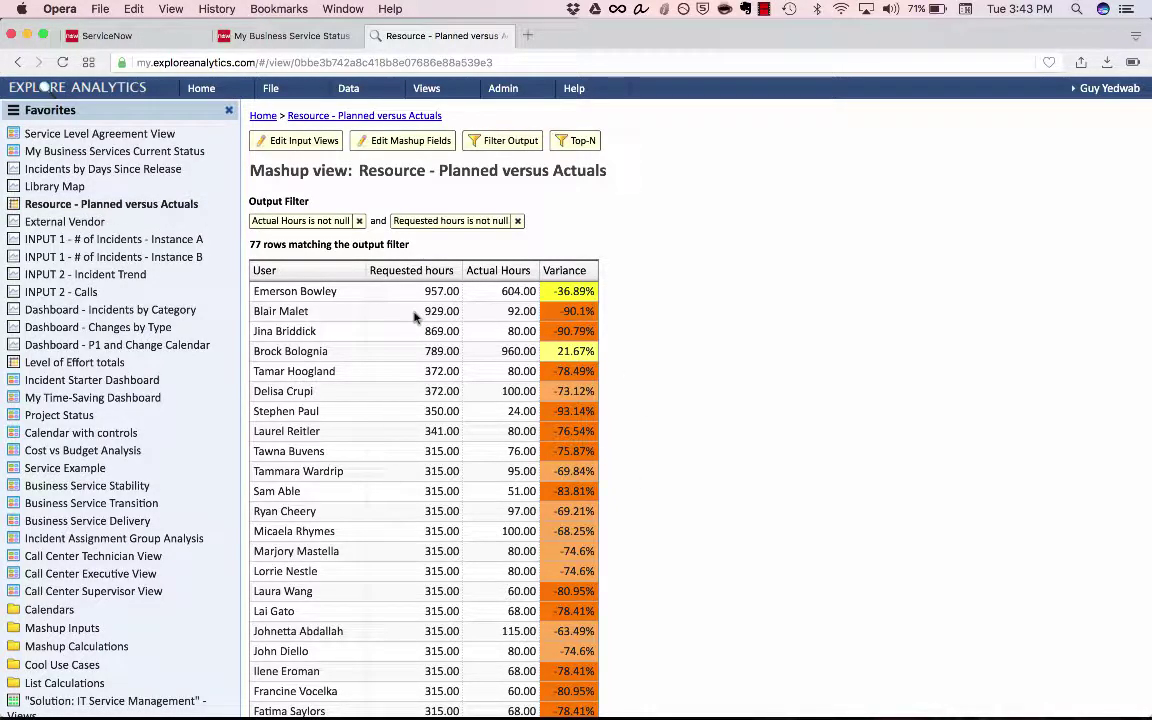
double_click(457, 313)
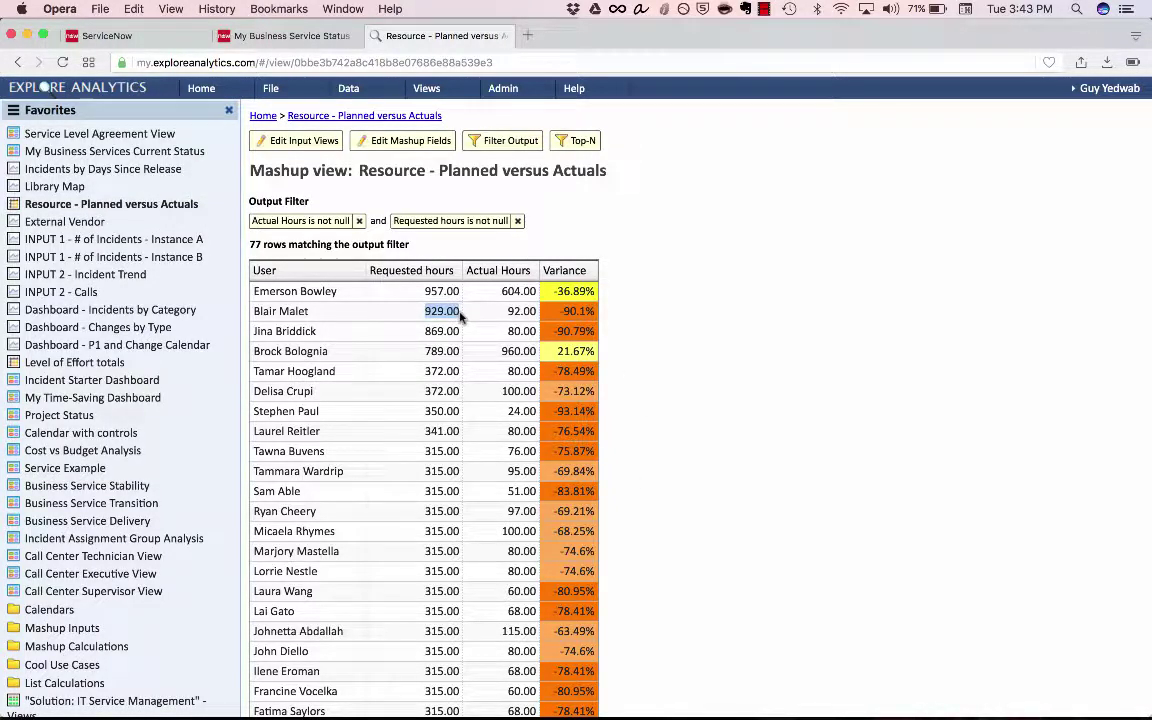
left_click_drag(461, 316, 648, 321)
left_click(648, 321)
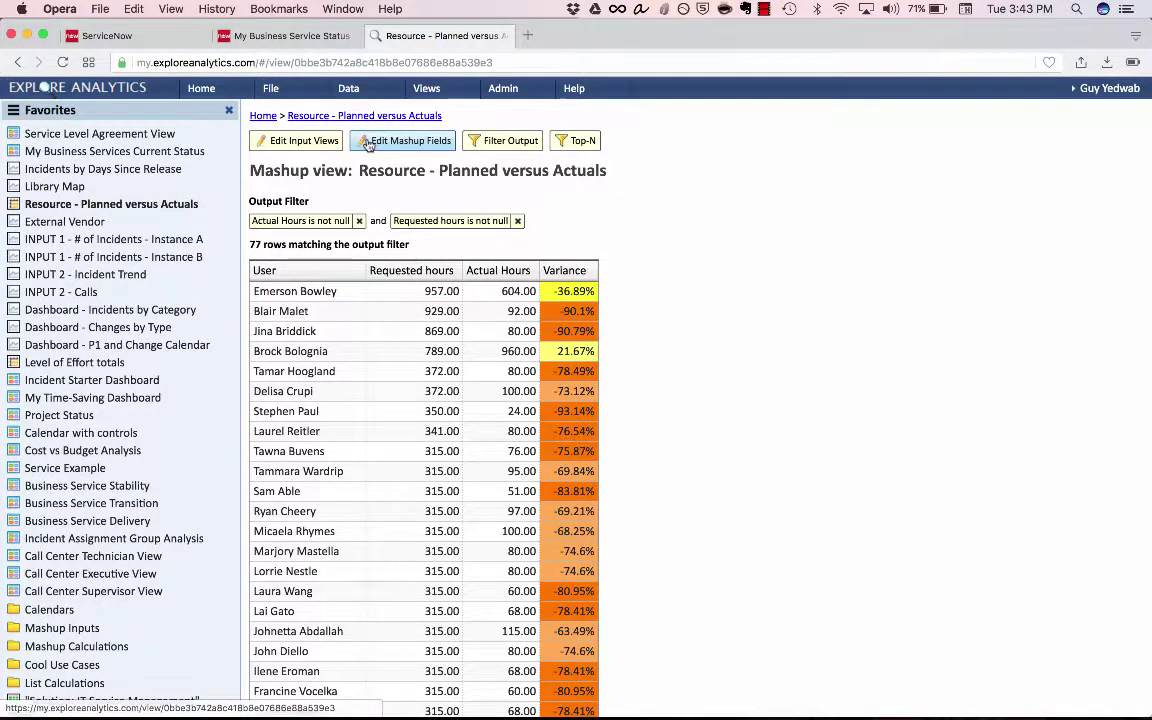
left_click(48, 222)
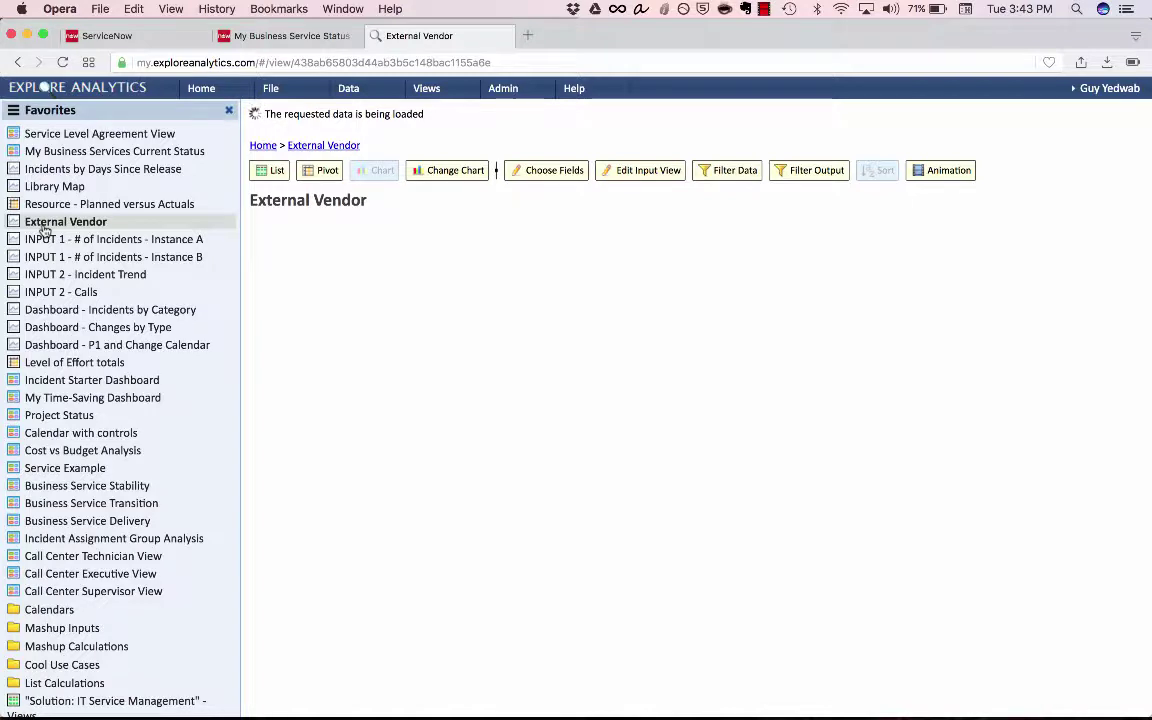
mouse_move(605, 340)
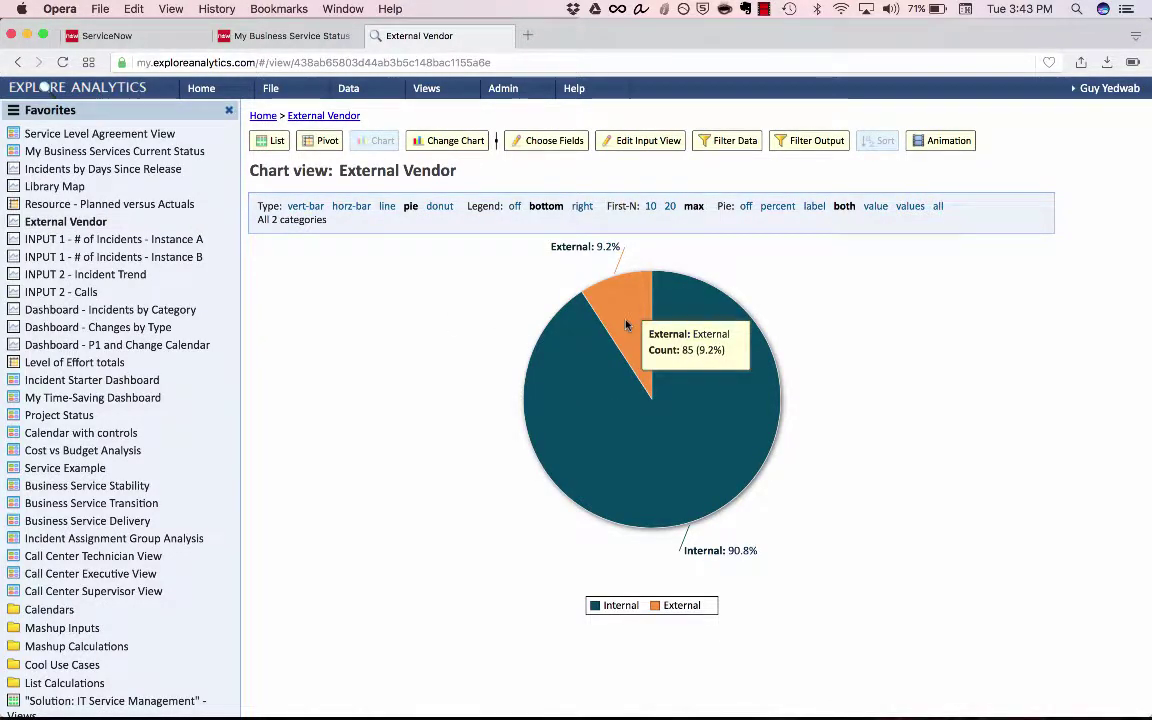
left_click(626, 324)
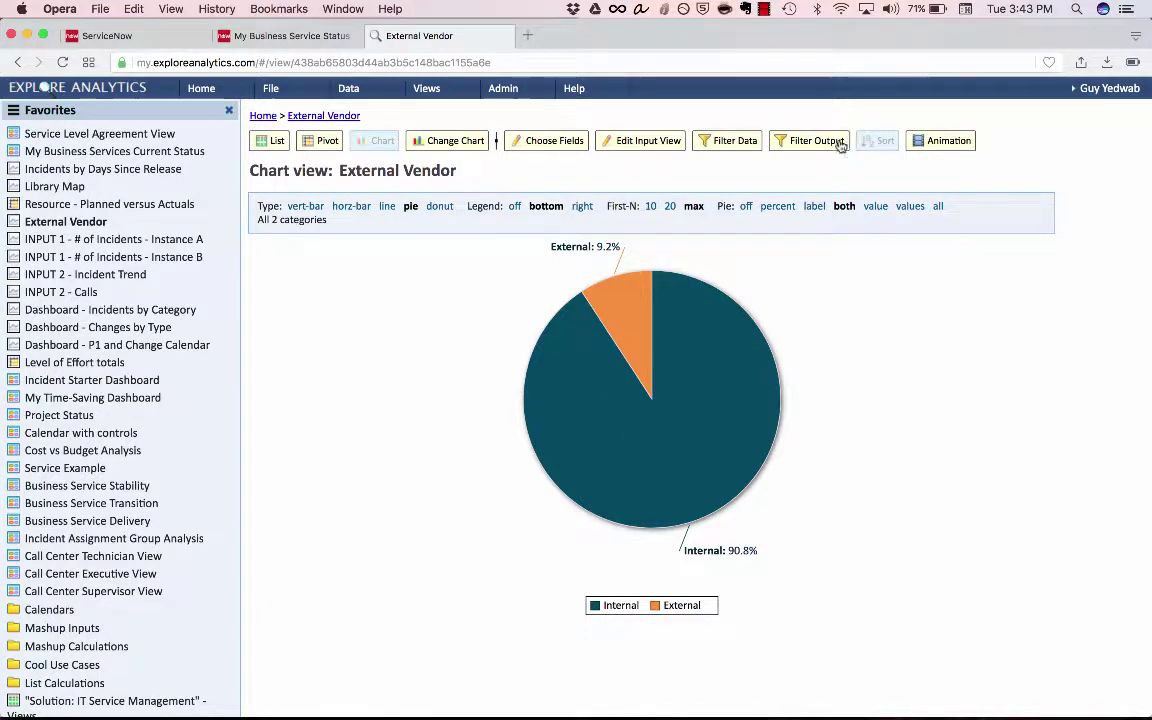
left_click(663, 141)
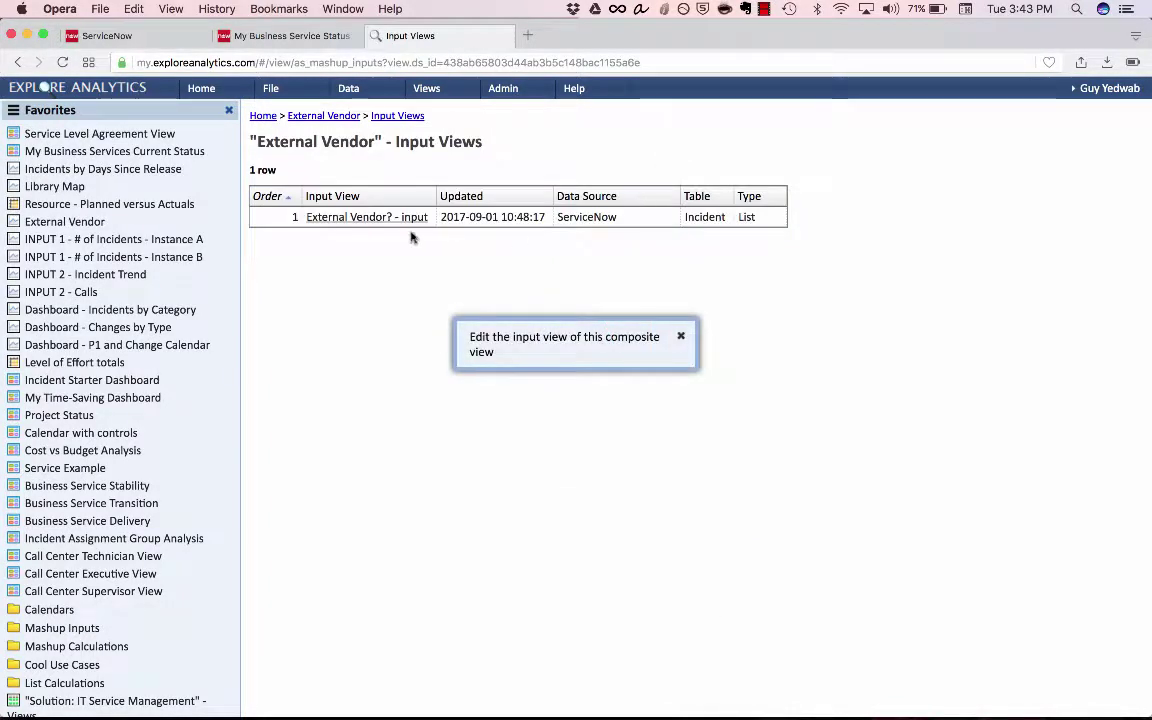
left_click(377, 215)
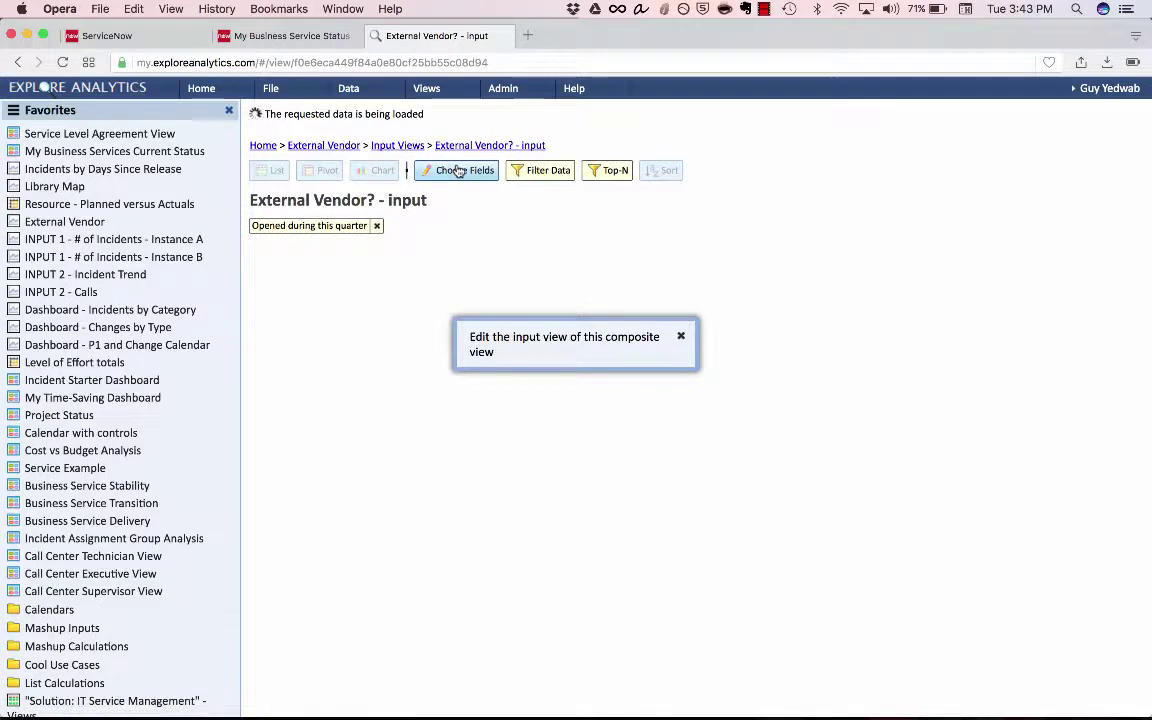
left_click(458, 171)
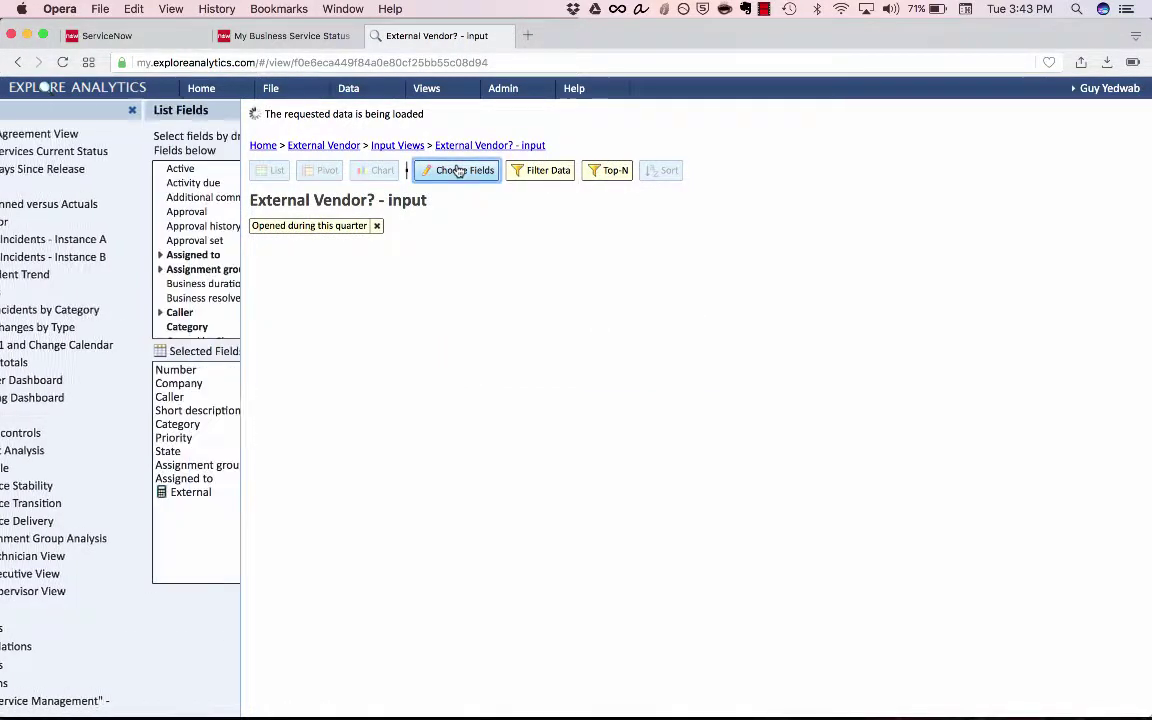
left_click(110, 493)
left_click(214, 372)
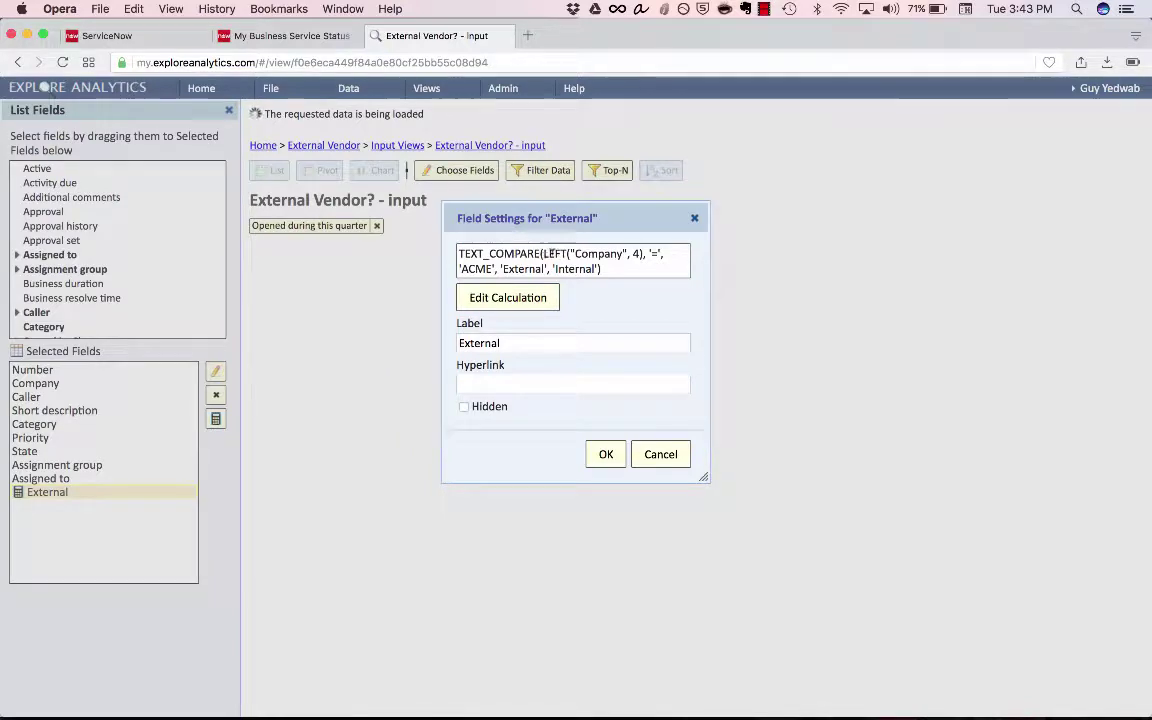
double_click(476, 269)
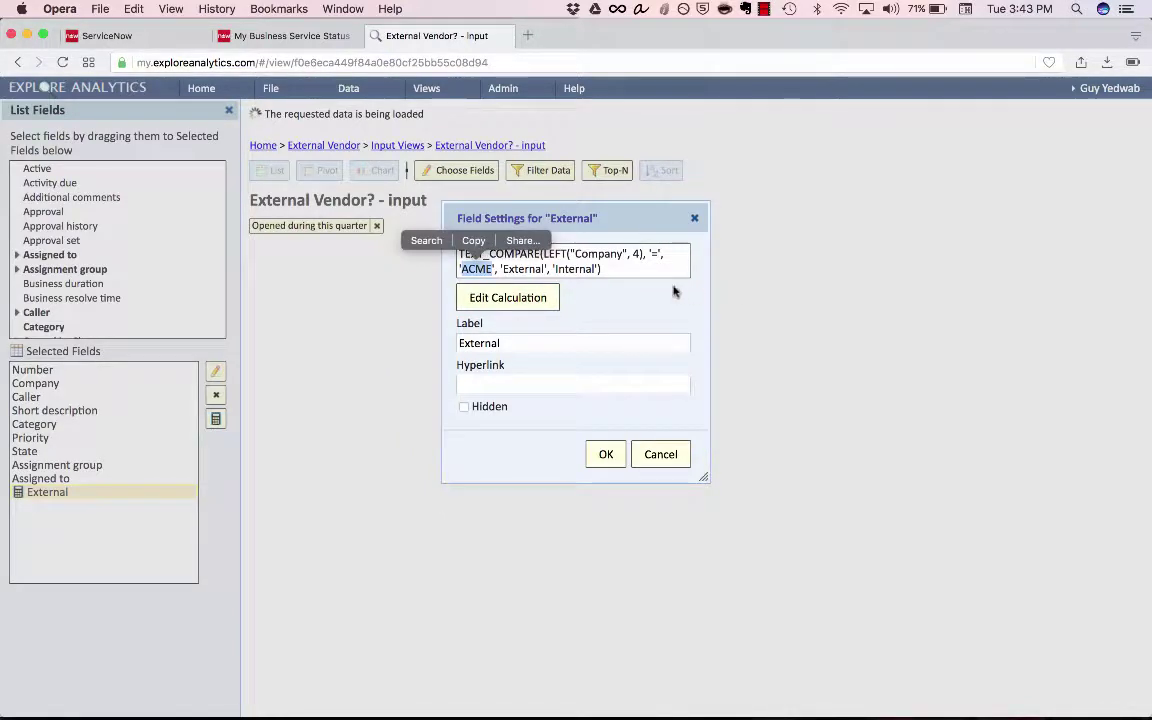
double_click(518, 269)
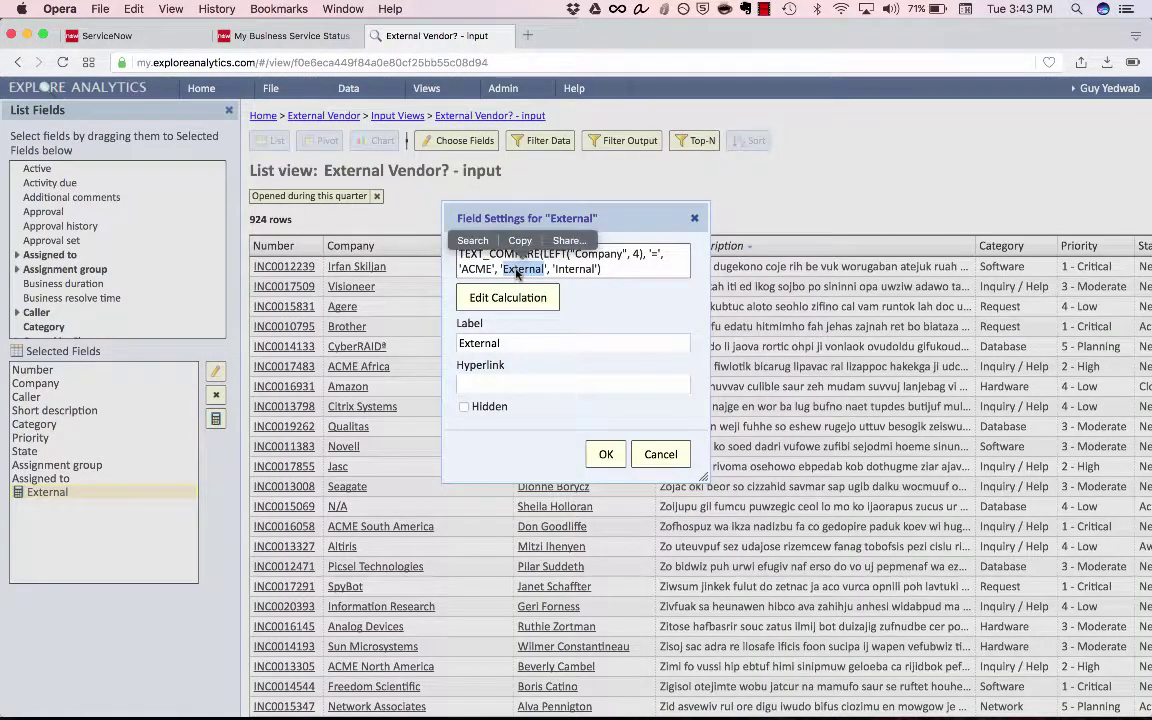
triple_click(572, 272)
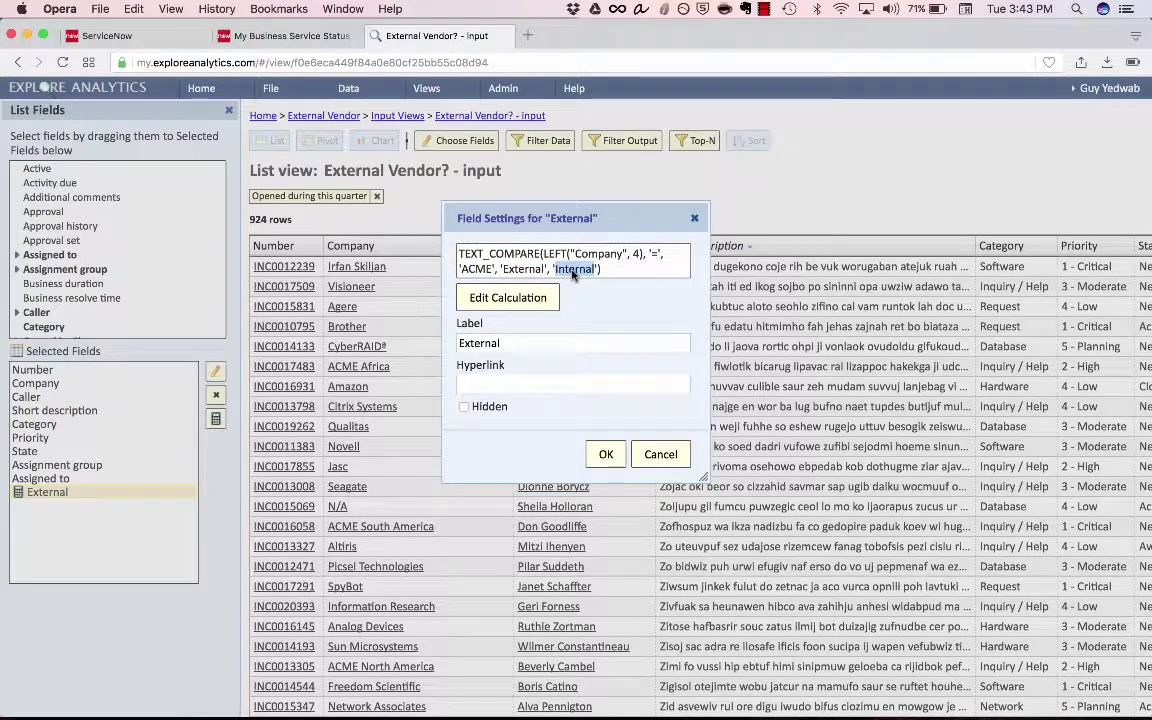
left_click(694, 218)
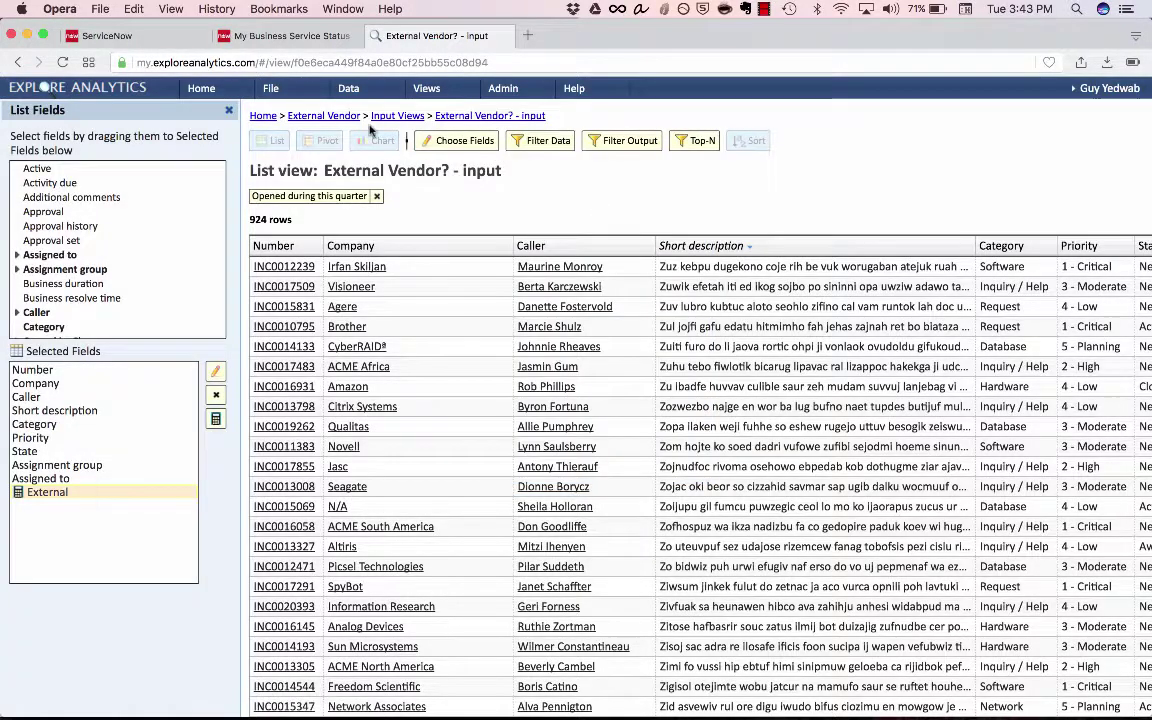
left_click(332, 116)
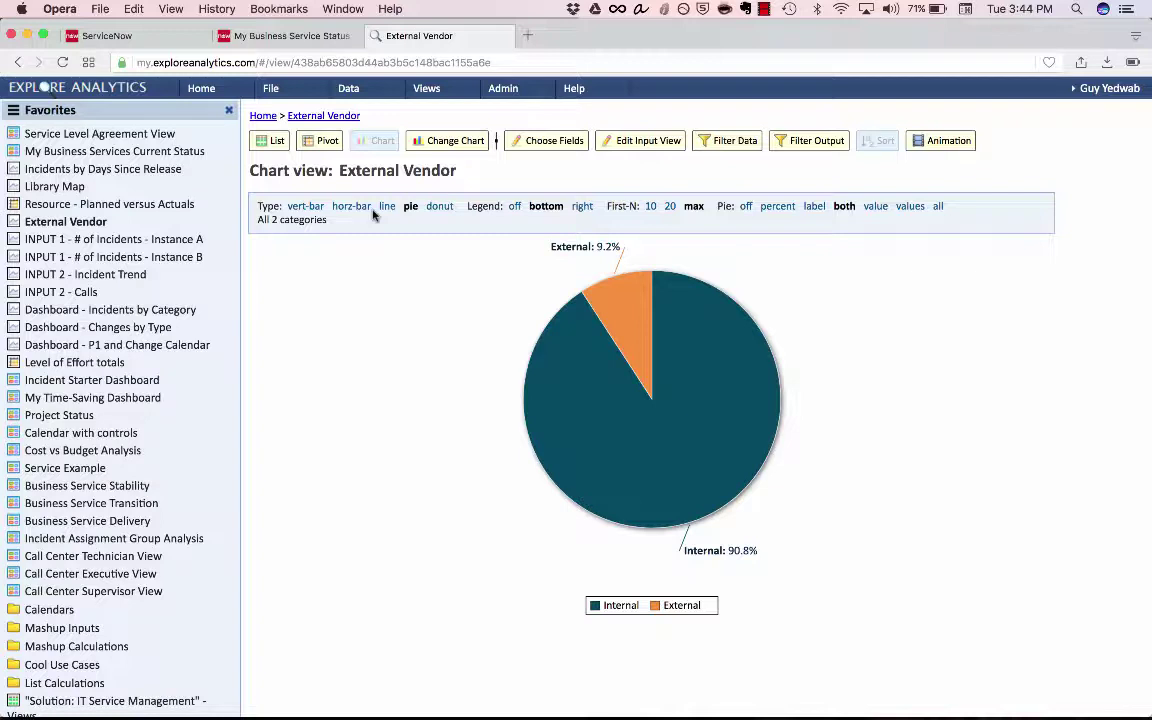
left_click(262, 62)
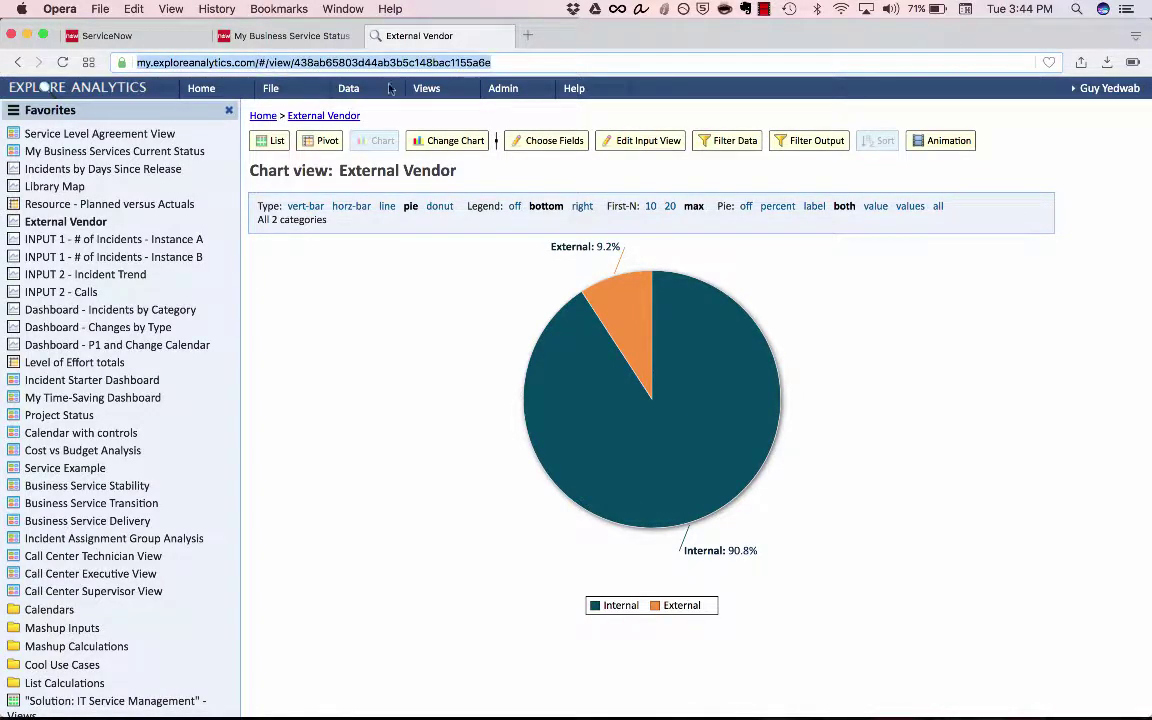
left_click(229, 62)
left_click_drag(229, 62, 446, 62)
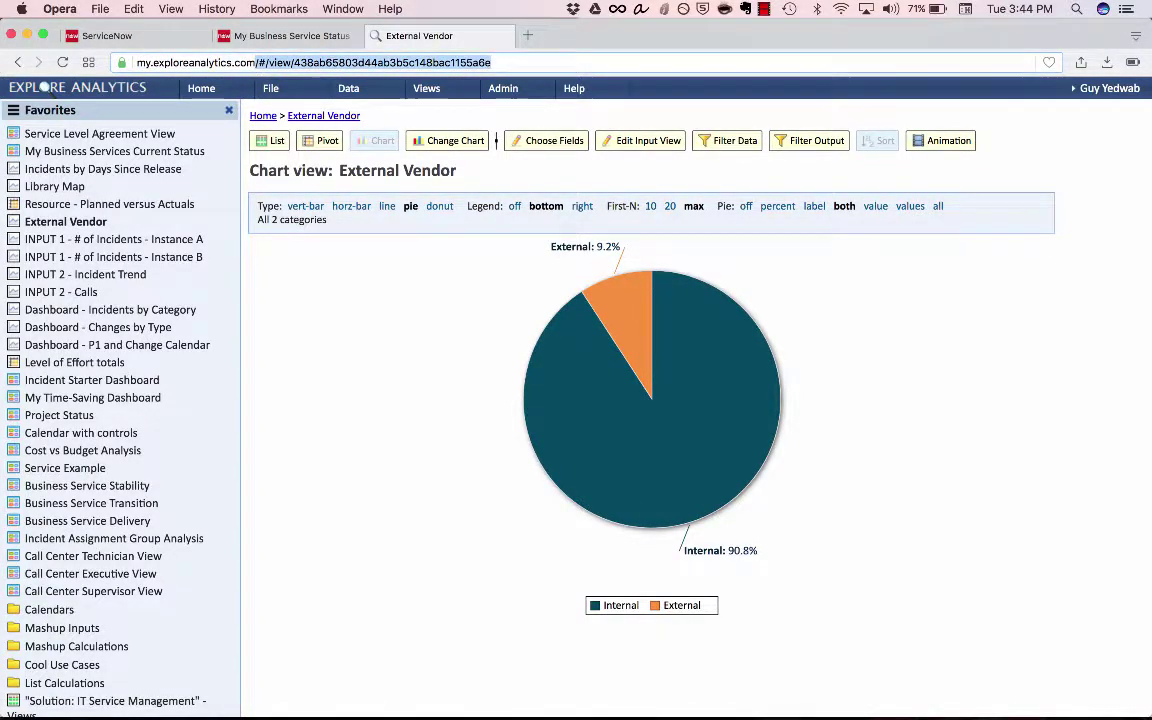
type("resgi")
key("BackSpace")
key("BackSpace")
key("BackSpace")
type("gi")
key("Down")
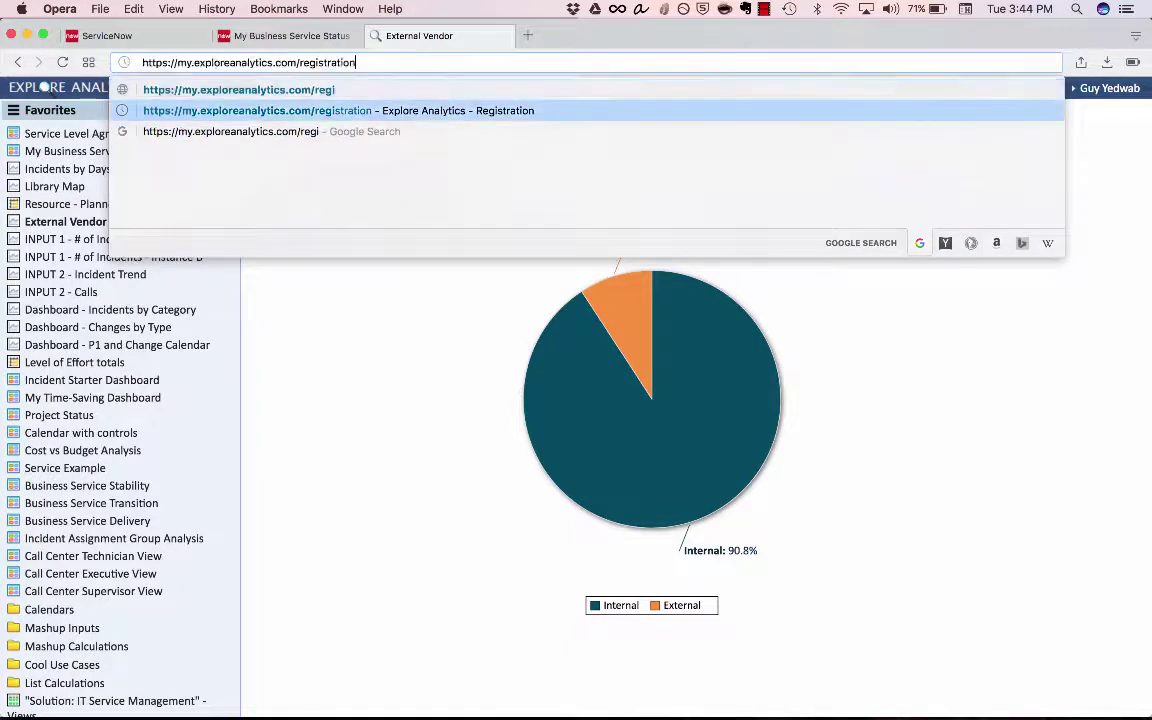
key("Return")
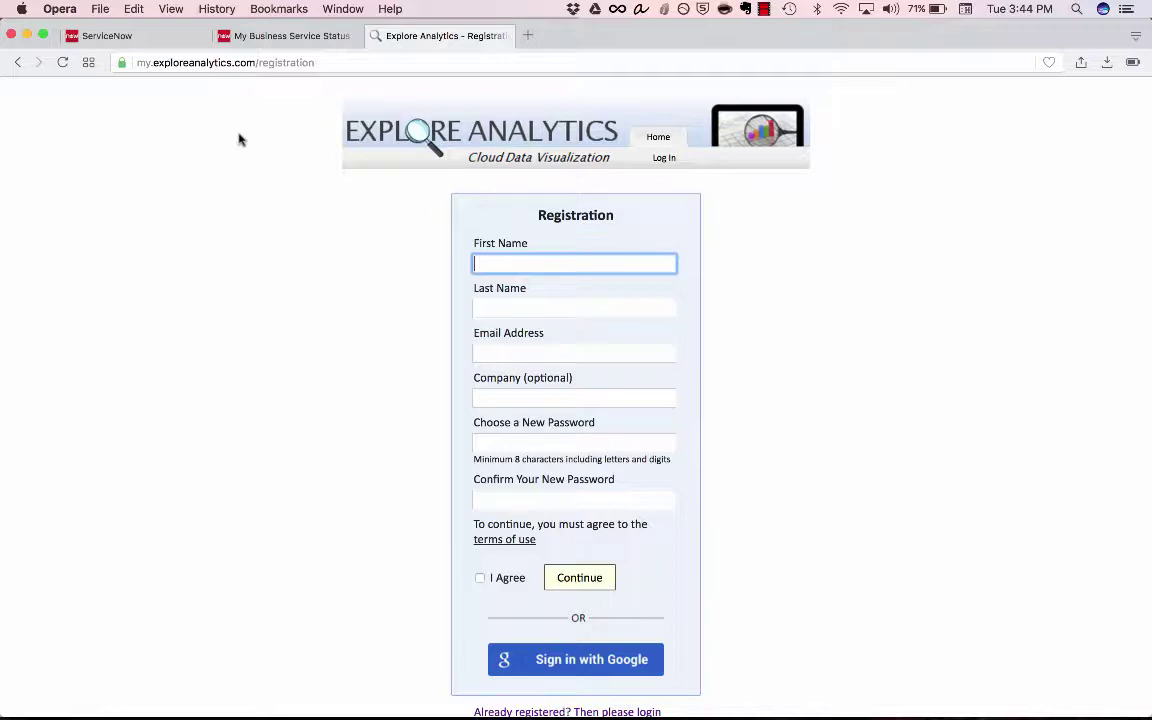
left_click(17, 63)
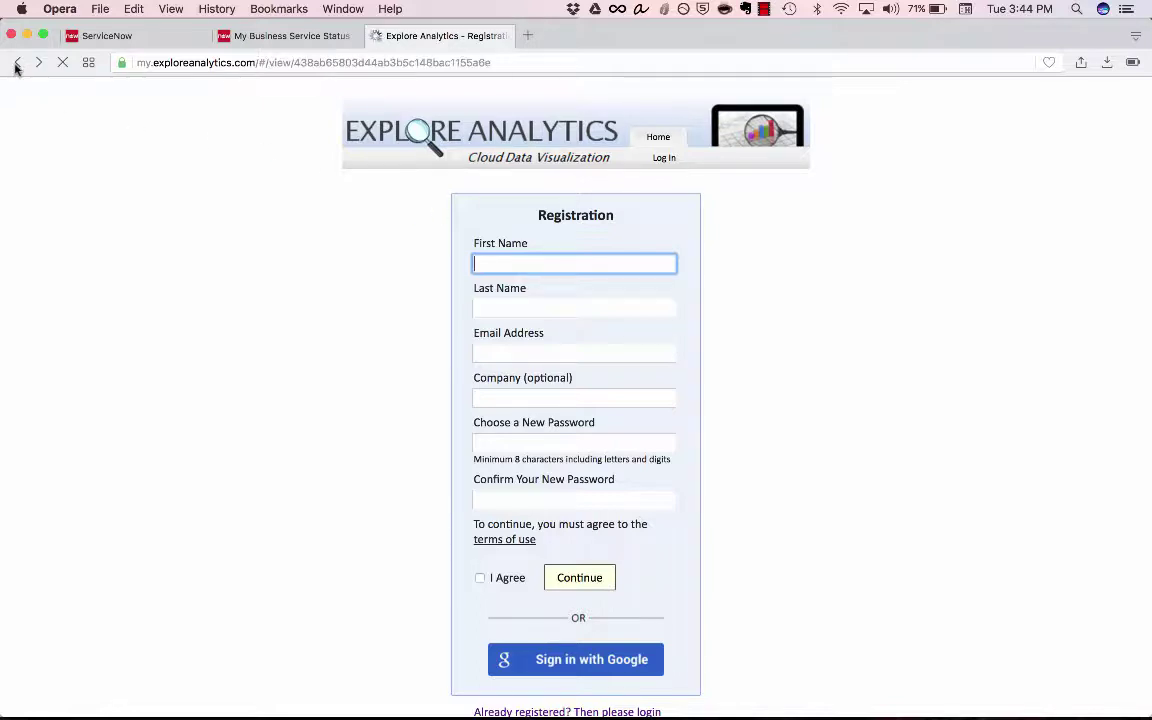
Step: Add a new data source from the Data menu, keeping ServiceNow as its type
left_click(349, 88)
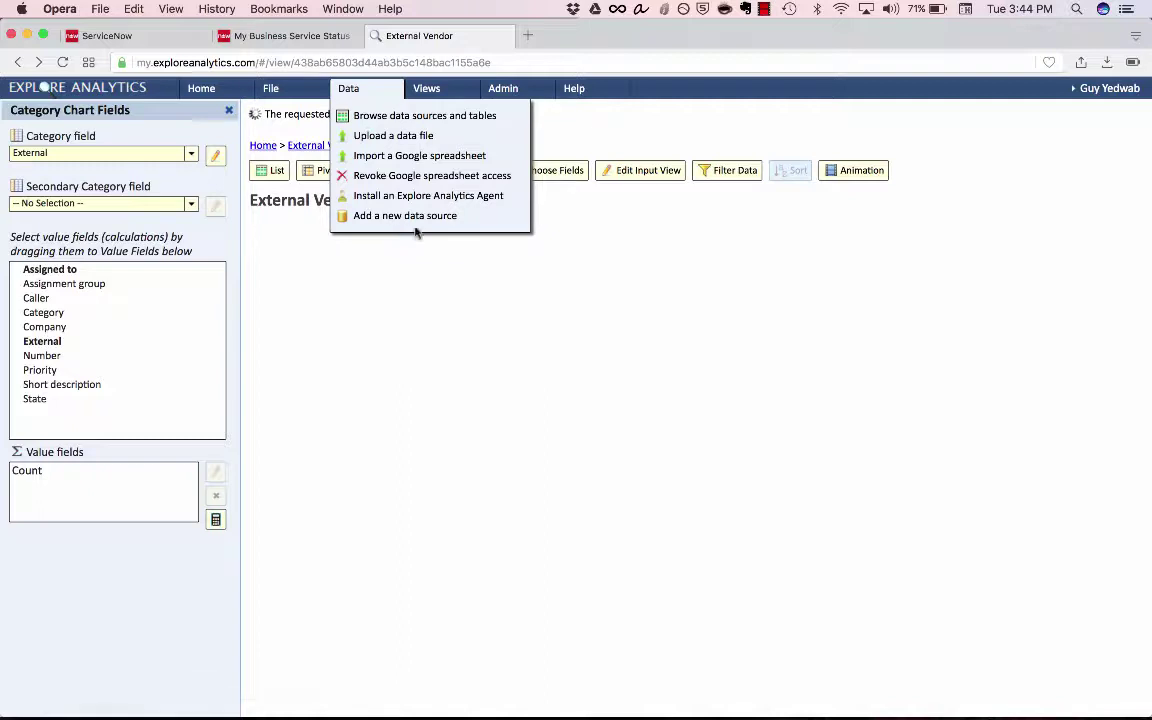
left_click(440, 216)
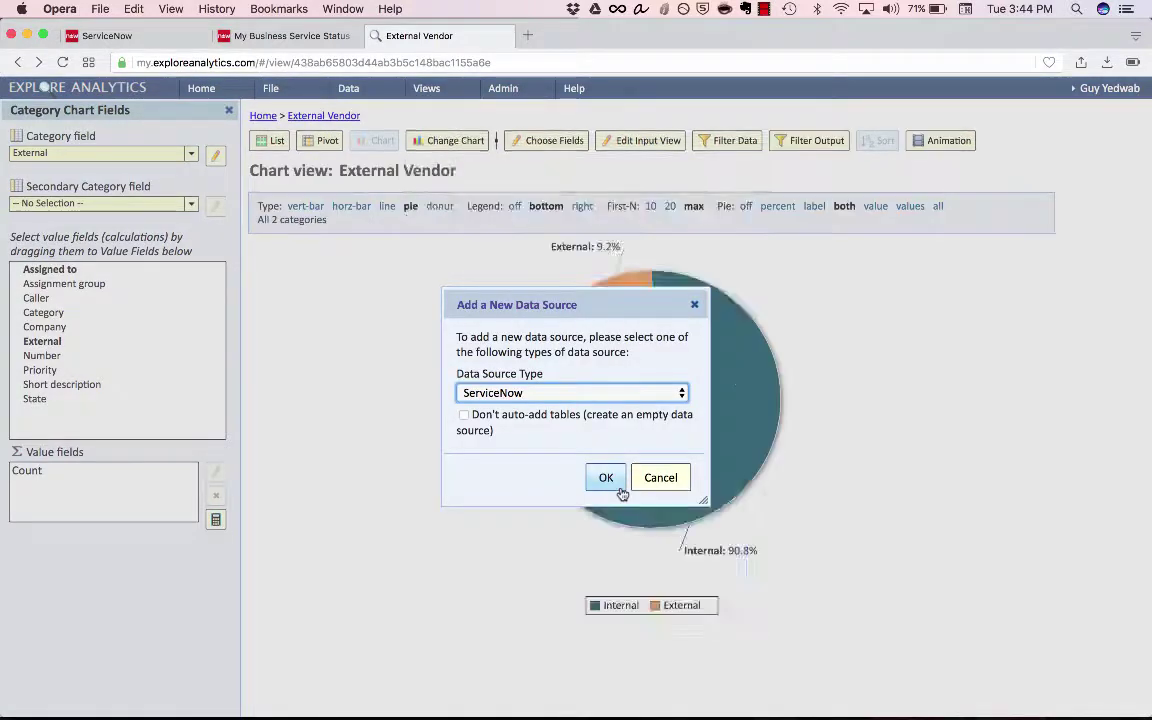
left_click(606, 478)
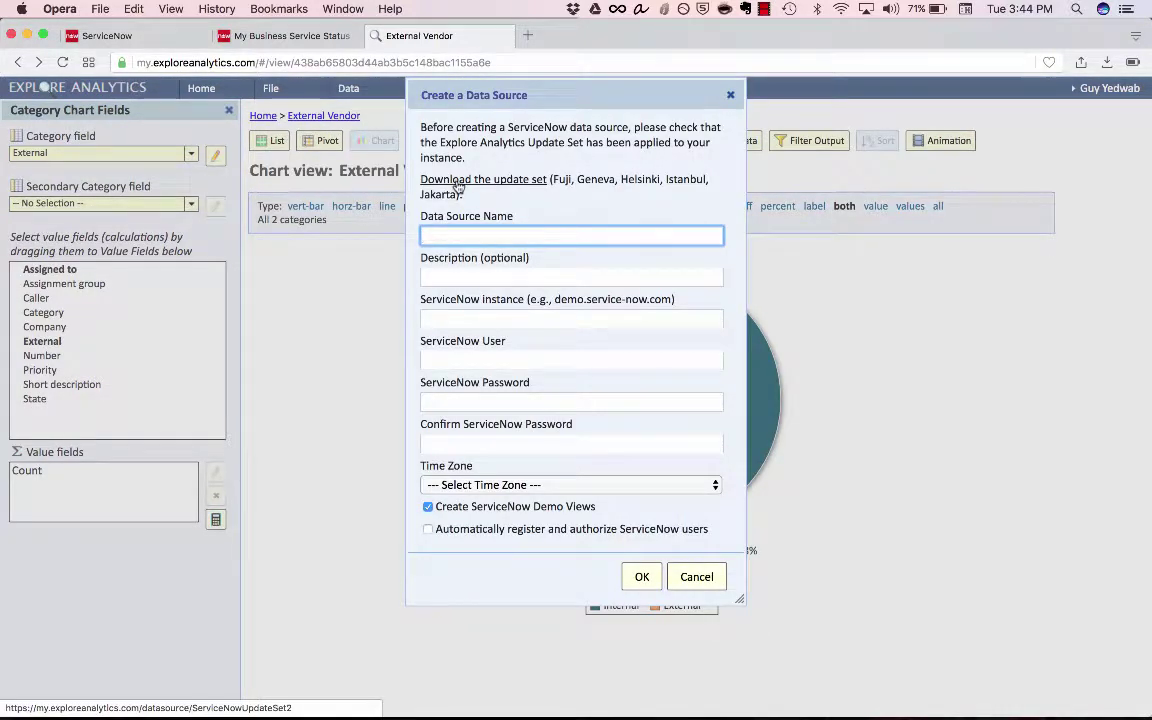